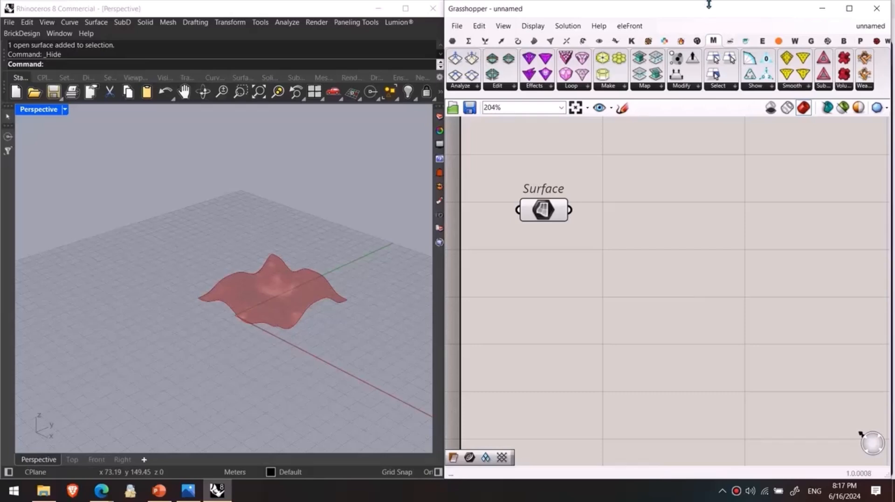
Step: Add a Mesh Surface component and place it beside the Surface parameter
mouse_move(718, 39)
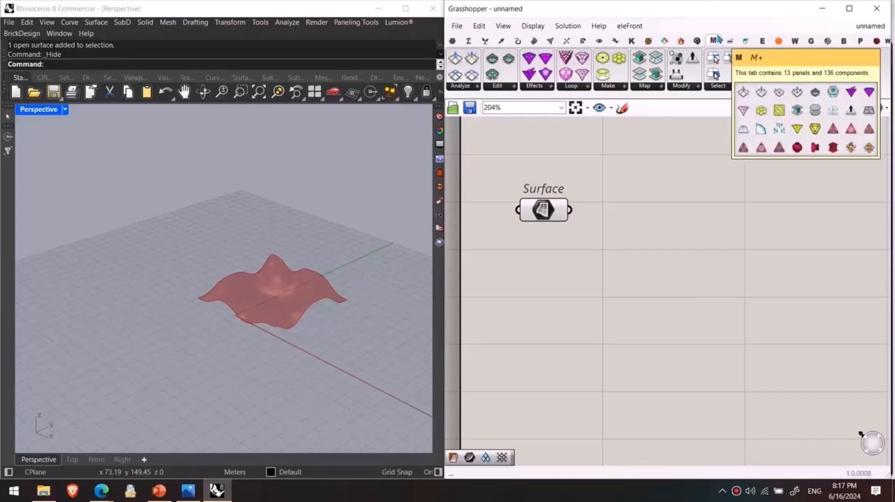
left_click_drag(543, 210, 529, 167)
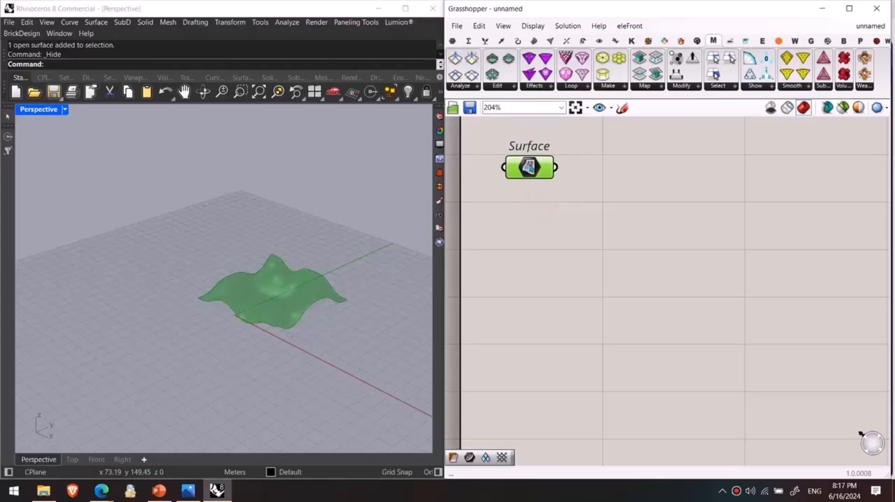
double_click(617, 191)
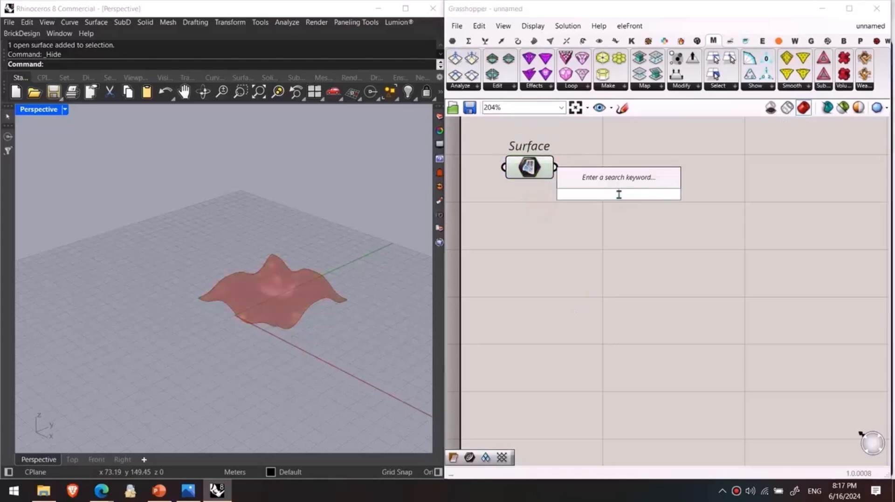
type("mesh surface")
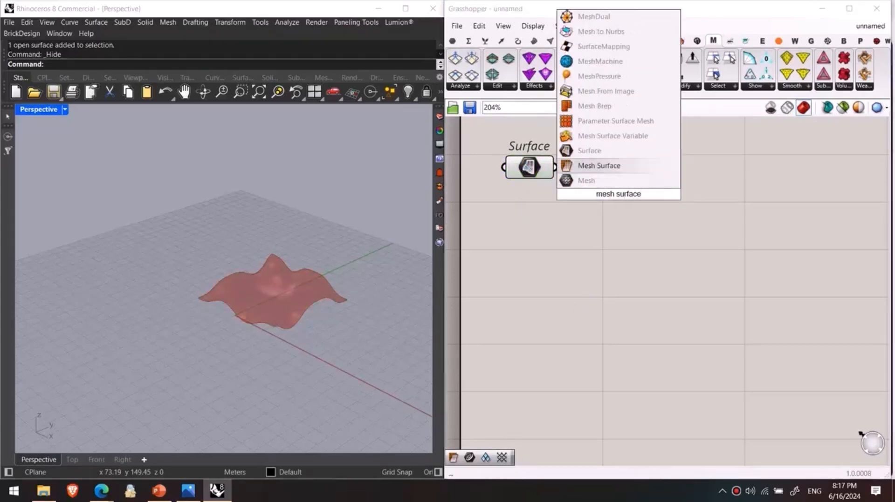
key("Return")
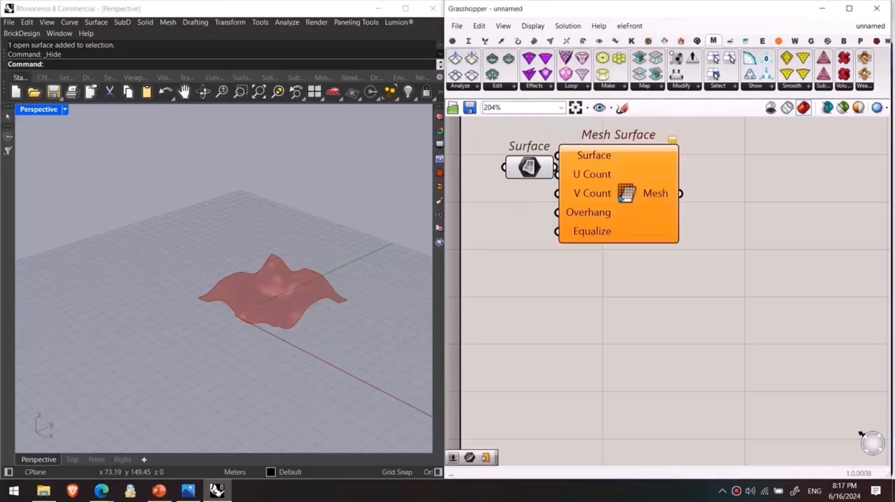
left_click_drag(622, 195, 658, 204)
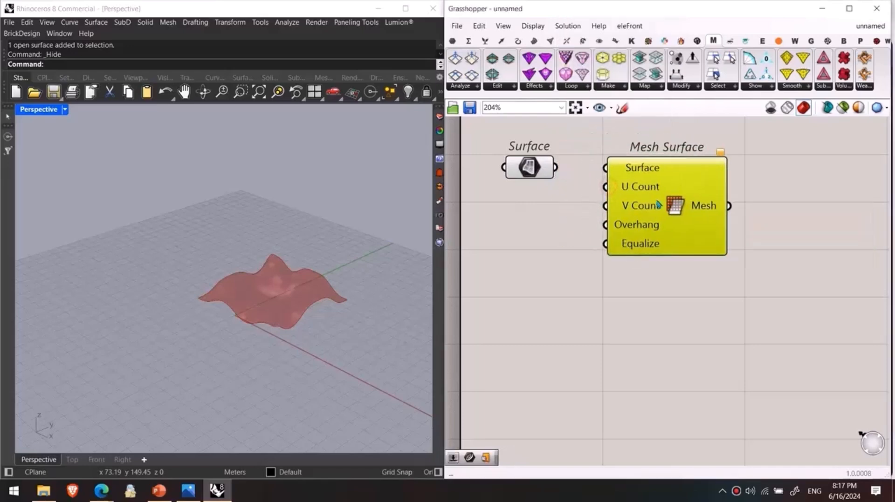
Step: Connect the Surface parameter to the Surface input of Mesh Surface
right_click_drag(574, 187, 594, 231)
left_click(566, 216)
left_click_drag(576, 213, 626, 213)
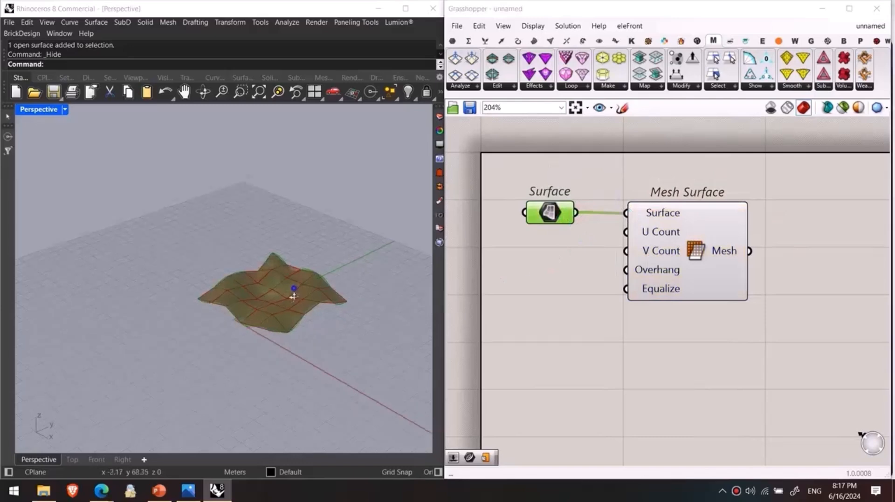
Step: Create two number sliders with the value 20 and connect them to the U Count and V Count inputs of Mesh Surface
scroll(295, 294, "up", 3)
left_click_drag(597, 250, 573, 218)
right_click_drag(344, 298, 272, 303)
scroll(233, 389, "up", 3)
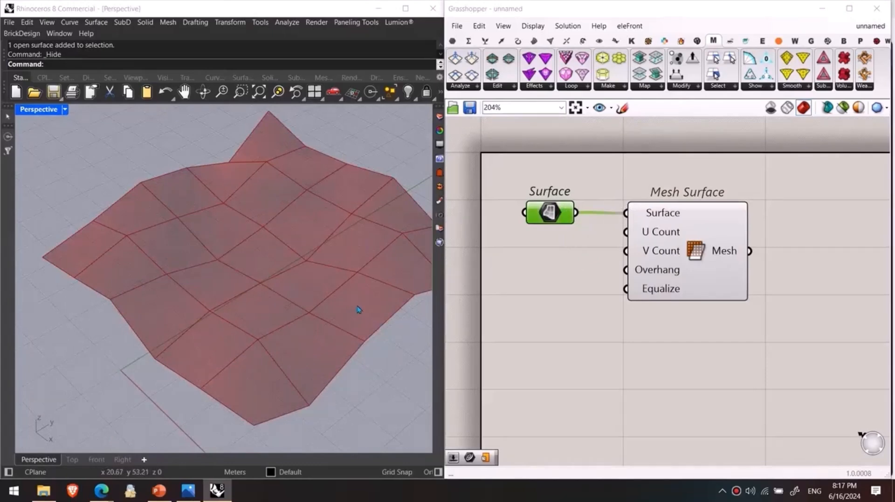
right_click_drag(359, 310, 254, 310)
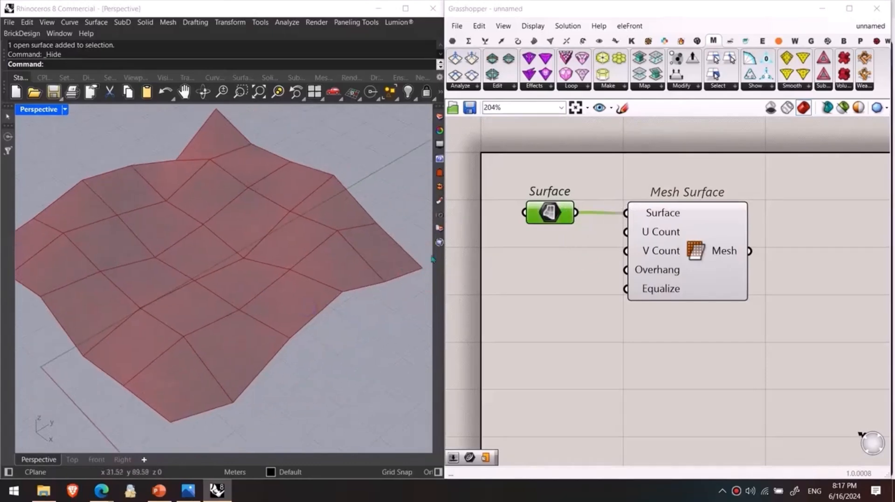
double_click(562, 273)
type("20")
key("Return")
left_click_drag(629, 267, 553, 278)
left_click_drag(601, 248, 626, 232)
left_click_drag(602, 276, 626, 251)
Step: Set both the U Count and V Count sliders to 12
right_click_drag(220, 338, 161, 336)
right_click_drag(486, 265, 564, 277)
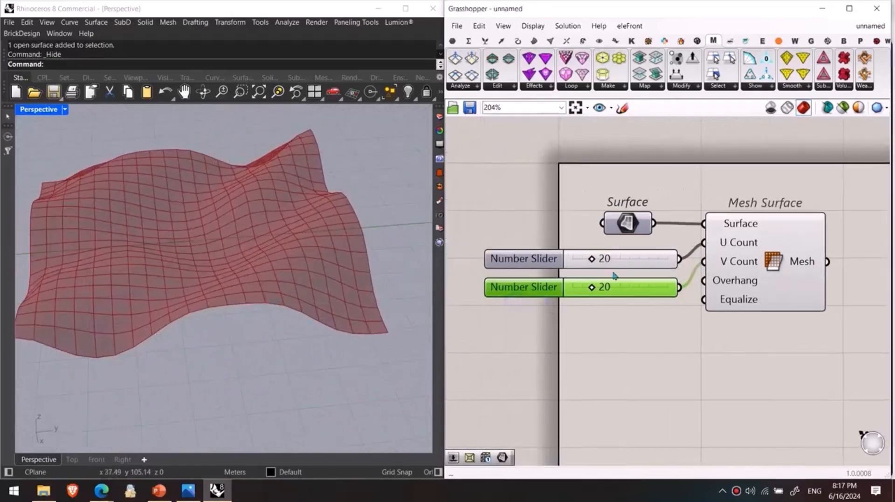
left_click_drag(592, 287, 584, 259)
right_click_drag(298, 261, 371, 263)
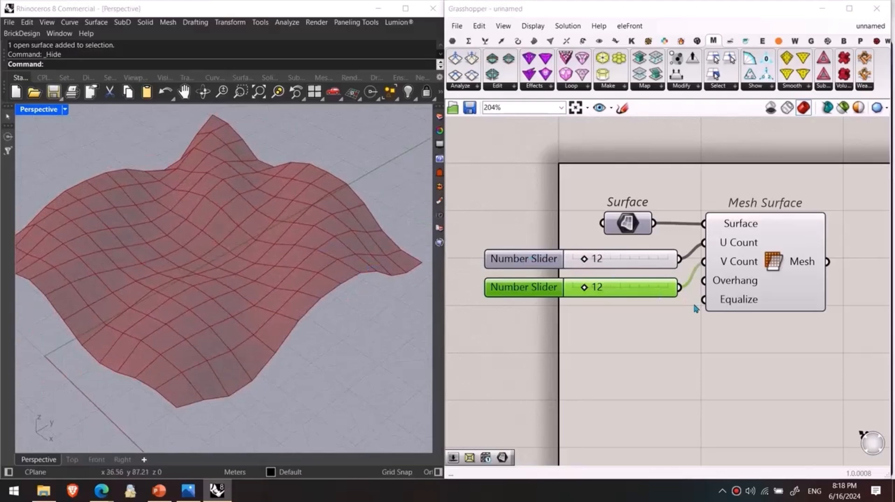
right_click_drag(308, 276, 337, 262)
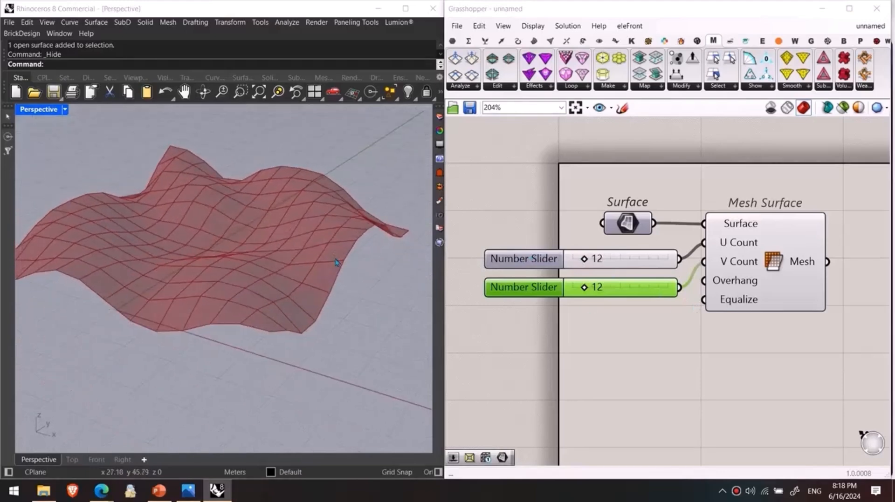
Step: Move the Surface parameter, both sliders and Mesh Surface together, farther away from the canvas's side edge
right_click_drag(655, 327, 593, 326)
left_click_drag(707, 342, 569, 226)
left_click_drag(691, 260, 776, 260)
right_click_drag(787, 317, 554, 310)
scroll(578, 308, "down", 5)
right_click_drag(671, 306, 594, 270)
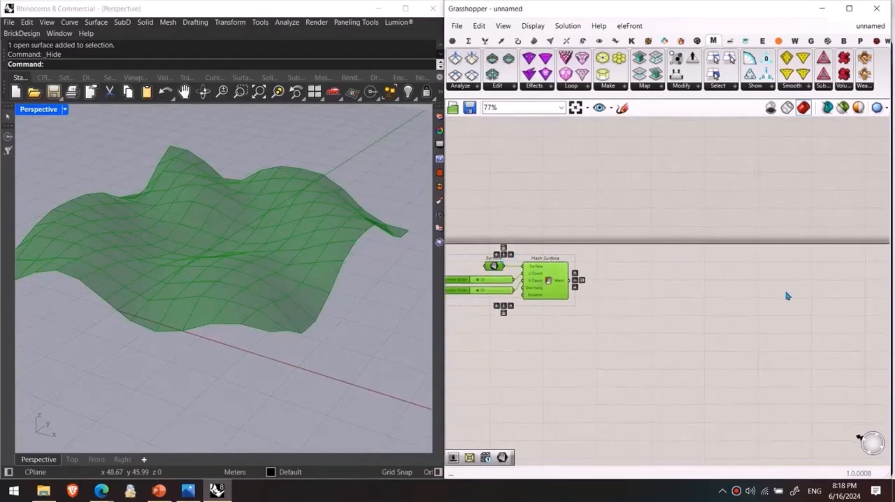
left_click(683, 318)
scroll(509, 288, "up", 2)
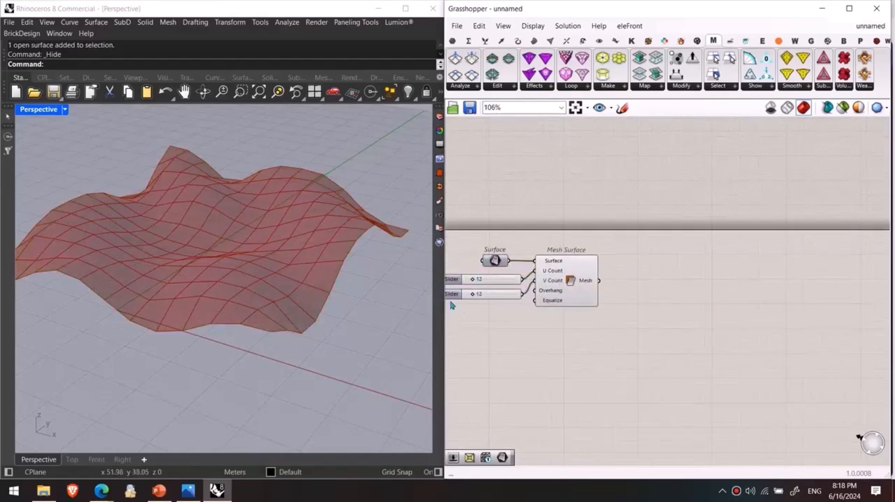
left_click(828, 87)
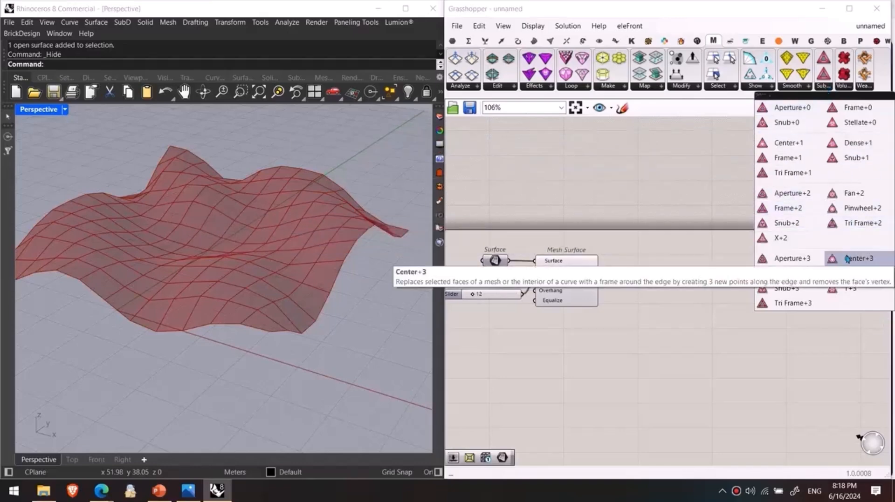
left_click_drag(788, 240, 637, 315)
left_click(629, 289)
scroll(630, 292, "up", 2)
left_click(633, 295)
key("Delete")
right_click_drag(676, 255, 651, 225)
left_click(825, 86)
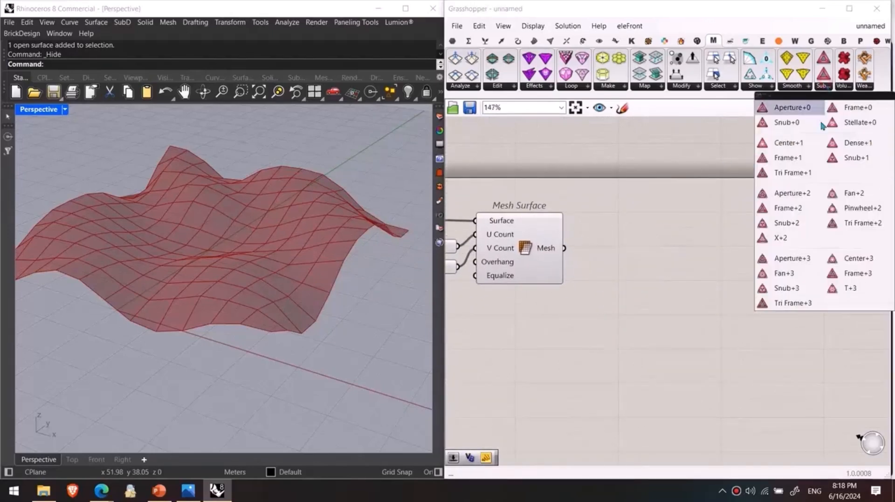
left_click_drag(845, 261, 736, 279)
key("Delete")
Step: Place a Frame+0 subdivision component on the canvas beside Mesh Surface
left_click(824, 86)
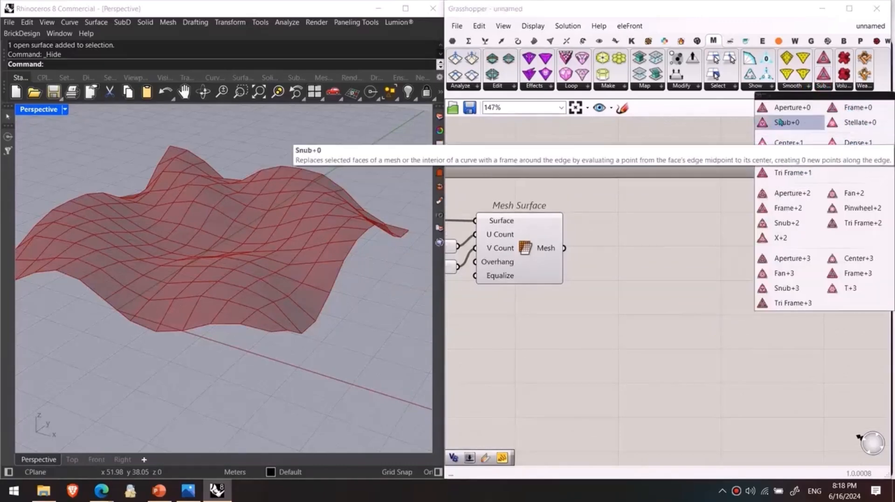
left_click_drag(853, 110, 672, 294)
left_click(596, 312)
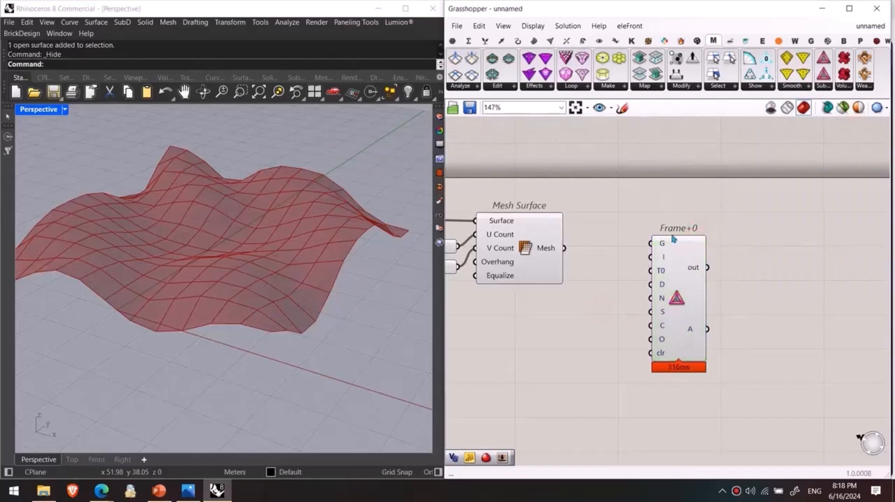
Step: Connect the Mesh output of Mesh Surface to the G input of Frame+0 and hide the Mesh Surface preview
left_click(823, 89)
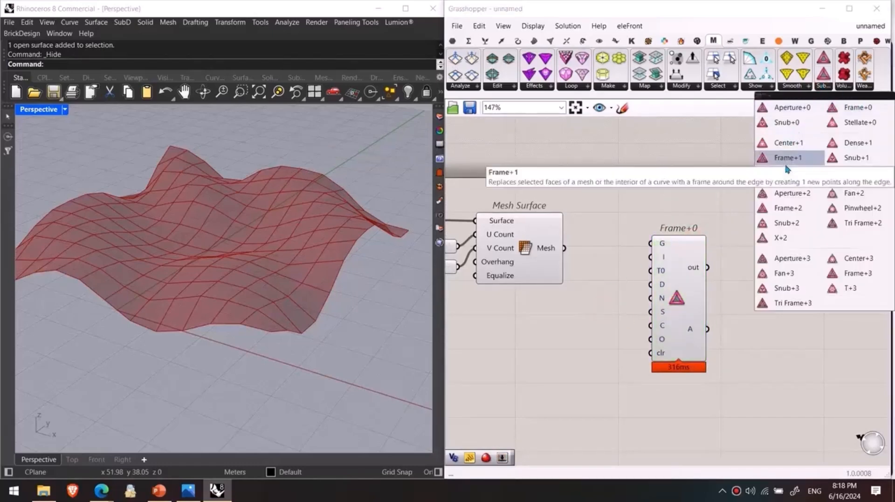
right_click_drag(634, 237, 680, 182)
right_click_drag(229, 296, 211, 315)
scroll(221, 317, "up", 6)
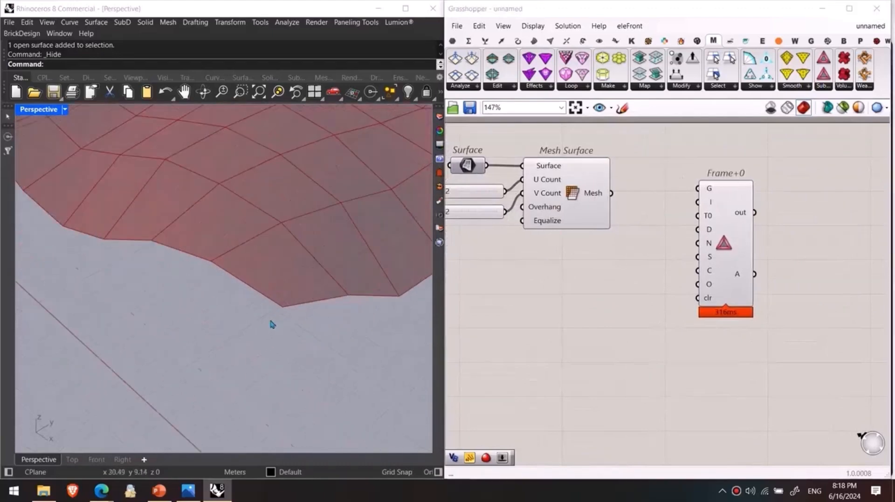
right_click_drag(339, 280, 257, 311)
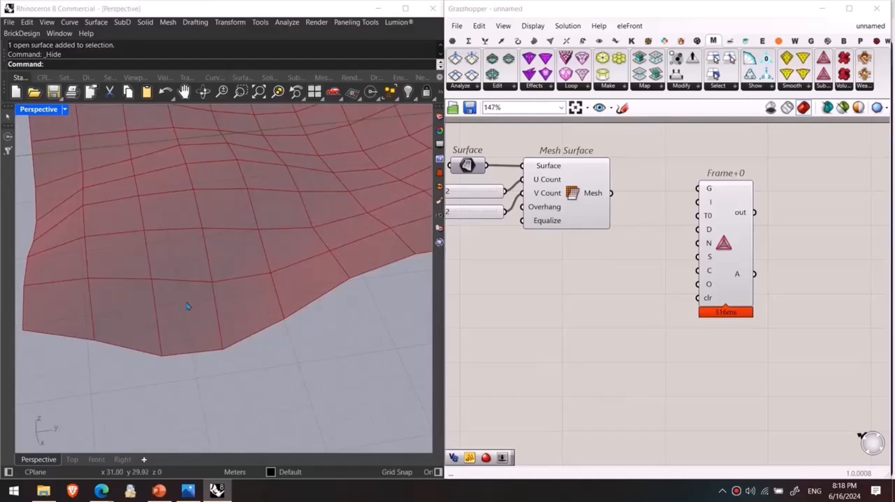
right_click_drag(604, 210, 585, 239)
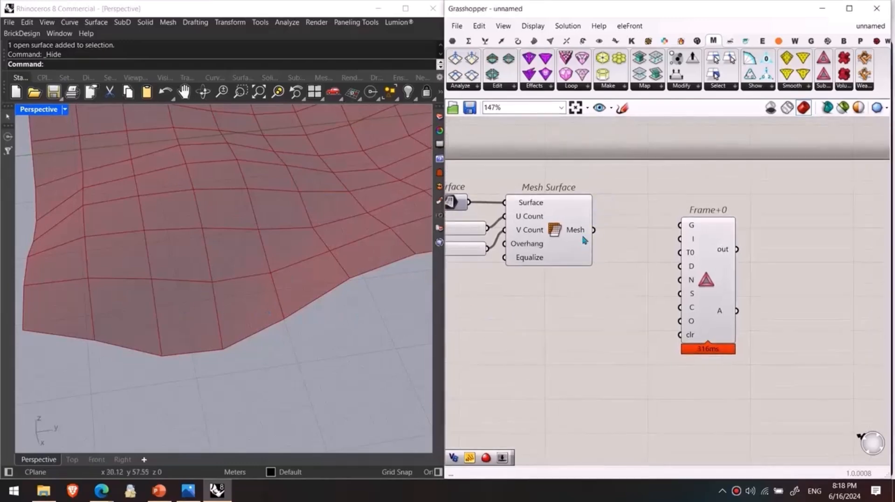
left_click_drag(593, 230, 679, 225)
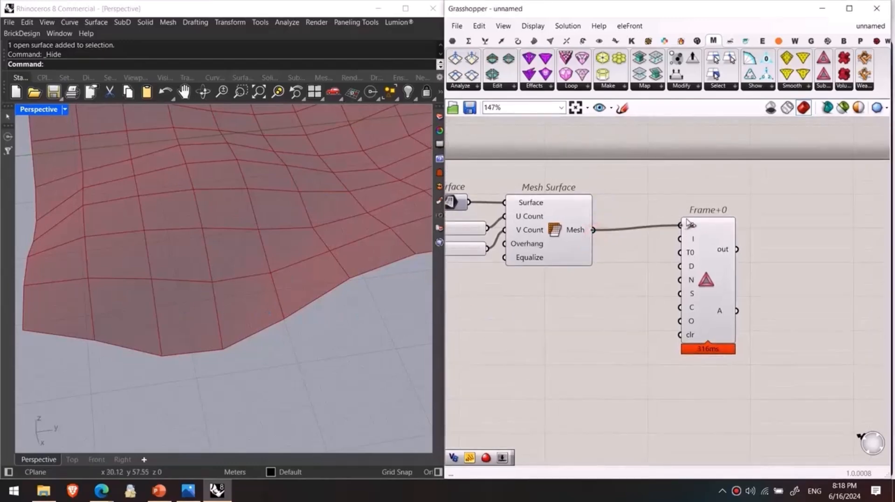
left_click(557, 242)
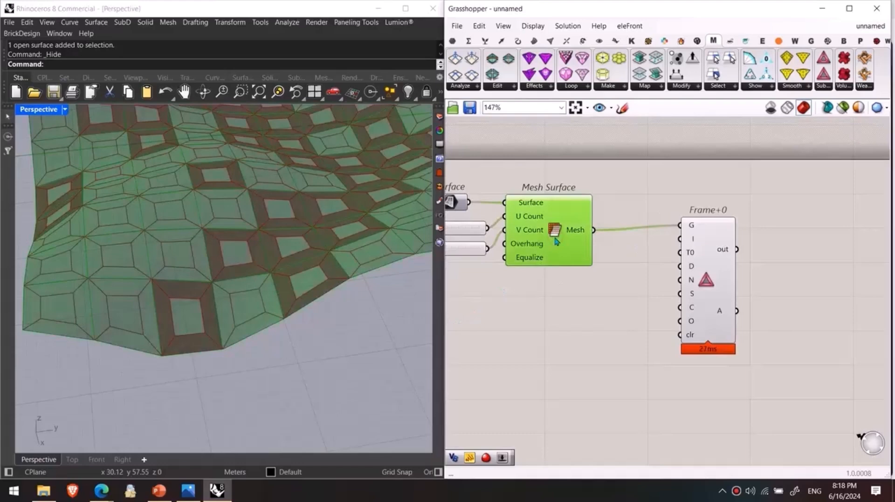
key("ctrl+q")
Step: Shift Frame+0 slightly down and place a Frame+1 subdivision component beside it
left_click_drag(700, 284, 687, 326)
left_click(801, 293)
left_click(829, 88)
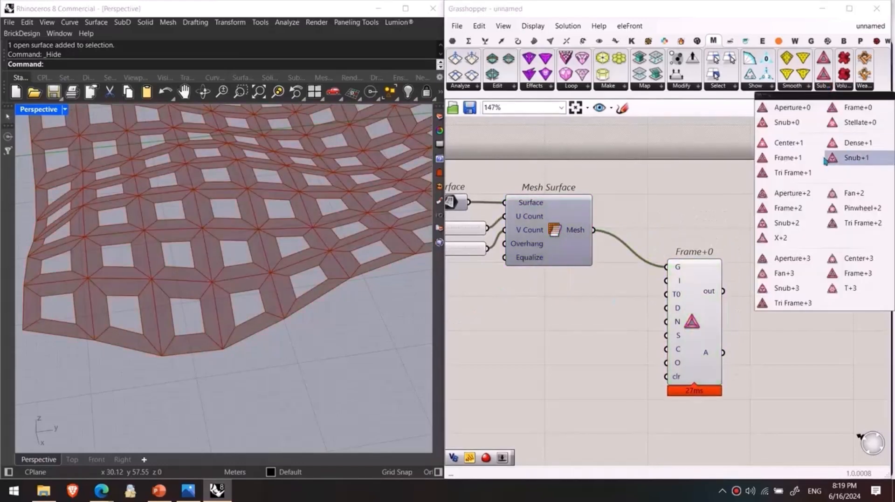
left_click(788, 157)
left_click(800, 294)
right_click_drag(815, 250, 671, 218)
left_click(826, 87)
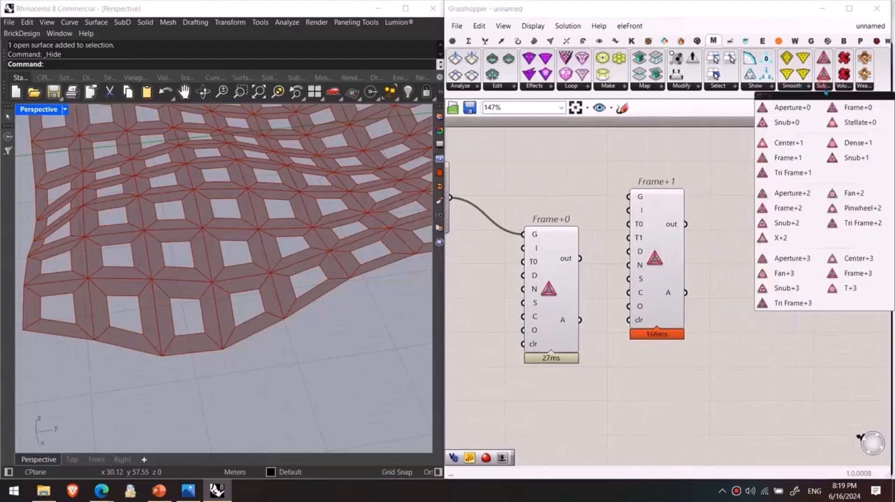
left_click(846, 154)
left_click_drag(841, 194, 736, 300)
left_click(825, 262)
scroll(719, 211, "up", 1)
scroll(709, 210, "up", 3)
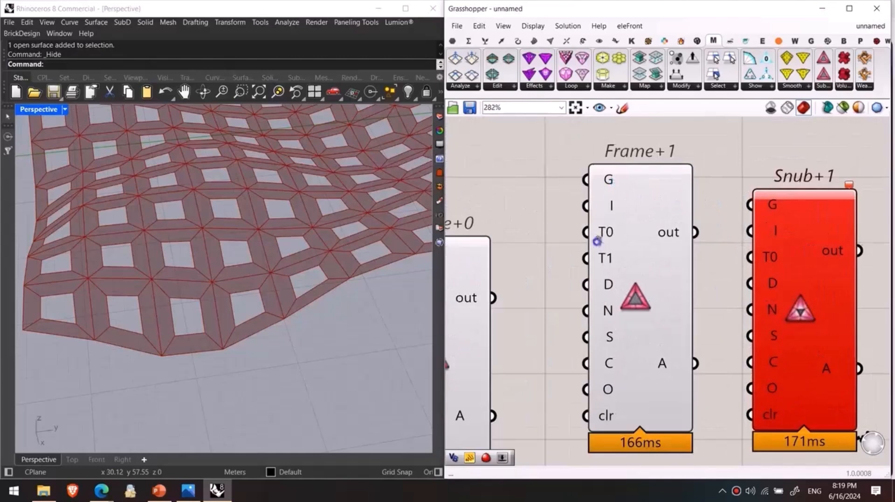
right_click_drag(597, 245, 668, 200)
left_click(841, 87)
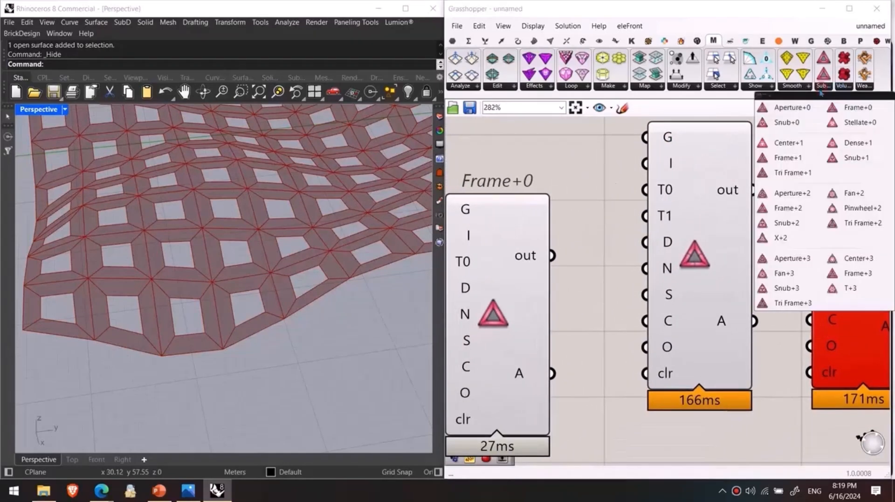
left_click_drag(772, 289, 716, 331)
scroll(688, 352, "down", 4)
left_click(645, 405)
right_click_drag(704, 411, 722, 277)
left_click_drag(674, 285, 678, 321)
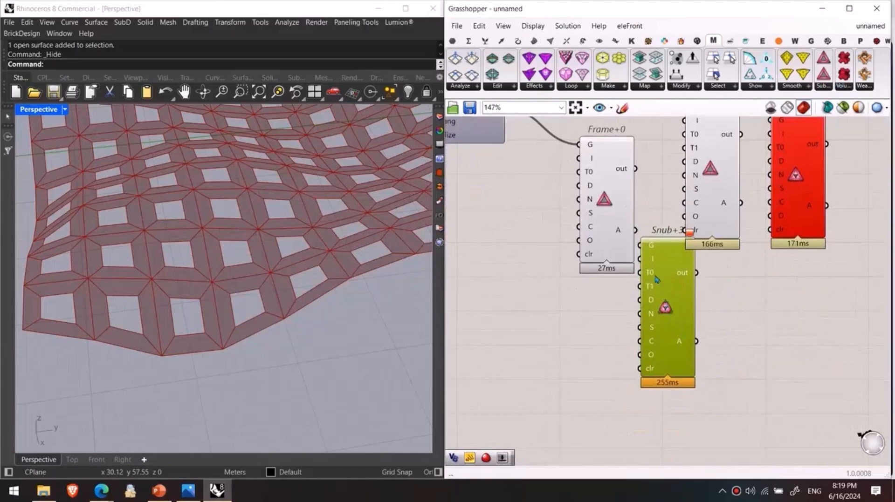
right_click_drag(704, 277, 707, 321)
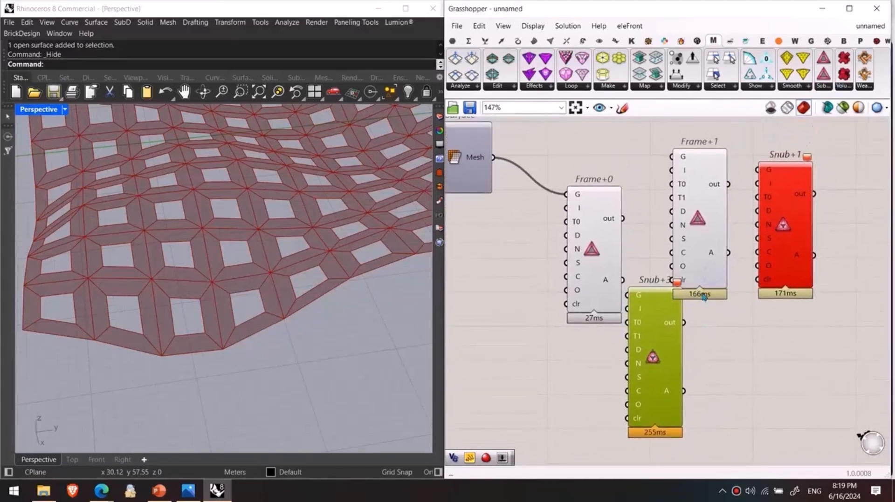
key("Delete")
left_click(800, 223)
key("Delete")
Step: Move Frame+0 directly beneath Frame+1 and add a number slider with the value 0.234 near its inputs
left_click_drag(589, 238, 694, 369)
right_click_drag(638, 372, 664, 357)
double_click(603, 340)
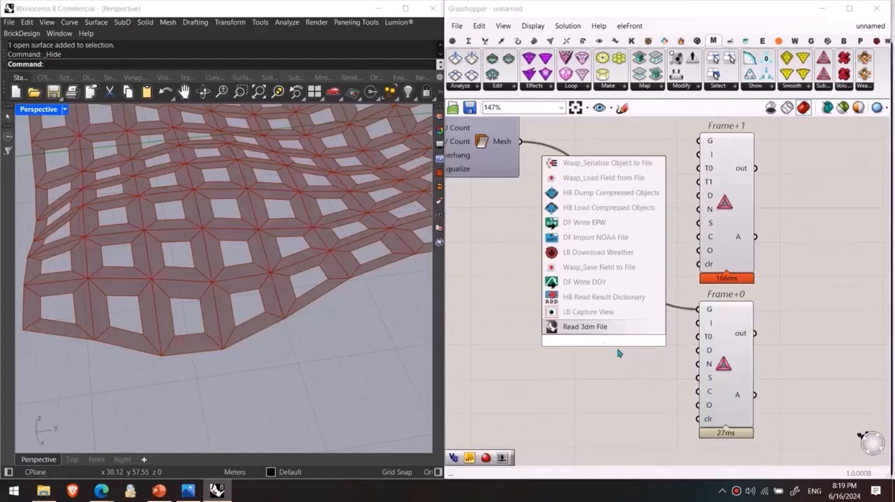
type("23")
key("Return")
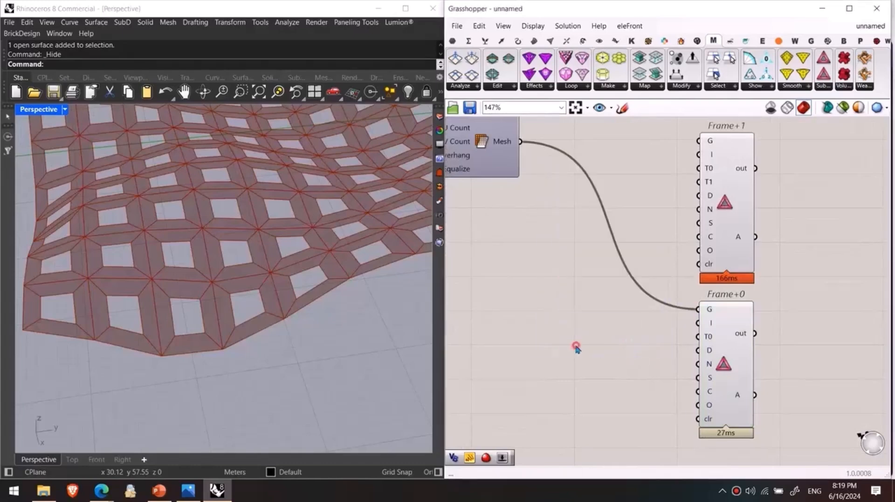
double_click(576, 348)
type(".23")
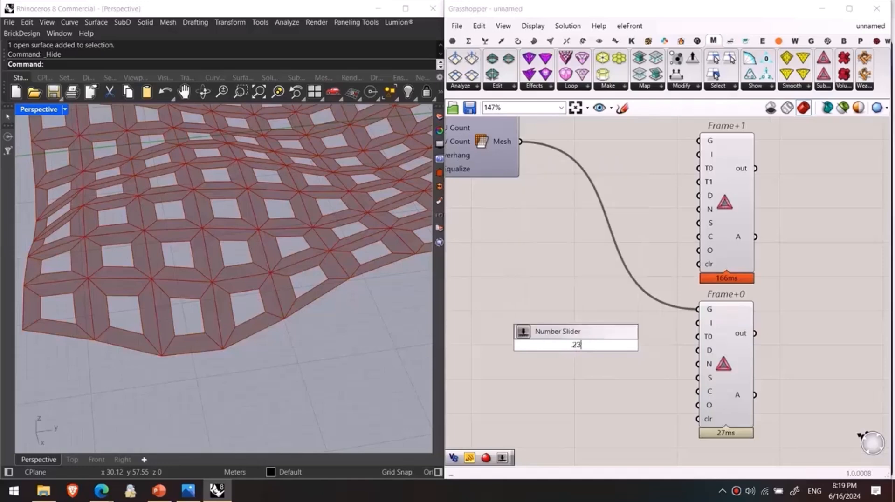
type("4")
key("Return")
scroll(597, 350, "up", 2)
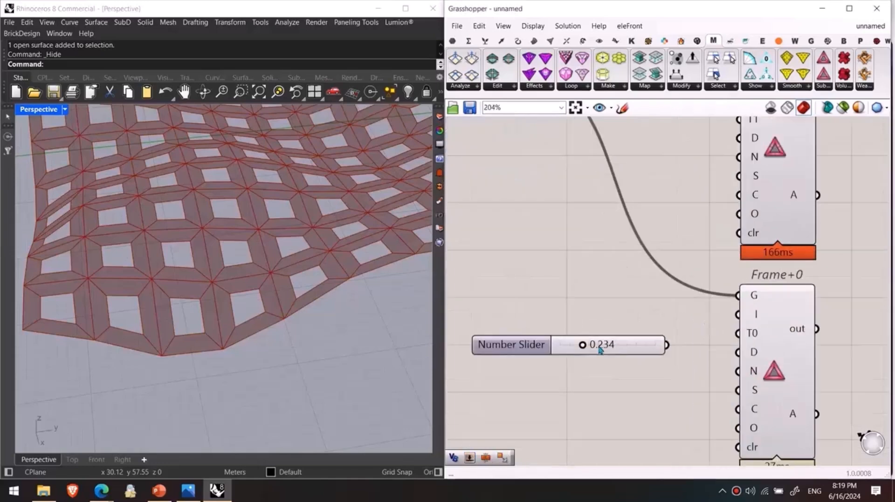
scroll(656, 352, "up", 1)
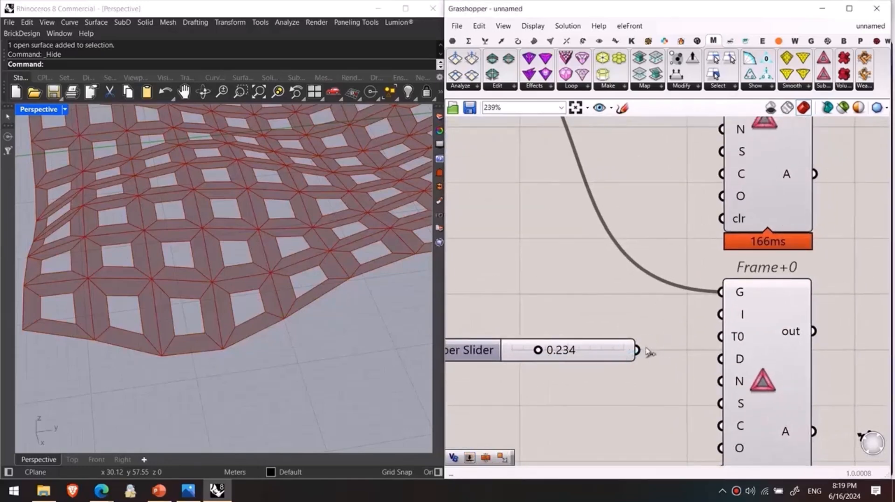
Step: Connect the number slider to the T0 input of Frame+0 and set it to 0.522
left_click_drag(638, 350, 721, 337)
scroll(591, 362, "down", 1)
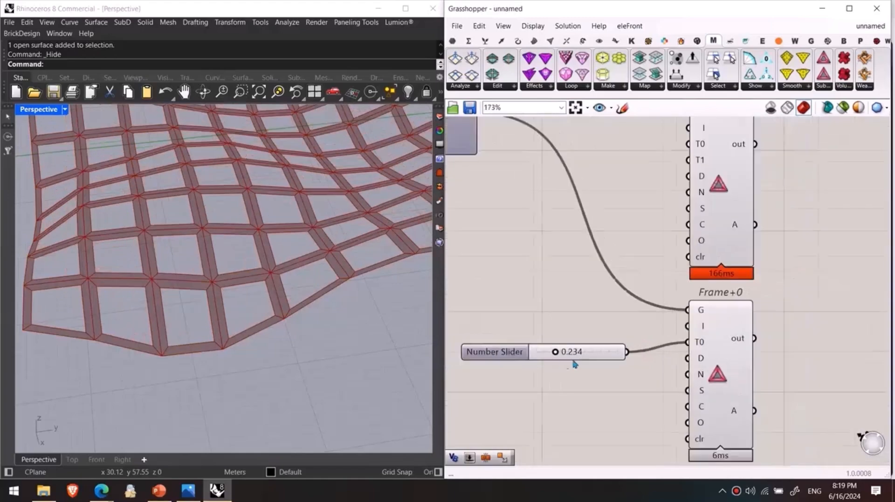
scroll(364, 289, "down", 3)
scroll(629, 373, "up", 2)
left_click_drag(630, 375, 666, 373)
scroll(741, 339, "down", 3)
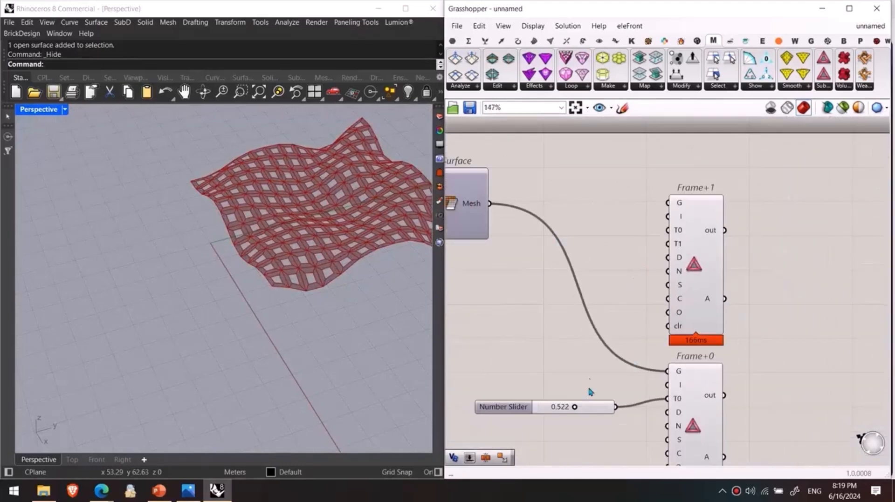
Step: Connect the Mesh output of Mesh Surface to the G input of Frame+1 and hide the Frame+0 preview
left_click_drag(485, 210, 667, 203)
left_click(695, 387)
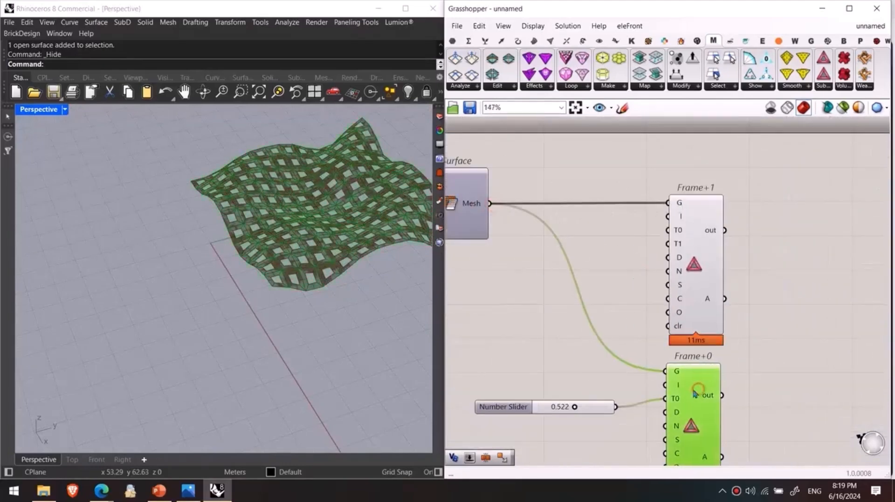
Step: Feed Frame+1 with two copies of the number slider, 0.338 into T0 and 0.639 into T1
left_click_drag(603, 411, 667, 231, "alt")
scroll(306, 296, "up", 3)
scroll(588, 252, "up", 3)
left_click_drag(611, 250, 738, 249)
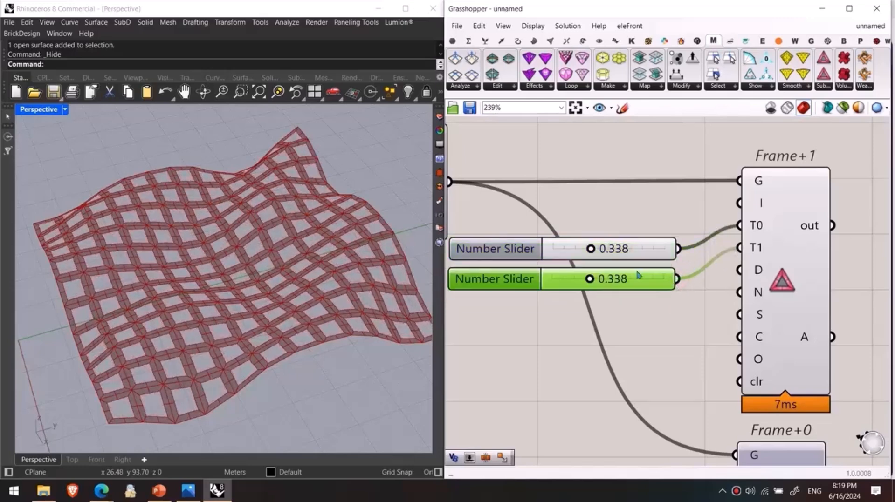
left_click_drag(590, 279, 623, 279)
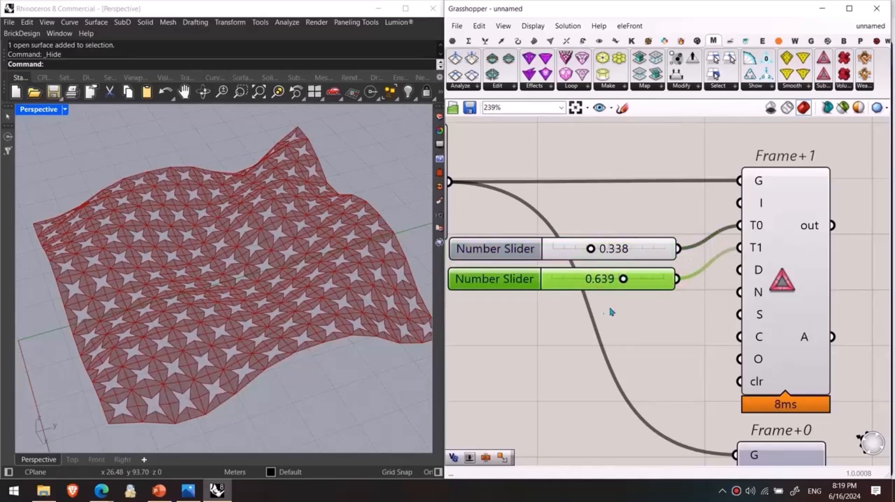
Step: Add a number slider with the value 2.50 and connect it to the D input of Frame+1
right_click_drag(724, 310, 699, 241)
right_click_drag(725, 202, 715, 174)
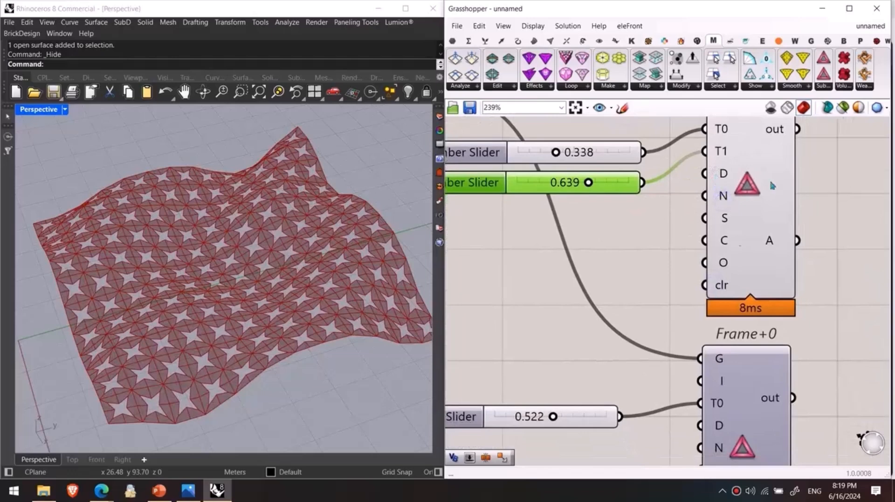
double_click(610, 240)
type("2")
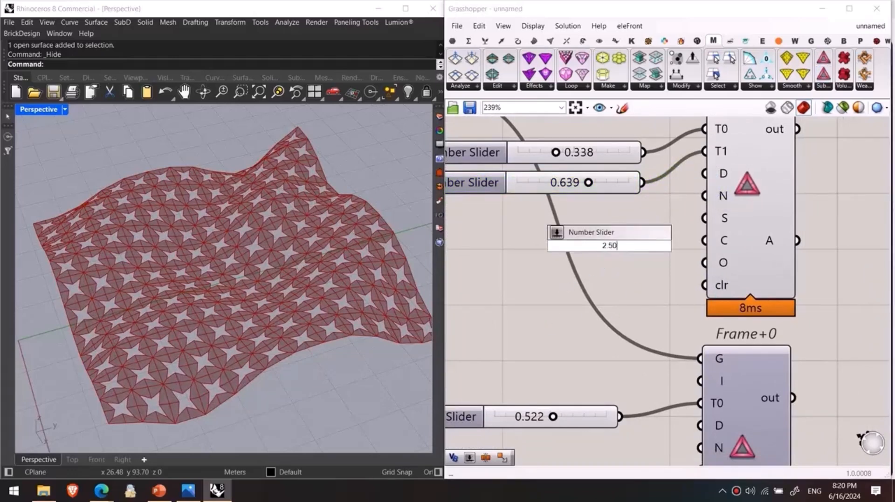
type(".50")
key("Return")
left_click_drag(648, 247, 590, 232)
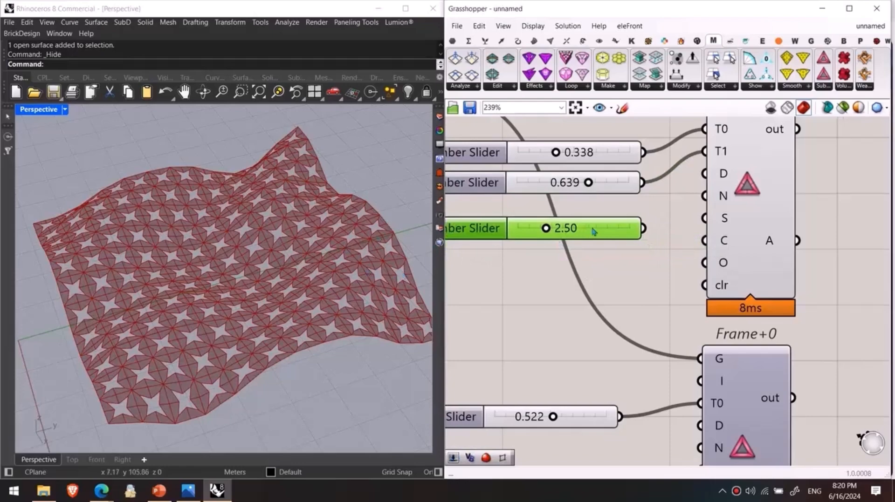
left_click_drag(648, 232, 704, 174)
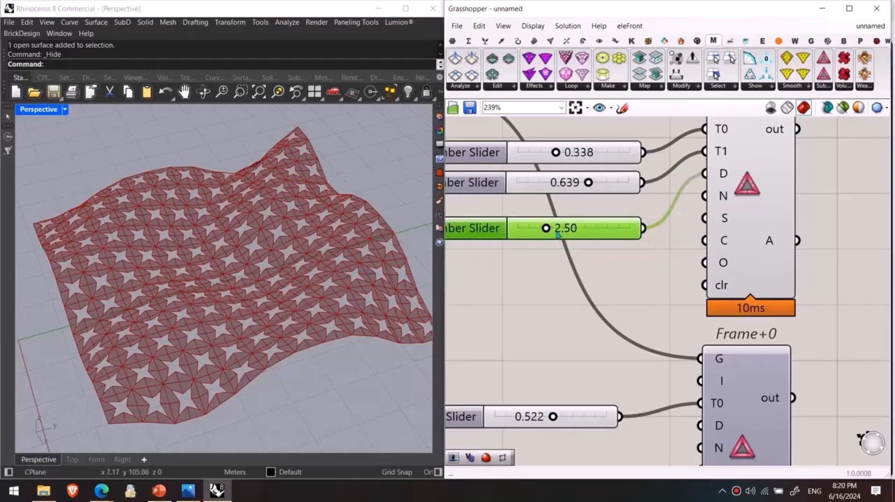
Step: Raise the D slider of Frame+1 to 5.17 and check the displaced mesh up close
left_click_drag(545, 228, 562, 217)
scroll(377, 317, "up", 10)
scroll(485, 273, "down", 4)
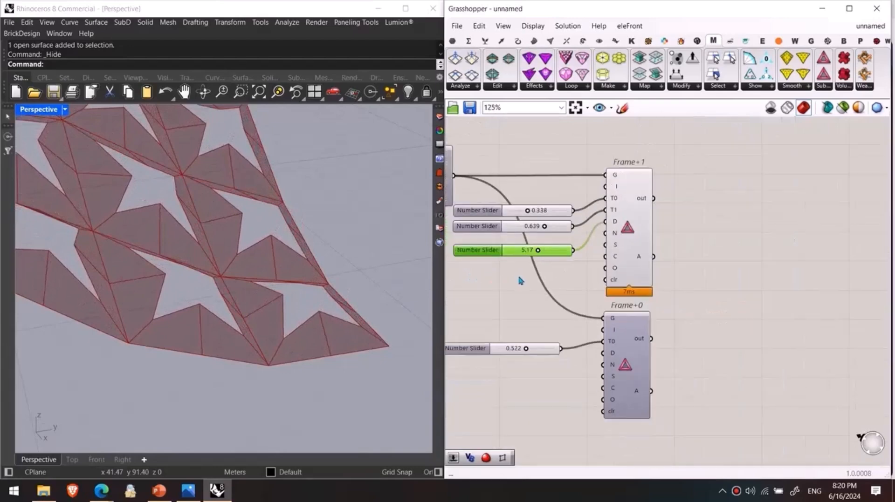
left_click(783, 255)
left_click(824, 87)
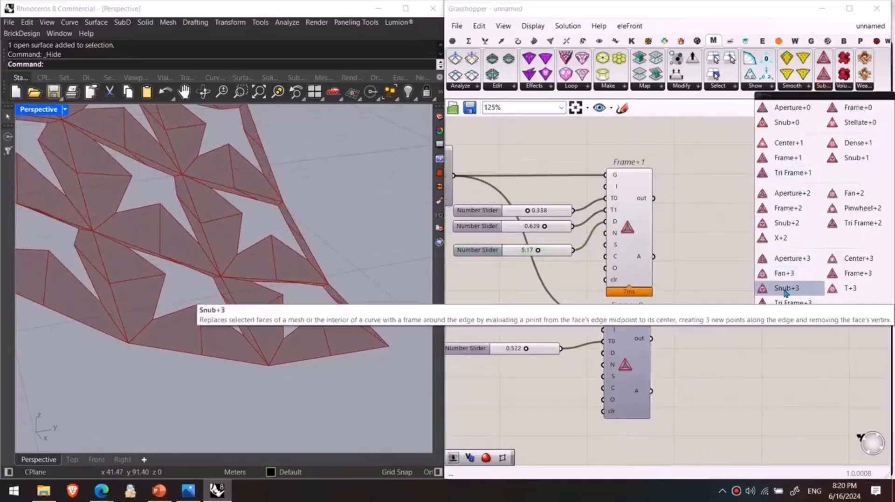
left_click_drag(787, 122, 710, 212)
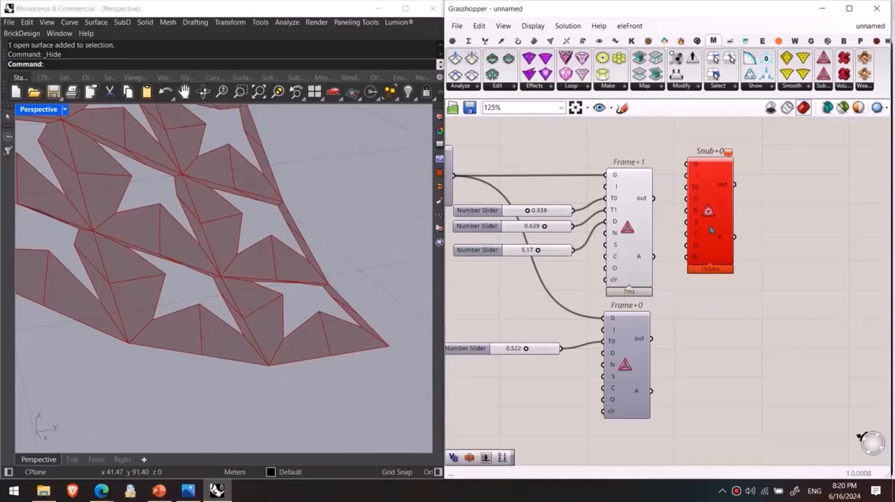
left_click(712, 199)
Step: Hide the preview of the Frame+1 component
right_click_drag(673, 201, 684, 160)
left_click(651, 210)
key("ctrl+q")
left_click(719, 208)
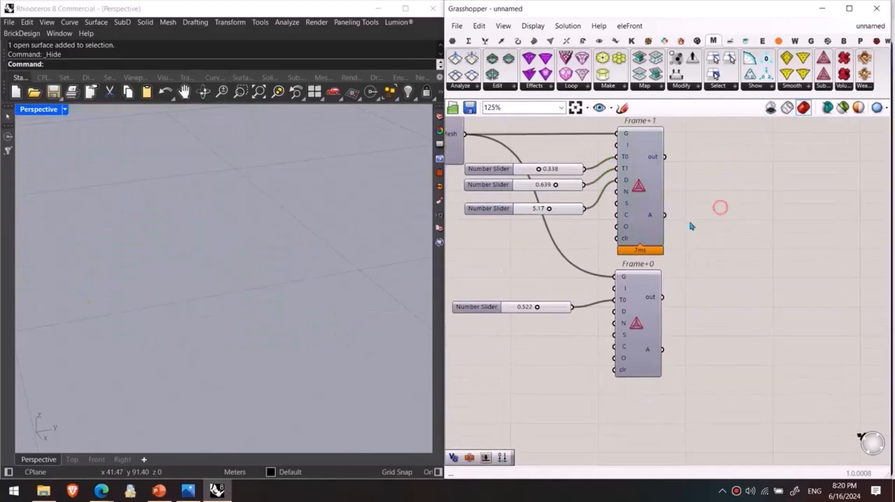
right_click_drag(688, 204, 691, 221)
Step: Browse the Mesh+ volumetric and weave components and place a Weave component on the canvas
left_click(845, 87)
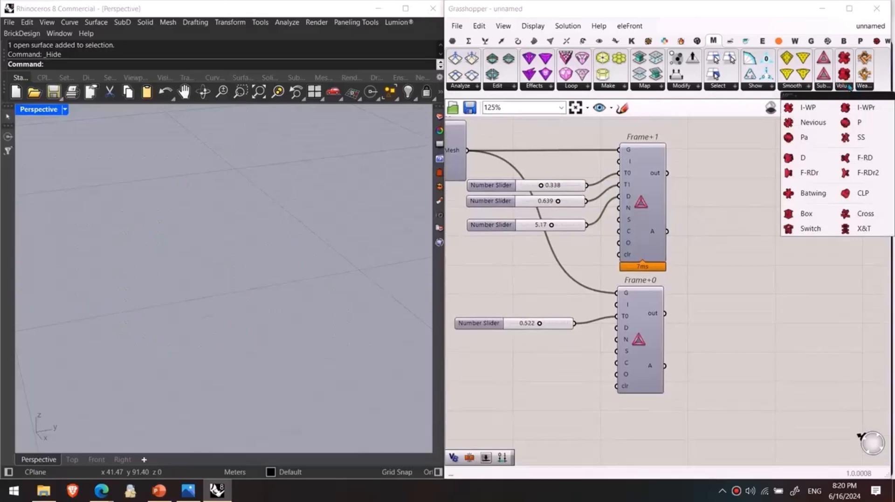
left_click(864, 87)
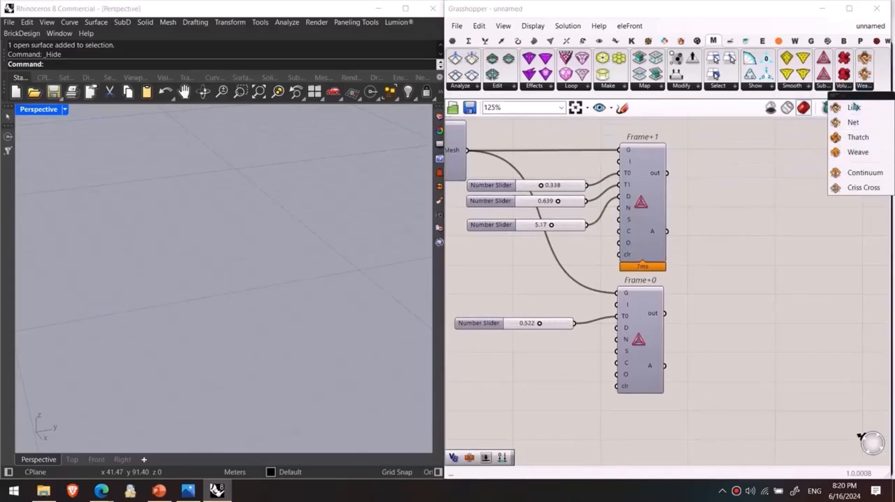
left_click(844, 88)
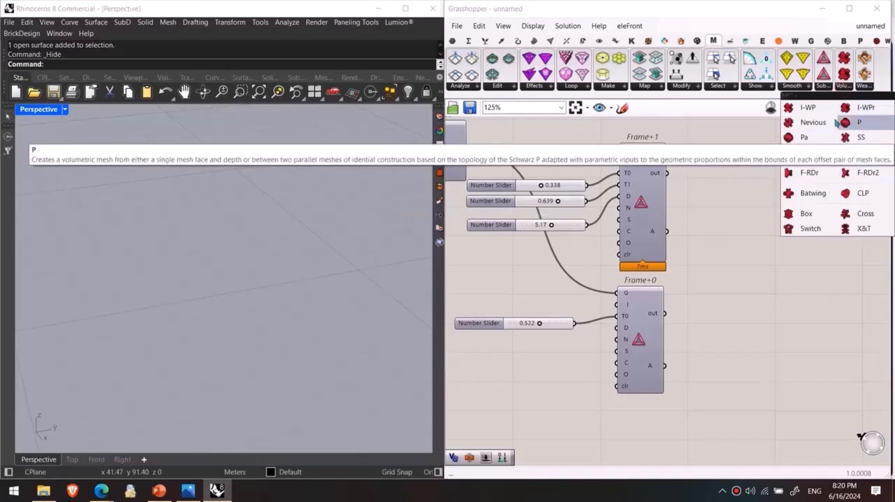
left_click(863, 89)
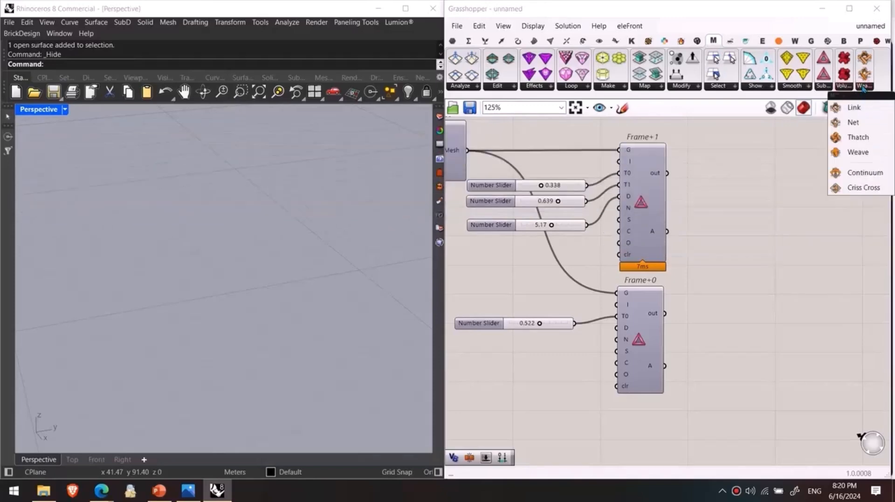
left_click(853, 155)
left_click(725, 182)
Step: Position Weave below the Frame+0 slider and connect the Mesh output of Mesh Surface to its G input
right_click_drag(718, 223, 827, 282)
left_click_drag(828, 242, 627, 319)
left_click_drag(576, 210, 623, 276)
right_click_drag(642, 298, 639, 209)
left_click_drag(638, 249, 660, 413)
scroll(315, 266, "down", 5)
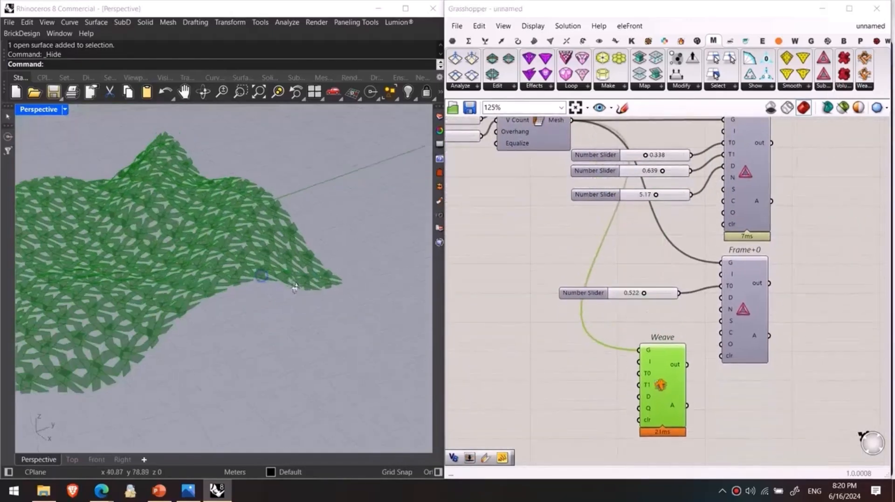
left_click(506, 368)
right_click_drag(327, 372, 288, 299)
Step: Feed Weave with two copies of the number sliders, setting T0 to 0.217 and T1 to 0.263
scroll(288, 299, "up", 3)
scroll(613, 355, "up", 3)
left_click_drag(695, 181, 590, 320, "alt")
left_click_drag(607, 318, 601, 350, "alt")
left_click_drag(642, 322, 663, 356)
left_click_drag(569, 322, 534, 319)
left_click_drag(569, 349, 539, 348)
left_click(614, 381)
right_click_drag(615, 381, 637, 342)
Step: Add a number slider with the value 2.50, connect it to the D input of Weave and lower its value
double_click(583, 345)
type("2")
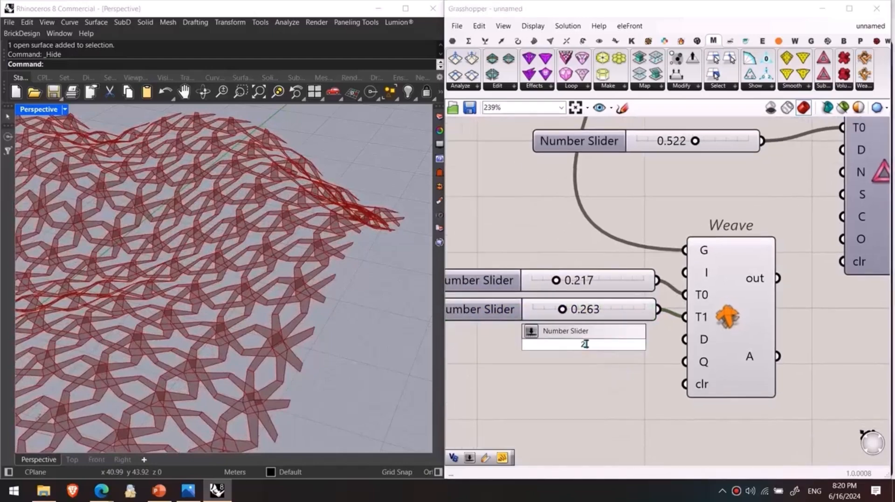
type(".50")
key("Return")
left_click_drag(683, 346, 632, 350)
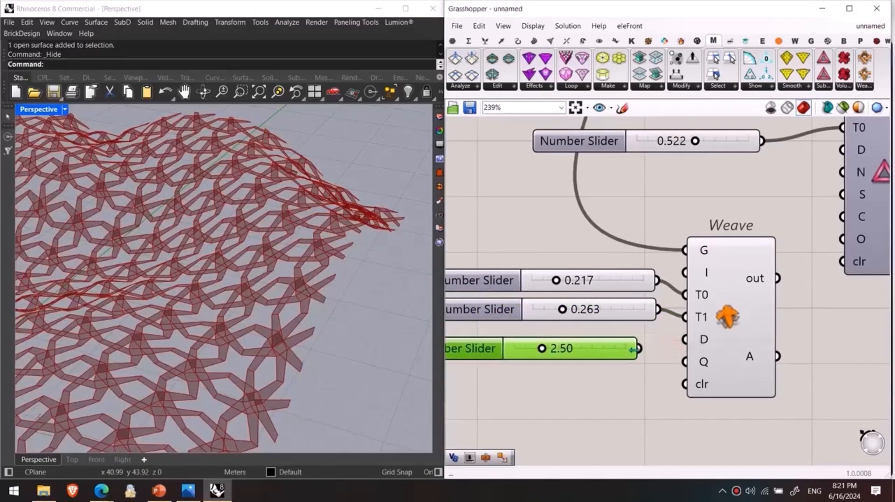
left_click_drag(683, 340, 685, 339)
left_click_drag(540, 351, 528, 353)
Step: Examine the woven mesh pattern and its definition both close up and as a whole
scroll(271, 256, "down", 6)
right_click_drag(271, 257, 284, 321)
scroll(260, 300, "up", 5)
right_click_drag(591, 292, 673, 366)
scroll(634, 326, "down", 3)
right_click_drag(627, 302, 693, 466)
scroll(543, 231, "up", 3)
right_click_drag(548, 228, 559, 283)
scroll(622, 355, "down", 4)
Step: Place a Mesh Join component on the canvas beside Weave
right_click_drag(623, 358, 559, 296)
right_click_drag(705, 363, 501, 138)
scroll(661, 362, "up", 3)
left_click(628, 337)
double_click(628, 340)
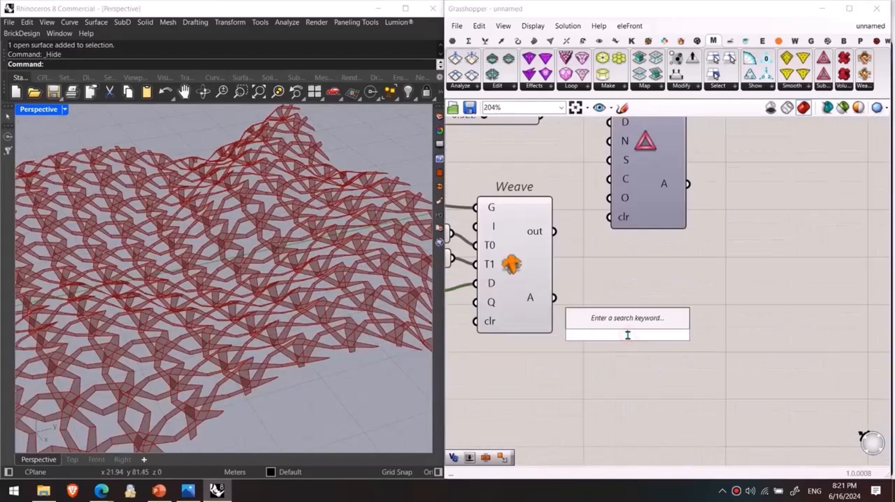
type("mesh join")
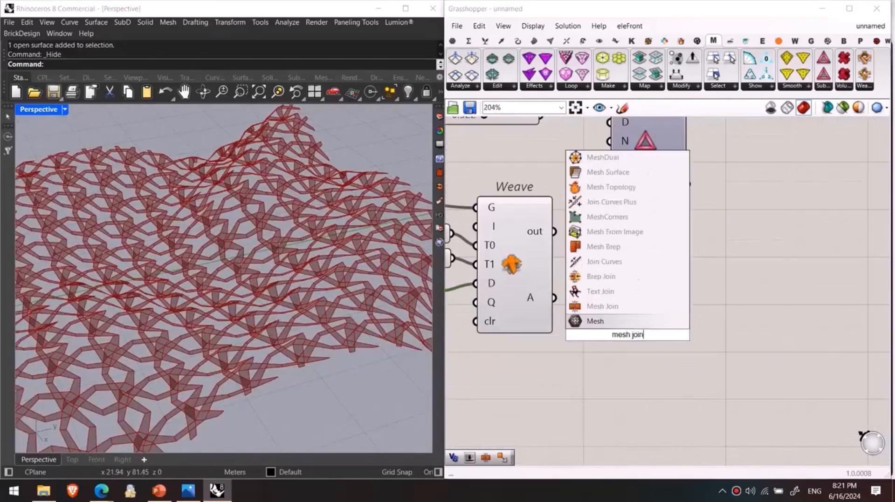
key("Return")
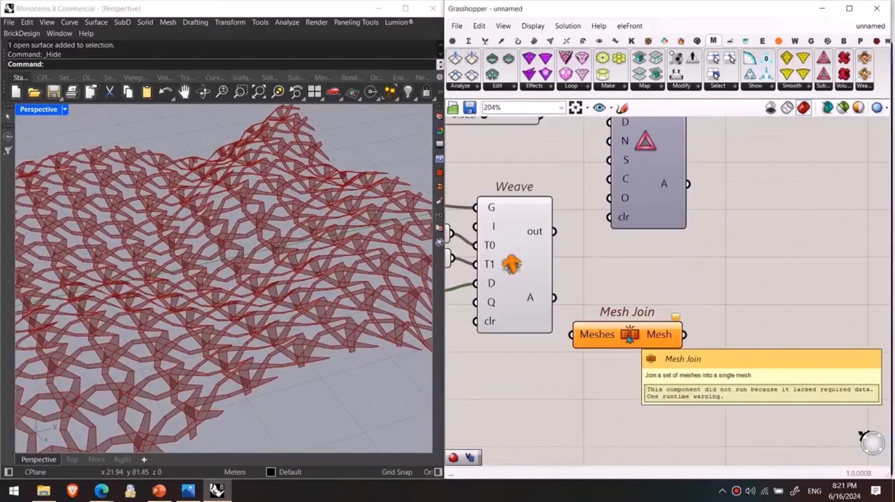
Step: Connect the A output of Weave to the Meshes input of Mesh Join and hide the Weave preview
left_click_drag(555, 298, 602, 297)
left_click(732, 342)
right_click_drag(732, 342, 698, 342)
scroll(281, 335, "up", 5)
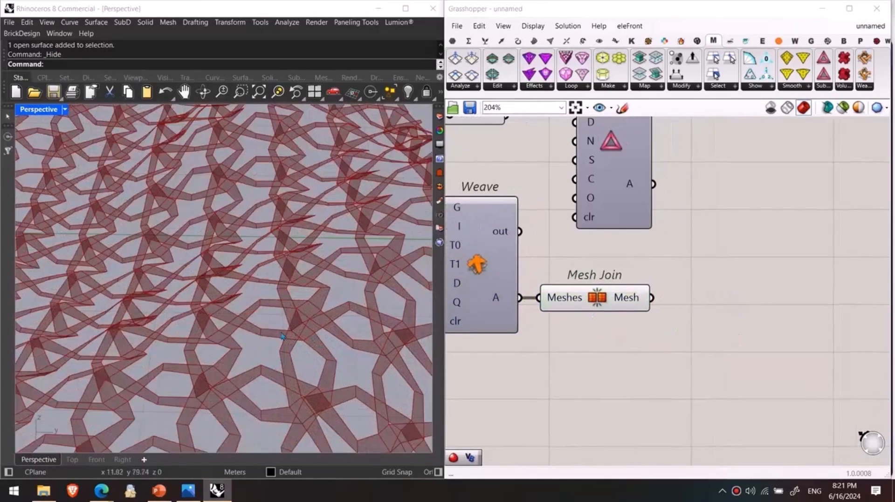
Step: Add a Weld Mesh component fed by the Mesh Join output and hide the Mesh Join preview
double_click(704, 311)
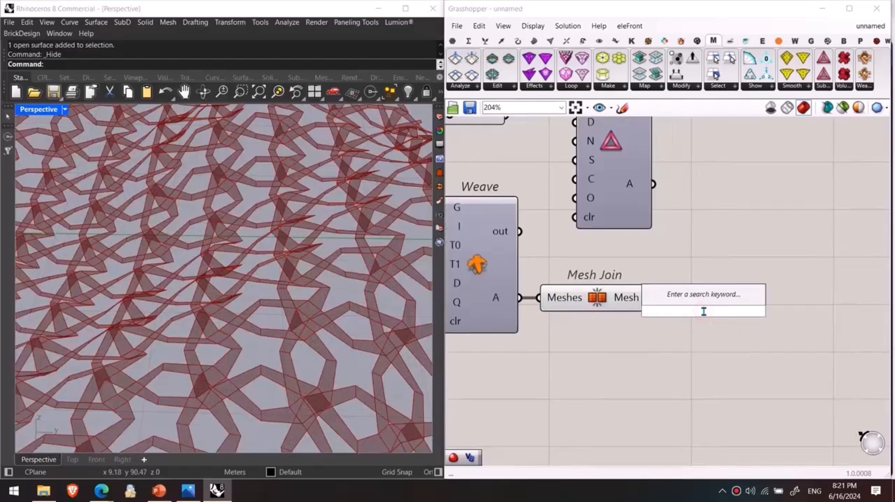
type("weld")
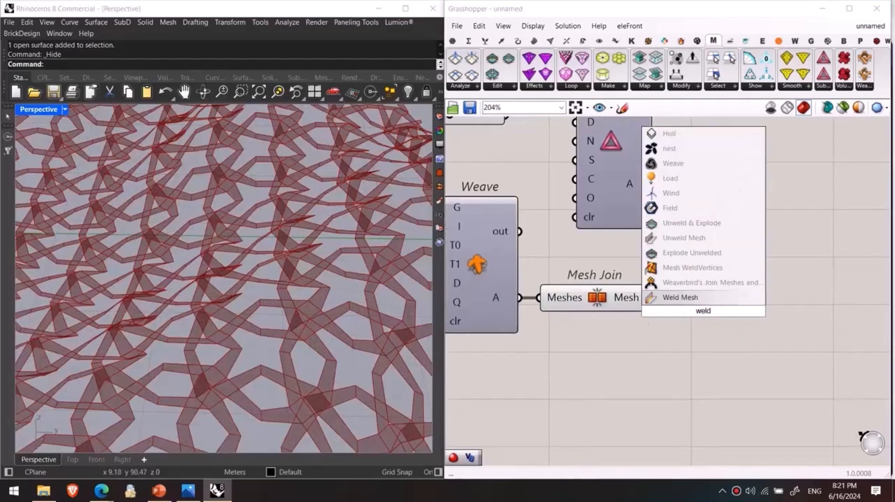
key("Return")
left_click_drag(685, 317, 707, 298)
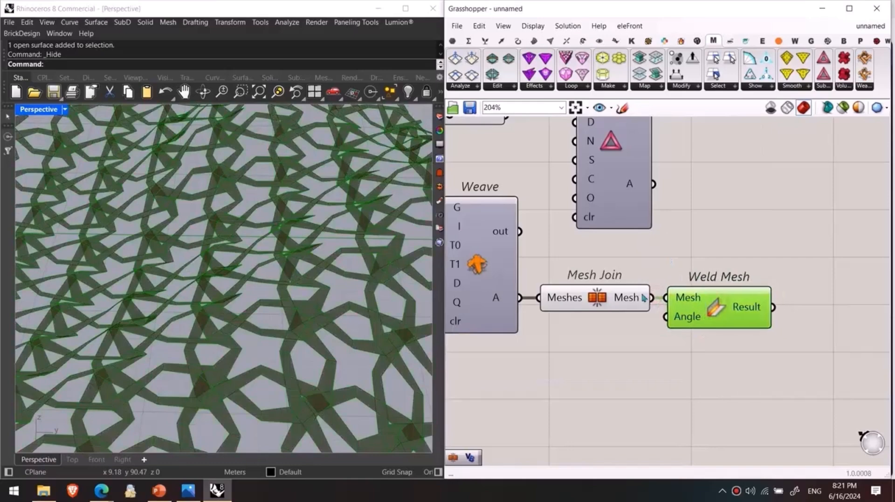
left_click(627, 298)
right_click_drag(692, 349, 586, 336)
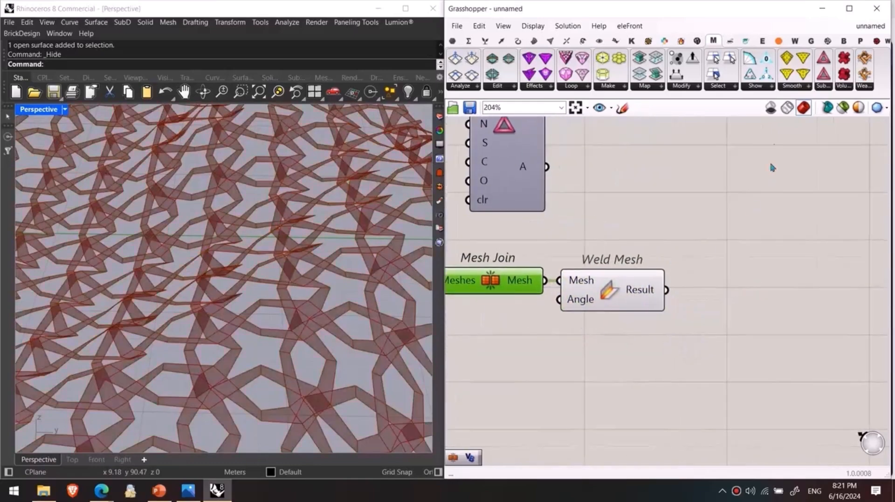
left_click(792, 90)
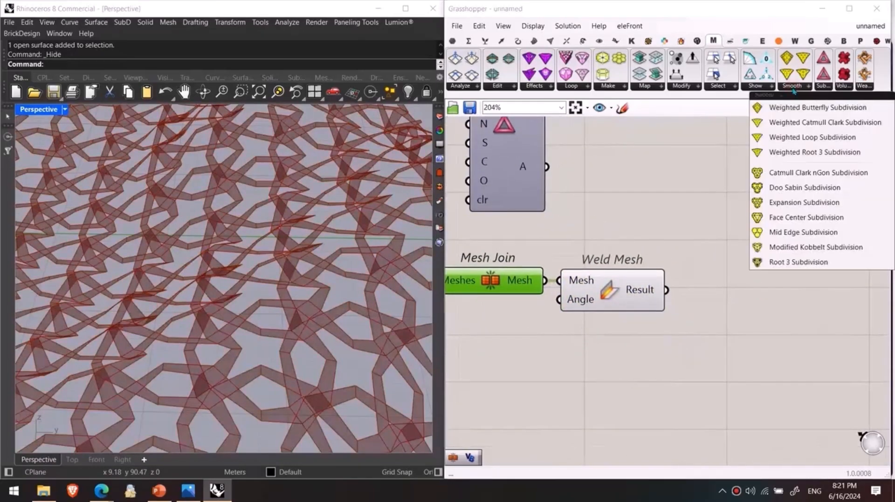
left_click(810, 126)
left_click(768, 275)
left_click_drag(757, 292, 751, 296)
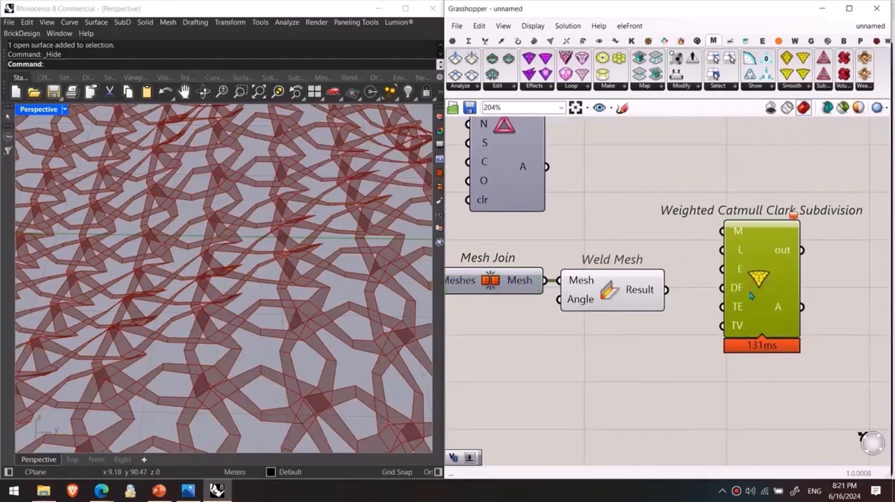
key("Delete")
Step: Place Weaverbird's Catmull-Clark Subdivision and connect the Weld Mesh Result to its Mesh/Curves input
double_click(667, 290)
type("catm")
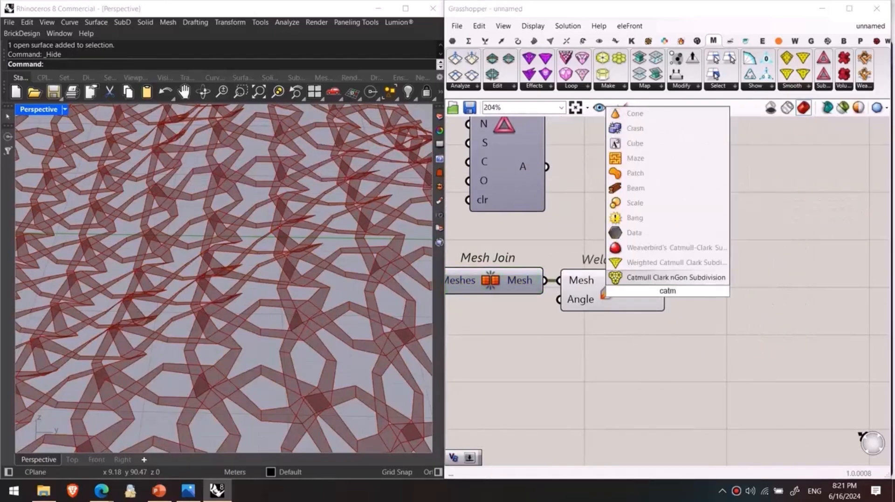
left_click(666, 248)
left_click_drag(587, 313, 747, 333)
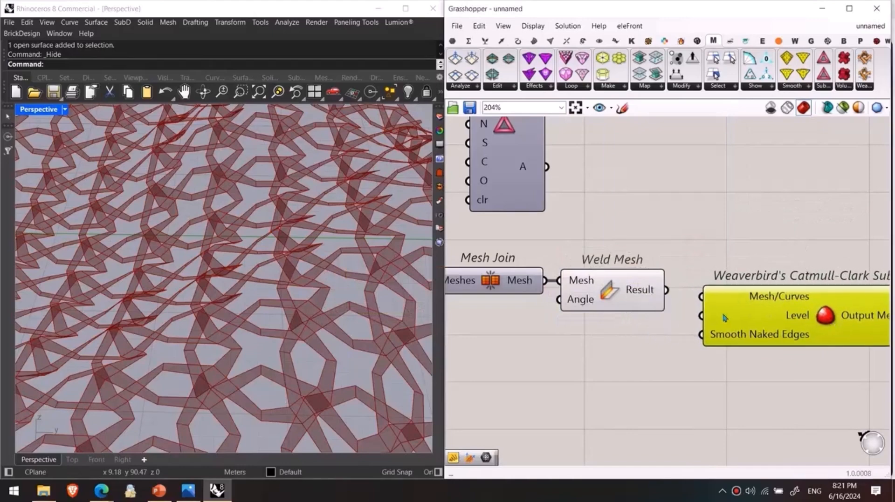
left_click_drag(707, 293, 707, 295)
Step: Hide the Weld Mesh preview and view the smoothed woven mesh from another angle
left_click(632, 290)
key("ctrl+q")
right_click_drag(405, 313, 336, 297)
Step: Add a panel containing 3 and connect it to the Level input of the Catmull-Clark subdivision
double_click(626, 343)
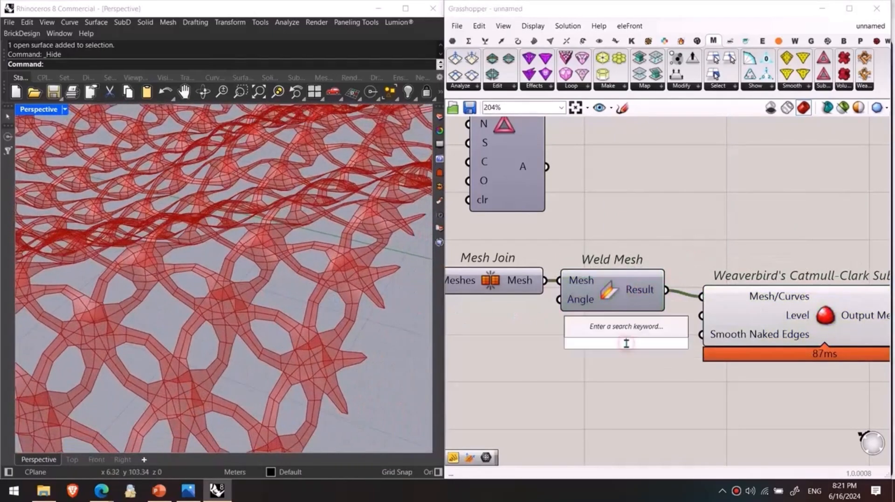
key("Return")
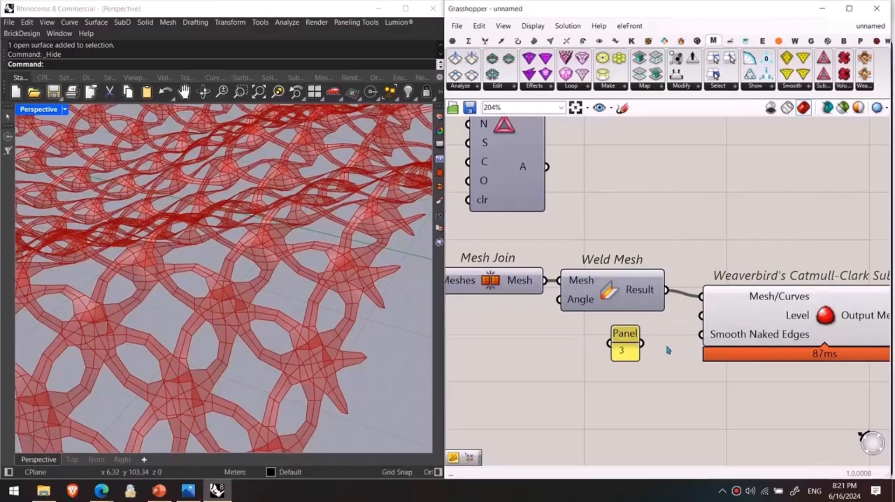
left_click_drag(687, 320, 701, 316)
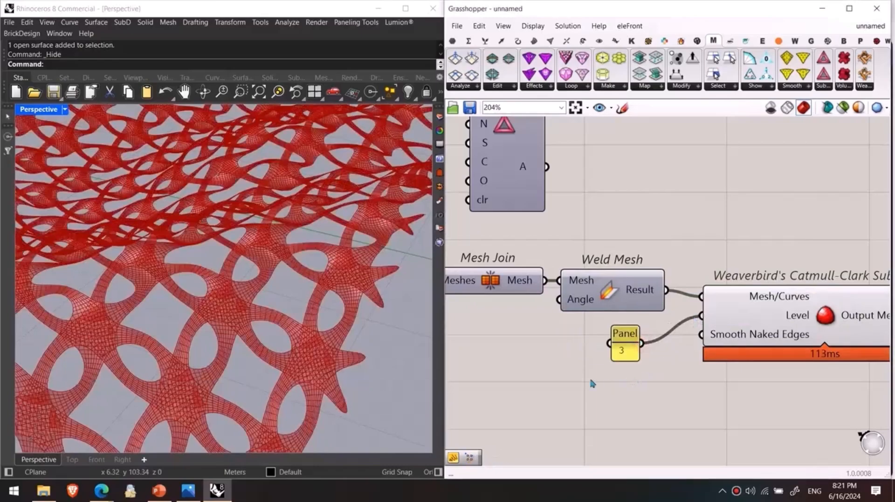
Step: Place Weaverbird's Mesh Thicken above Weld Mesh and connect the Weld Mesh Result to its Mesh/Curves input
scroll(322, 315, "down", 5)
right_click_drag(322, 315, 353, 309)
scroll(326, 331, "up", 10)
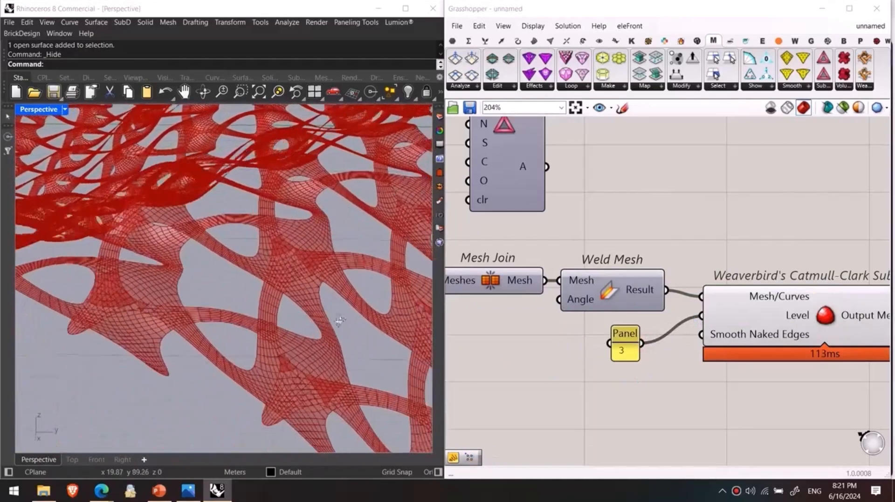
scroll(311, 314, "up", 2)
double_click(676, 220)
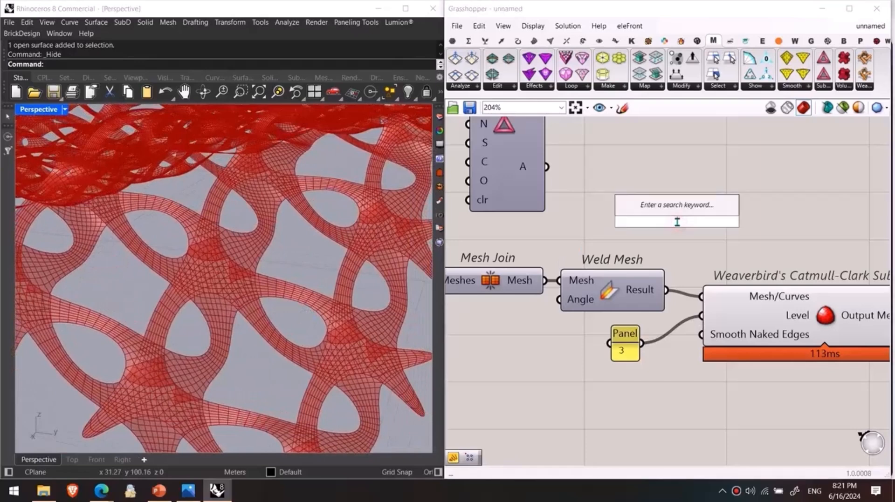
type("mesh thi")
key("BackSpace")
key("BackSpace")
type("ich")
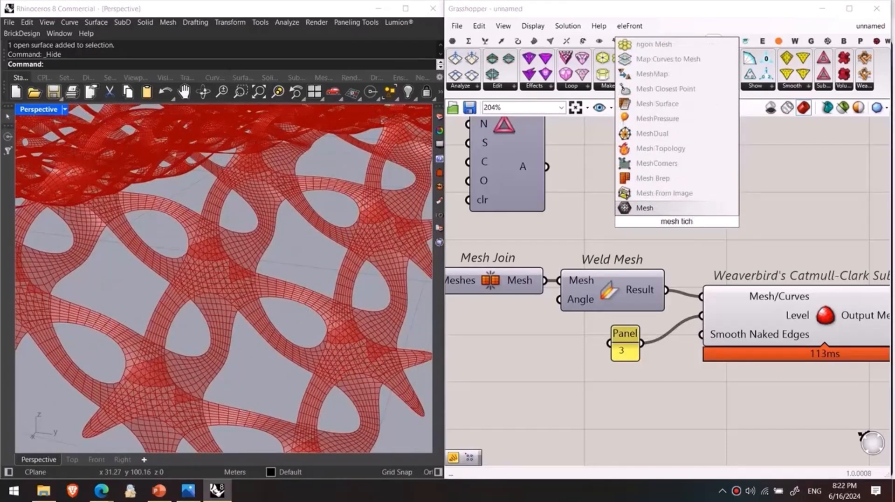
key("BackSpace")
key("BackSpace")
key("BackSpace")
key("BackSpace")
key("BackSpace")
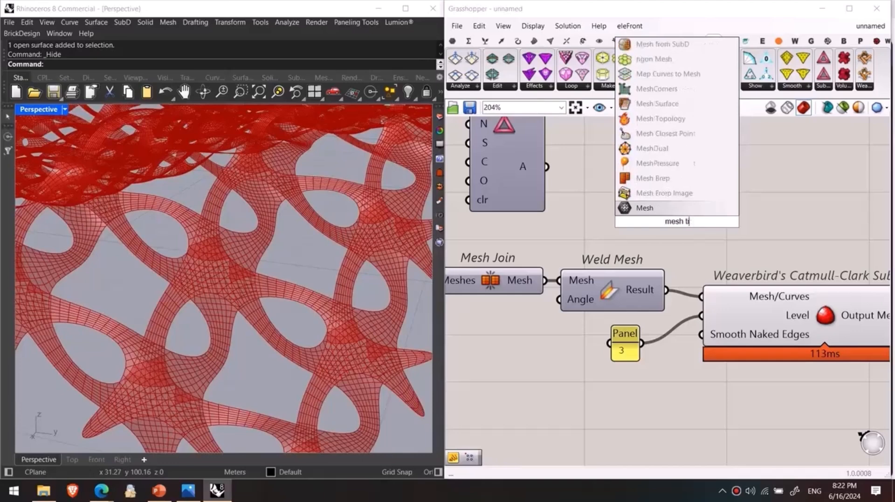
key("BackSpace")
type("thi")
key("Return")
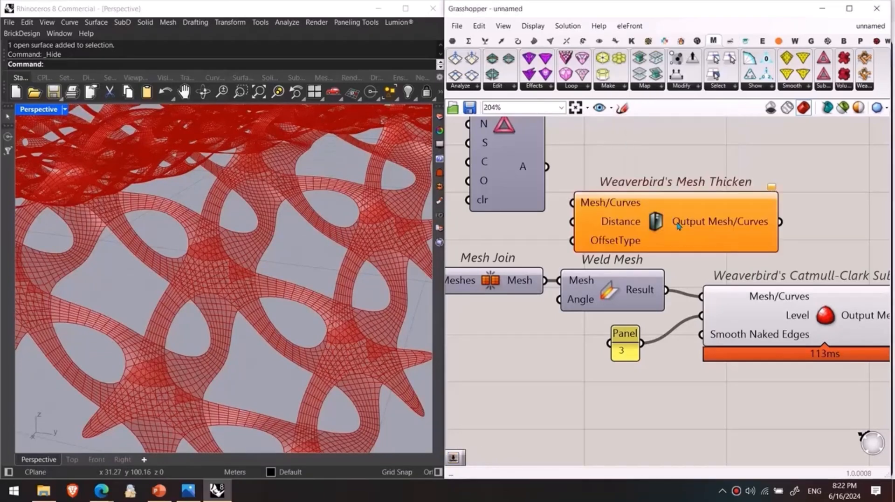
left_click_drag(678, 227, 736, 207)
left_click_drag(667, 290, 641, 191)
Step: Add a number slider set to 0.25 and connect it to the Distance input of Mesh Thicken
double_click(586, 225)
type("0.25")
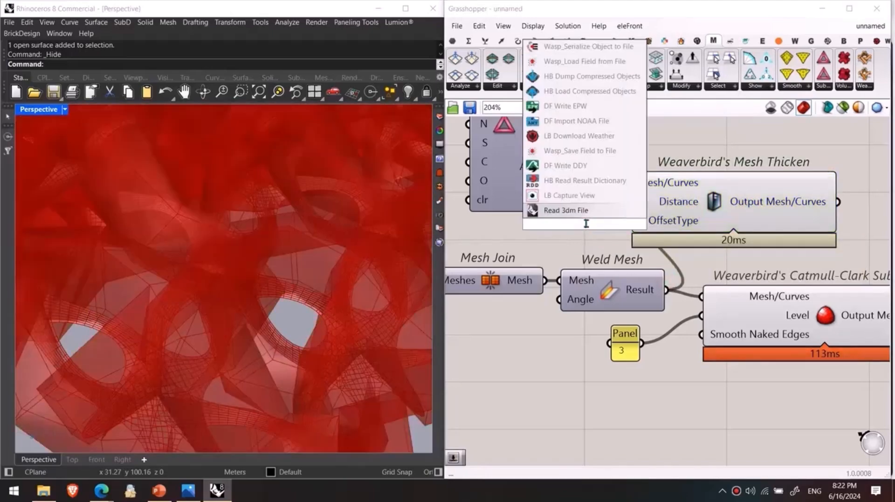
key("Return")
left_click_drag(600, 224, 521, 224)
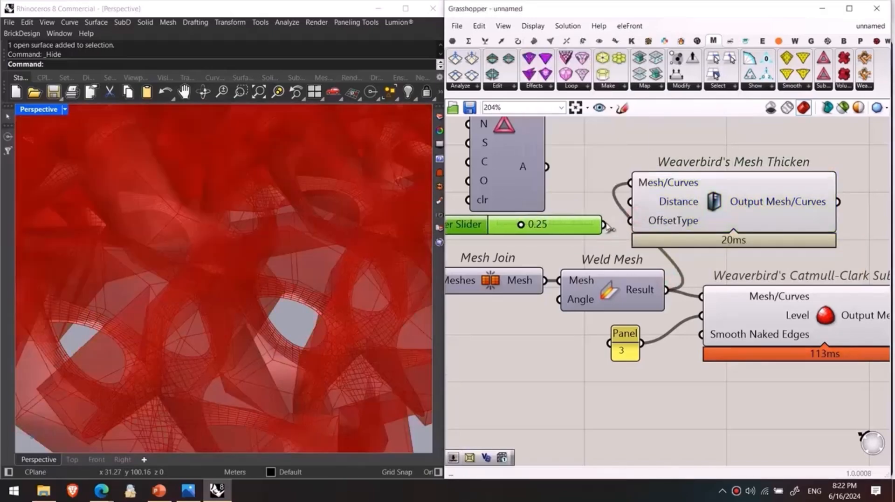
left_click_drag(604, 224, 633, 202)
Step: Feed the Mesh Thicken output into the Catmull-Clark Mesh/Curves input and hide the Mesh Thicken preview
right_click_drag(705, 224, 656, 224)
left_click_drag(789, 203, 653, 297)
left_click(693, 205)
key("ctrl+q")
scroll(275, 275, "down", 8)
right_click_drag(266, 303, 289, 283)
scroll(274, 250, "up", 12)
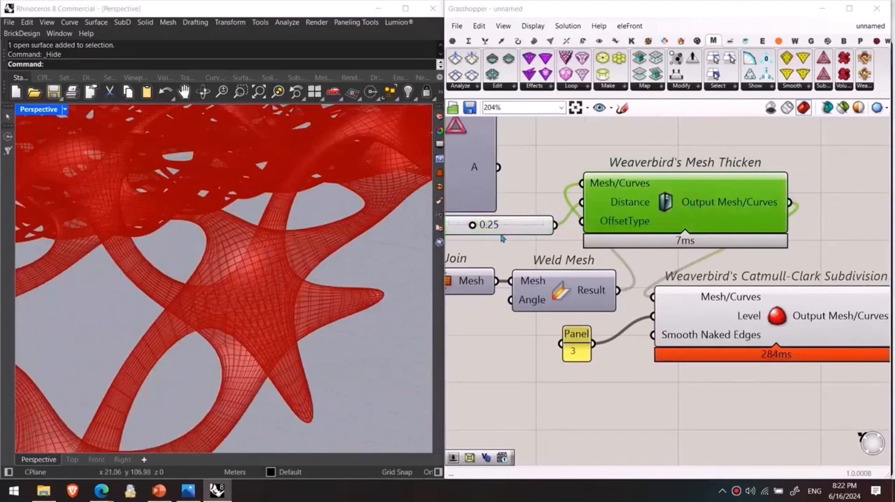
Step: Set the Mesh Thicken distance slider to 0.62 and check the thickened weave as a whole
scroll(504, 236, "up", 2)
left_click_drag(515, 247, 560, 245)
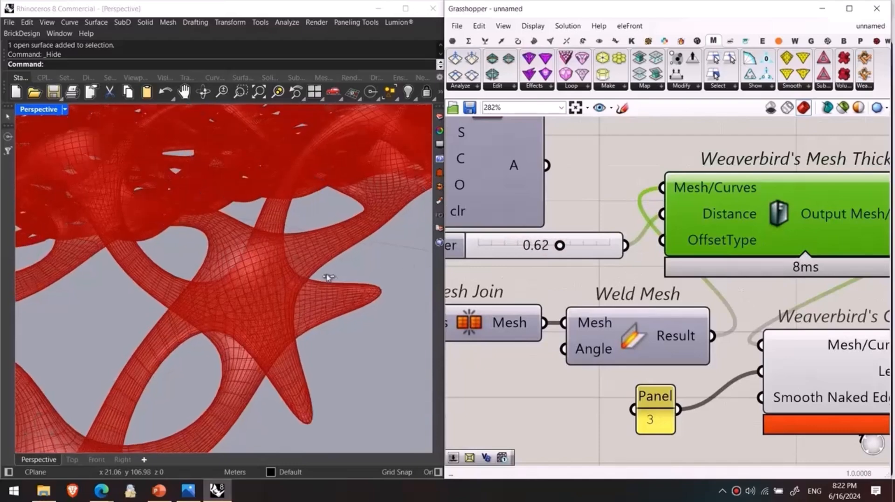
scroll(625, 327, "down", 1)
Step: Bake the Catmull-Clark Subdivision output and turn off Grasshopper's geometry preview
scroll(334, 303, "down", 10)
right_click_drag(333, 304, 257, 337)
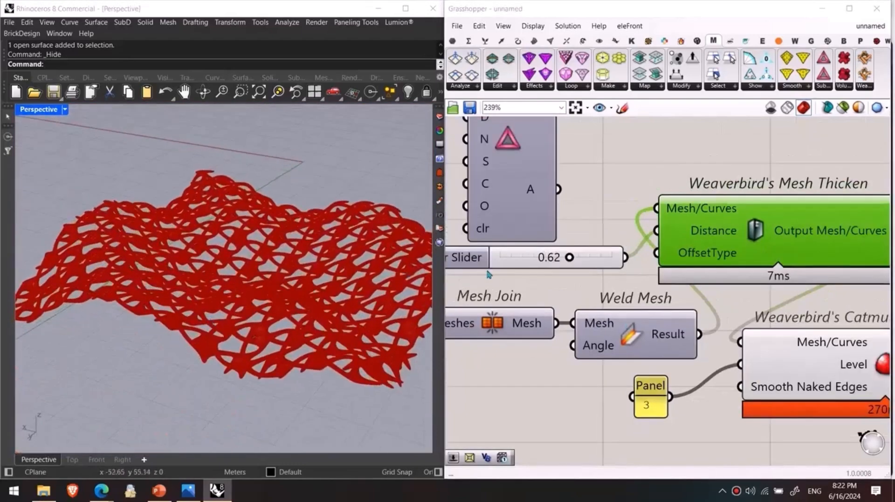
right_click_drag(514, 288, 629, 302)
scroll(629, 302, "down", 2)
scroll(629, 302, "down", 2)
right_click_drag(840, 348, 719, 315)
left_click(748, 311)
middle_click(749, 310)
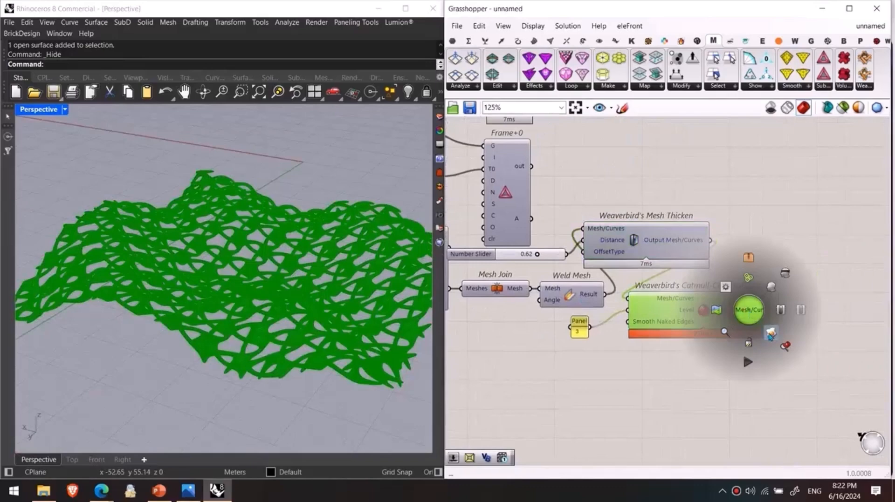
left_click(771, 108)
Step: Switch to a full-size Rhino window, apply an environment map to the baked mesh and set the viewport to Rendered display
left_click(822, 8)
left_click(406, 8)
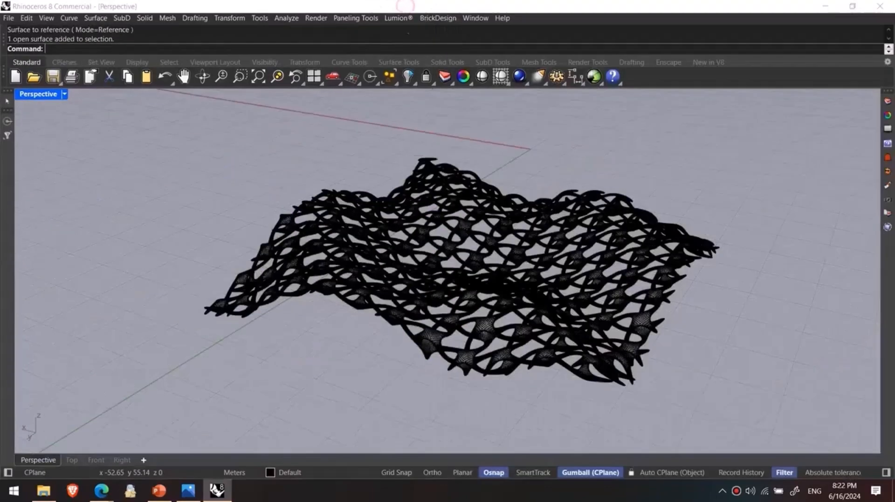
right_click_drag(438, 248, 413, 252)
key("Return")
left_click(412, 248)
key("Return")
key("ctrl+alt+r")
Step: Examine the rendered woven mesh with its reflective environment map up close and from several angles
right_click_drag(325, 336, 283, 332)
scroll(370, 312, "up", 5)
right_click_drag(369, 313, 291, 301)
left_click_drag(96, 230, 70, 303)
right_click_drag(326, 321, 540, 269)
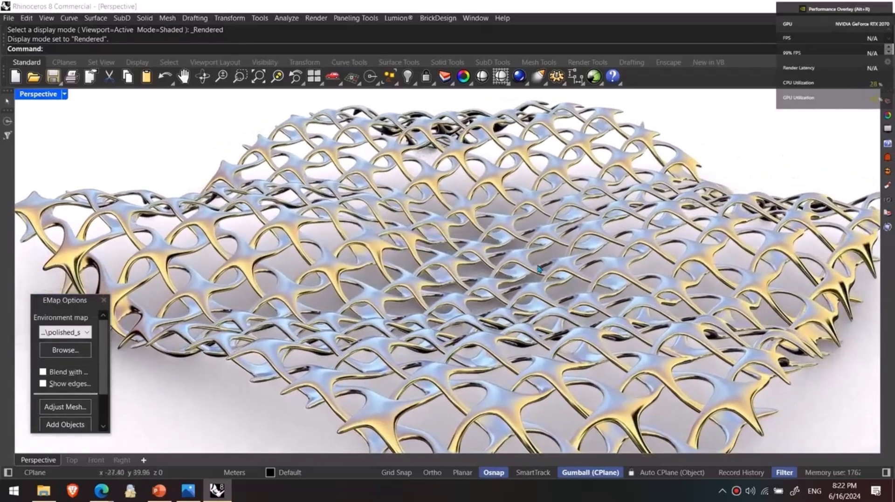
right_click_drag(547, 275, 428, 246)
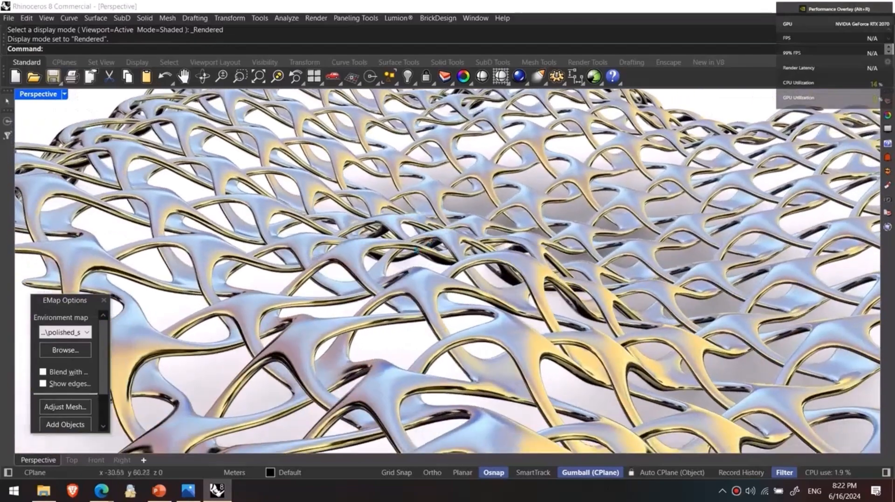
scroll(428, 246, "down", 10)
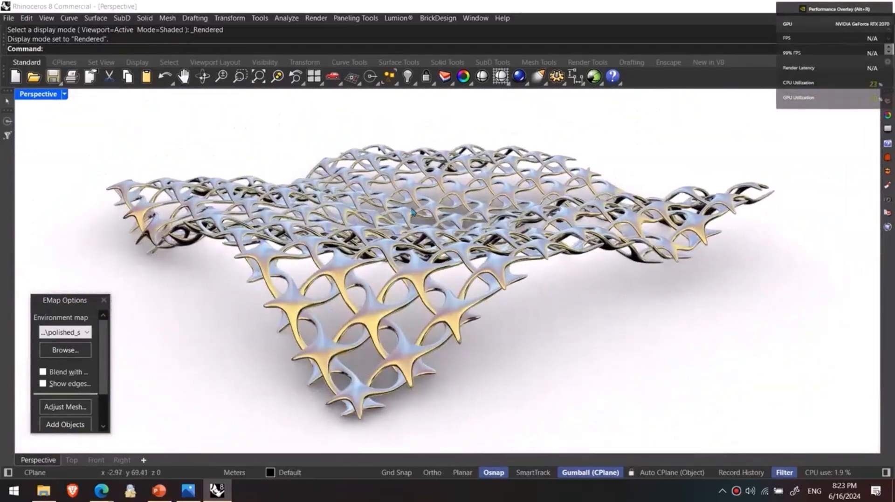
right_click_drag(363, 224, 578, 213)
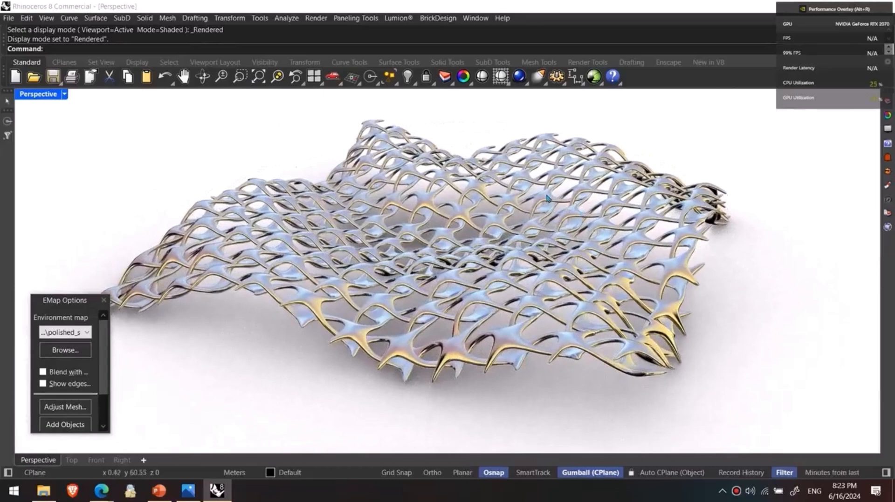
key("alt+r")
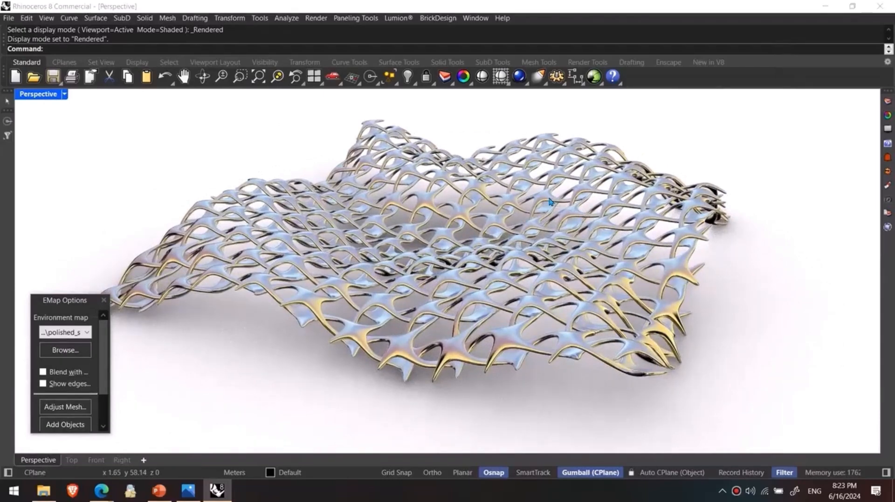
right_click_drag(523, 207, 508, 209)
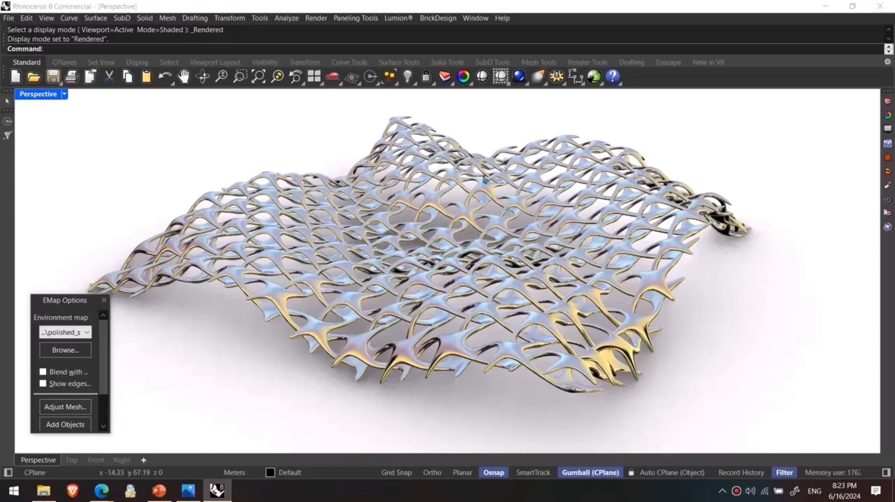
right_click_drag(501, 195, 303, 164)
right_click_drag(559, 109, 546, 306)
Step: Bring Grasshopper back beside Rhino, close the EMap options and return the viewport to Shaded display
left_click(594, 76)
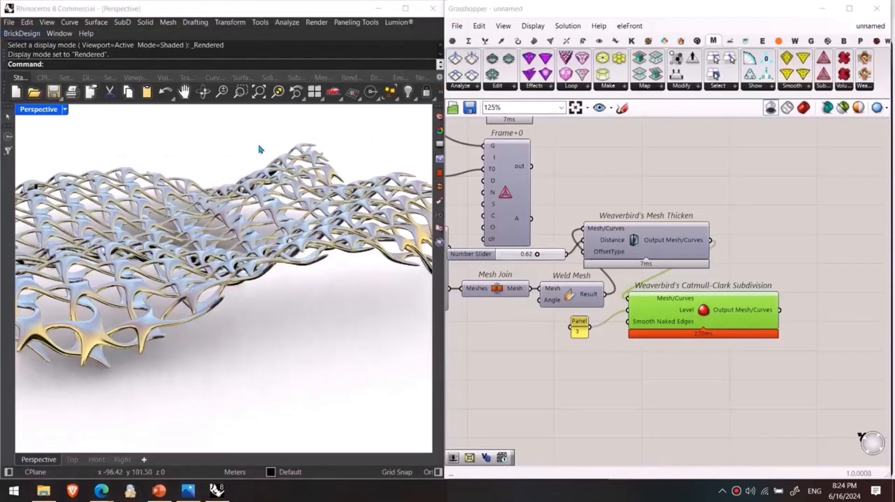
left_click(306, 244)
scroll(401, 305, "down", 5)
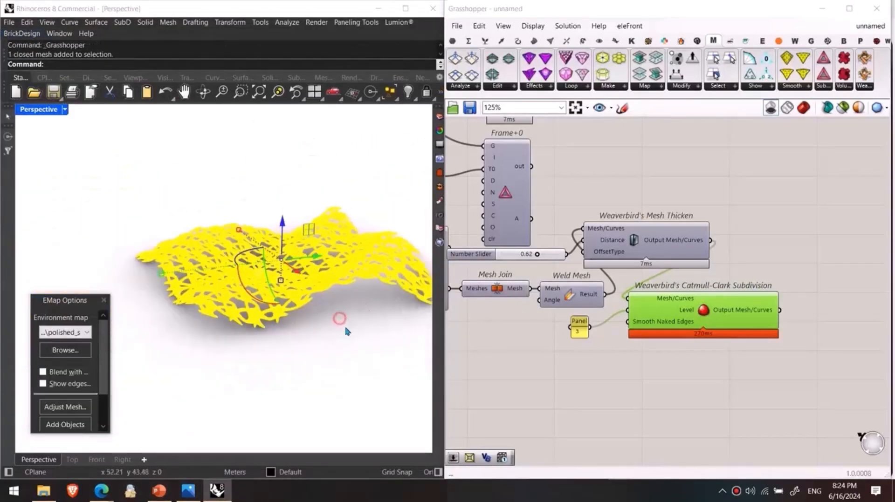
right_click_drag(341, 319, 342, 342)
left_click(342, 341)
left_click(104, 301)
key("ctrl+alt+s")
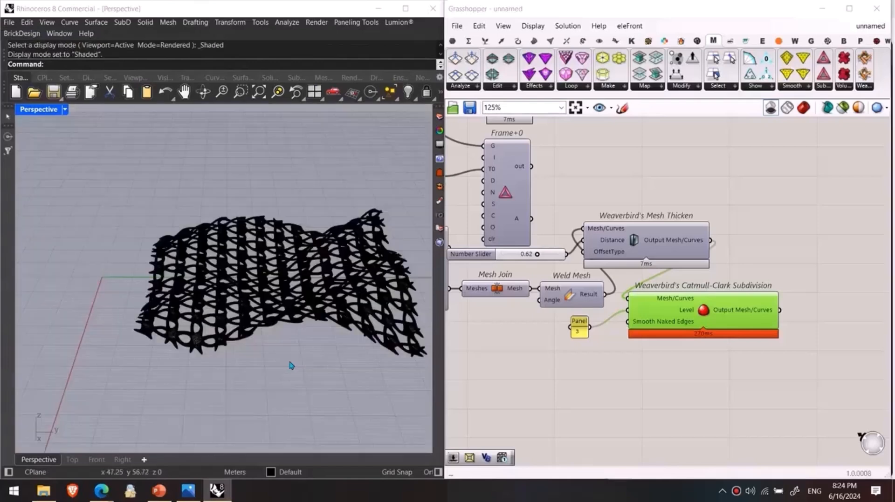
Step: Delete the baked woven mesh from the Rhino model
right_click_drag(296, 363, 330, 349)
left_click(196, 271)
key("Delete")
Step: Move the Catmull-Clark Subdivision component and its Level panel farther from Mesh Thicken to tidy the definition
right_click_drag(605, 326, 632, 329)
left_click_drag(713, 320, 835, 265)
left_click(779, 336)
left_click_drag(607, 336, 723, 319)
scroll(699, 338, "down", 3)
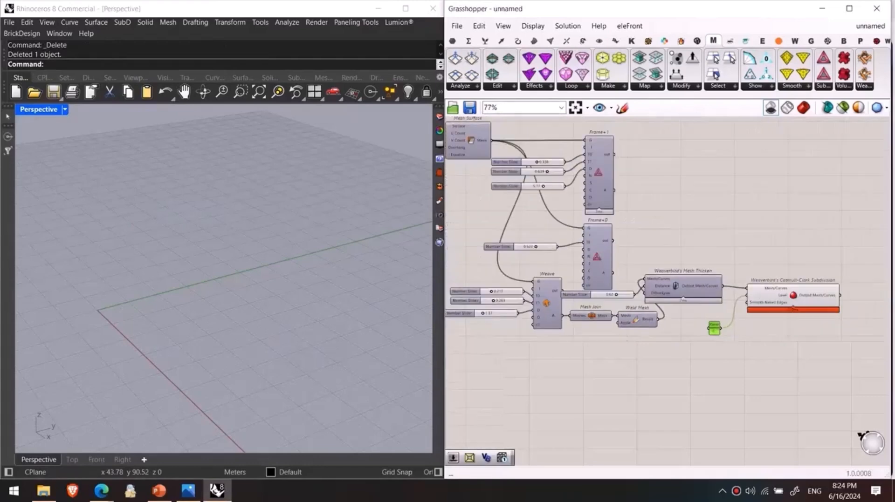
Step: Place a Mesh+ Net component near Frame+1 and review its T0 to T4 and D inputs
right_click_drag(633, 221, 643, 226)
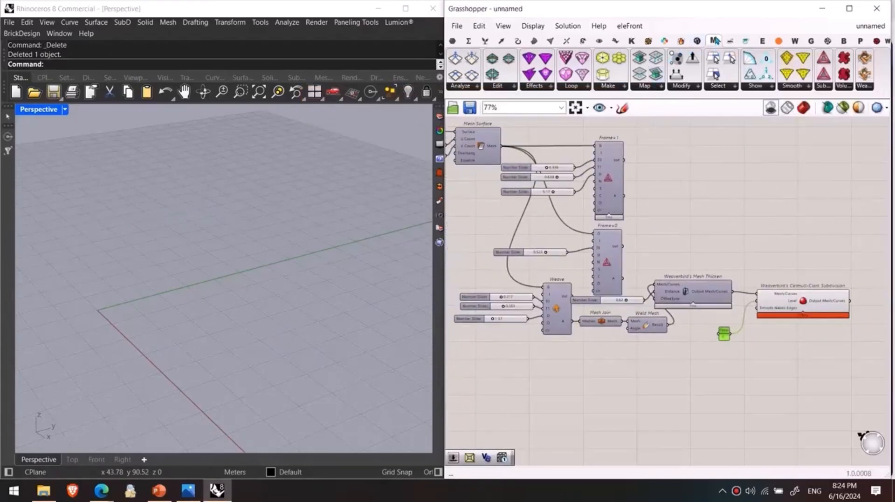
left_click(858, 90)
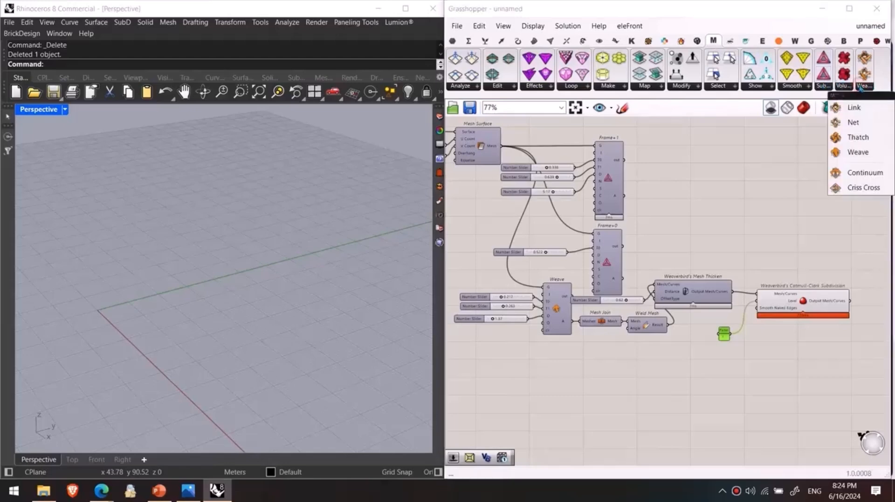
left_click_drag(859, 137, 736, 175)
scroll(735, 175, "up", 5)
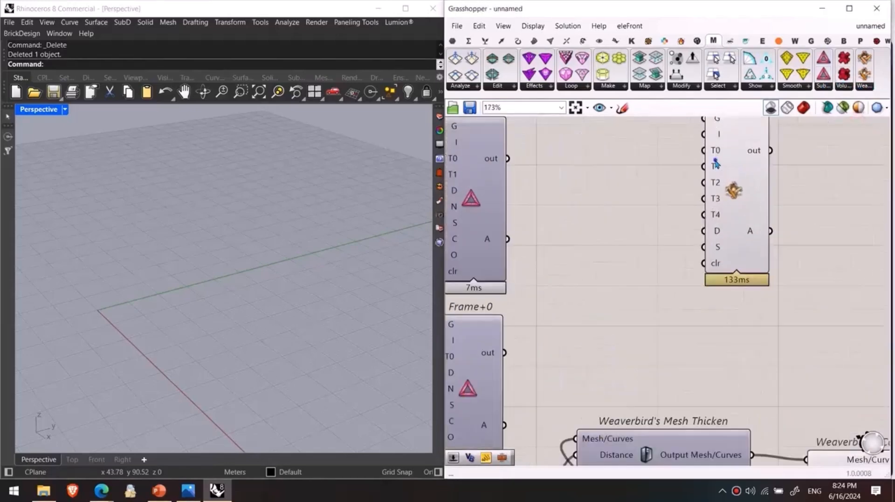
scroll(727, 175, "down", 3)
right_click_drag(724, 174, 817, 195)
right_click_drag(534, 176, 628, 178)
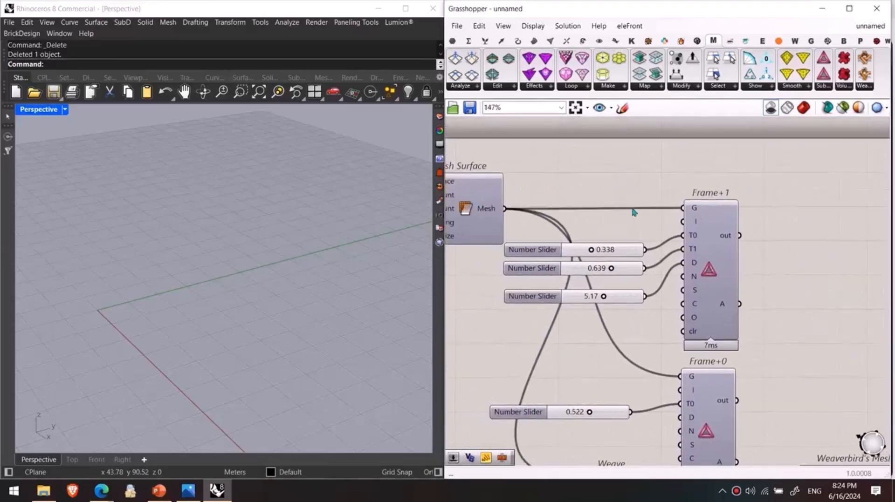
scroll(545, 201, "down", 2)
scroll(786, 205, "up", 3)
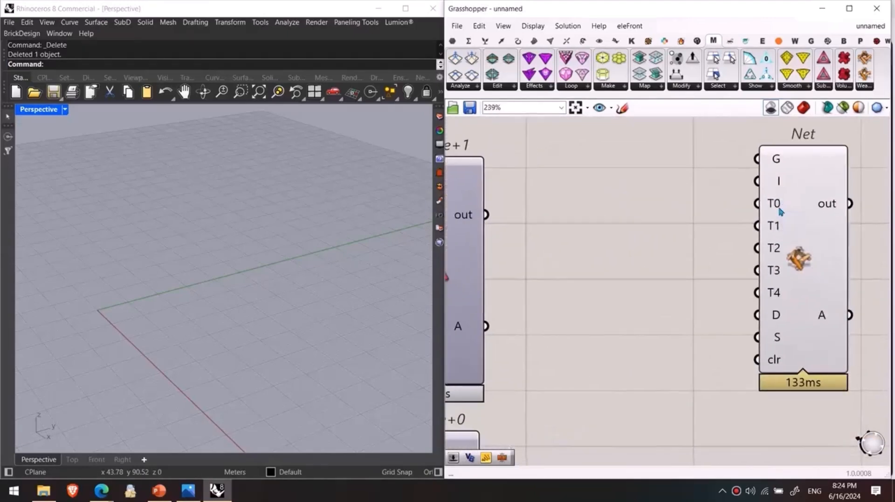
scroll(777, 198, "down", 1)
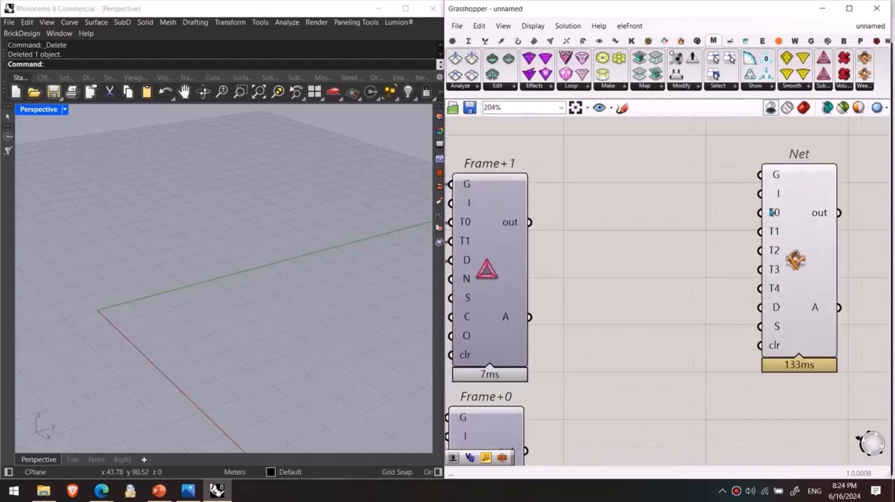
right_click_drag(775, 309, 781, 278)
mouse_move(781, 278)
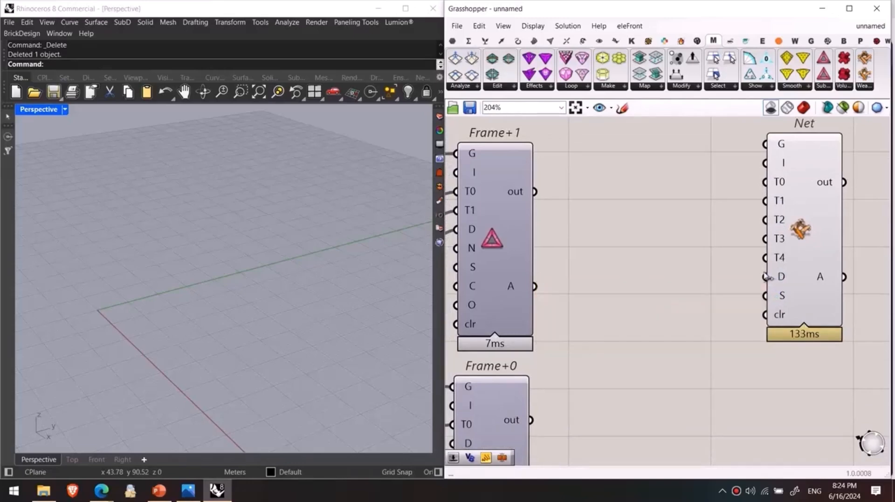
Step: Delete the Net component from the definition
scroll(737, 285, "down", 4)
left_click(745, 224)
key("Delete")
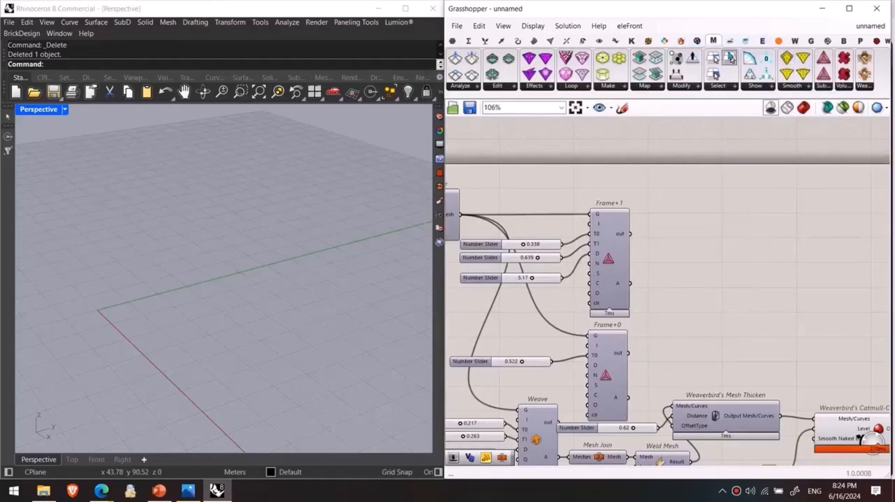
Step: Display the Weaverbird component set and enable the preview of the Mesh Surface component
left_click(794, 42)
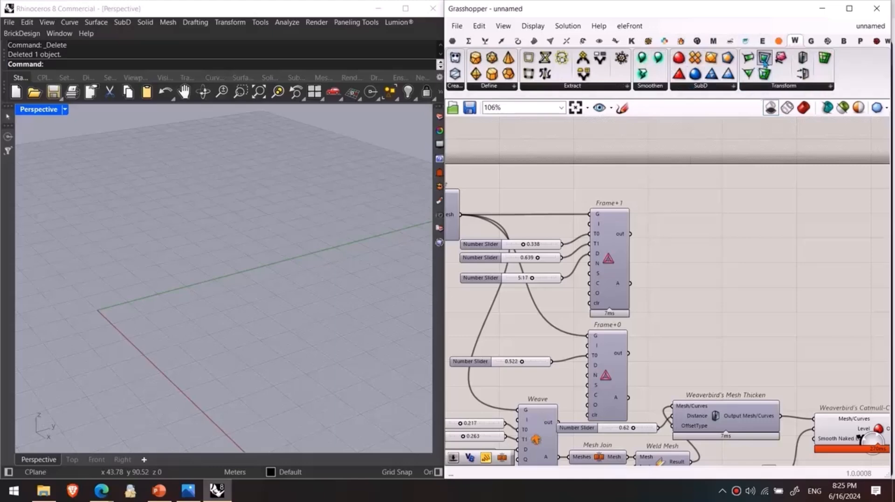
scroll(727, 234, "down", 4)
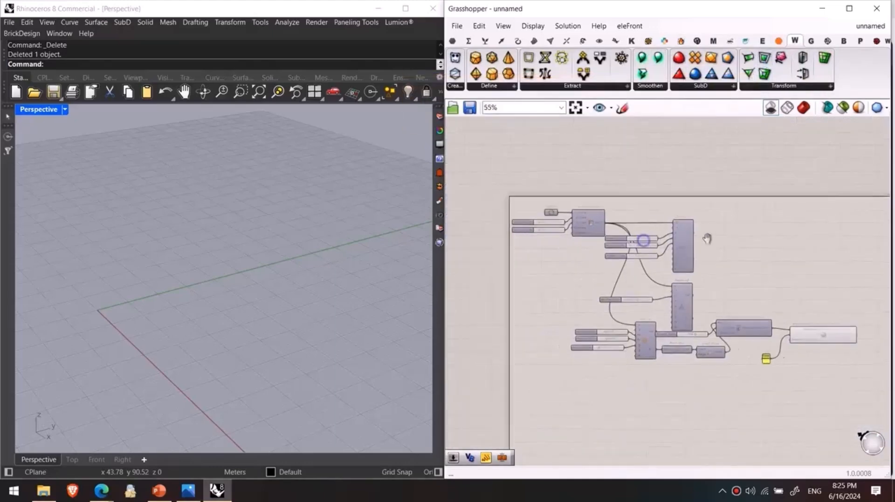
scroll(563, 220, "up", 3)
middle_click(592, 227)
left_click(612, 203)
scroll(285, 271, "down", 7)
right_click_drag(291, 281, 322, 296)
left_click(486, 304)
scroll(592, 229, "up", 2)
scroll(592, 226, "up", 1)
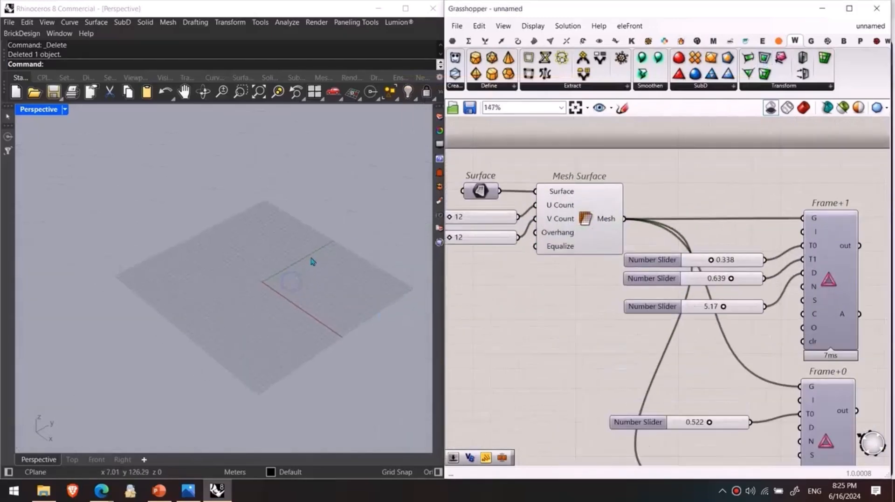
Step: Select Mesh Surface, turn Grasshopper's shaded preview back on and bring the mesh into view
scroll(310, 259, "down", 8)
left_click(587, 241)
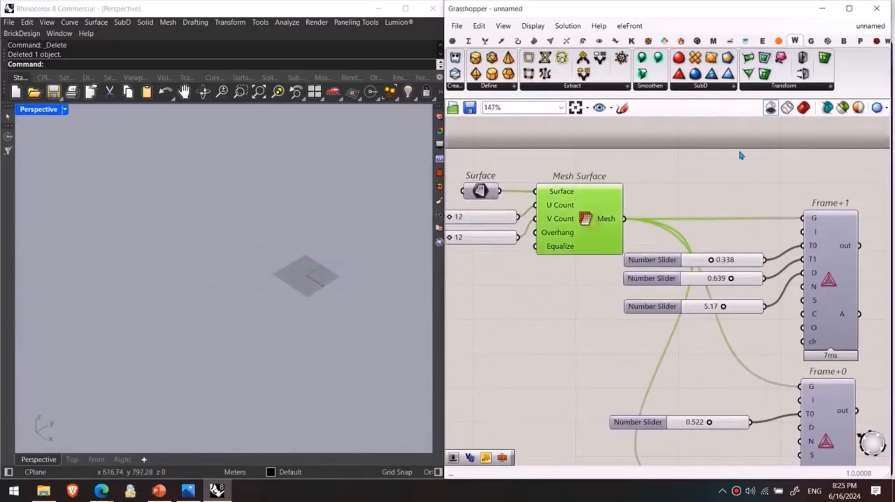
left_click(803, 108)
scroll(285, 280, "up", 5)
scroll(282, 239, "up", 3)
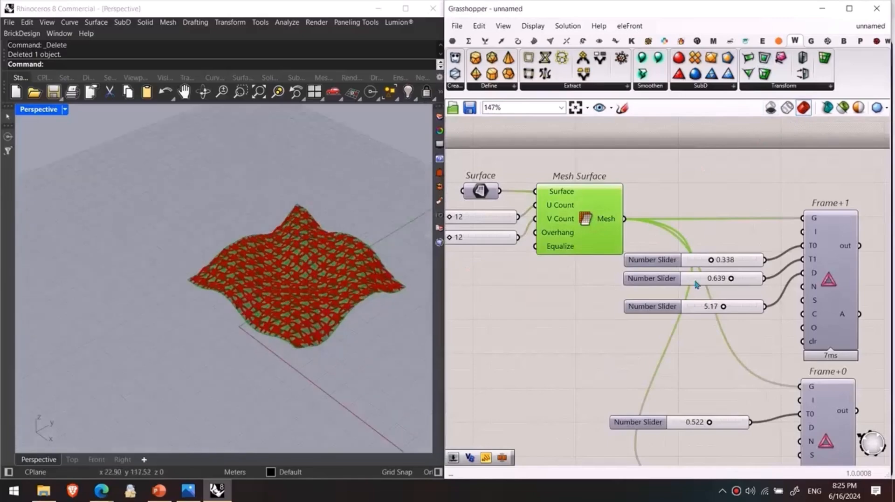
Step: Hide the previews of Weaverbird's Catmull-Clark Subdivision and Mesh Thicken so only the Mesh Surface geometry is displayed
scroll(872, 236, "down", 5)
left_click_drag(871, 236, 772, 392)
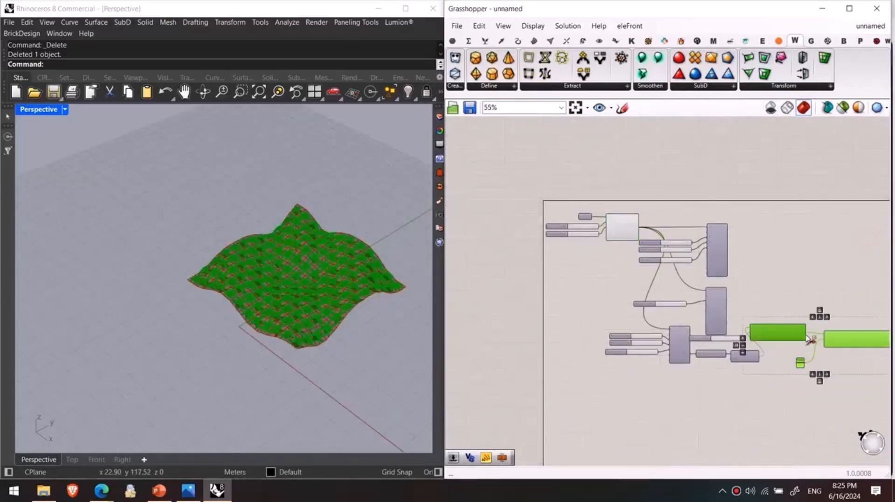
left_click(559, 281)
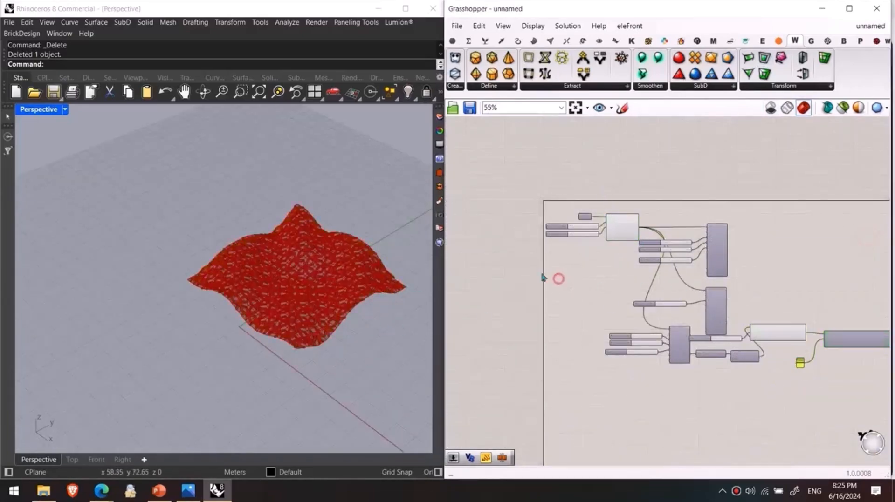
scroll(356, 285, "up", 8)
scroll(639, 294, "down", 2)
right_click_drag(639, 295, 519, 271)
left_click(636, 303)
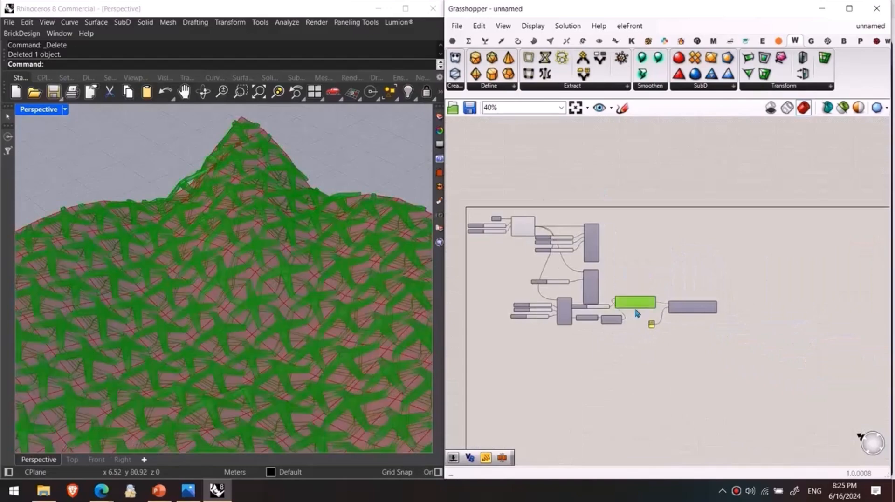
left_click(650, 264)
right_click_drag(749, 182, 772, 187)
mouse_move(315, 256)
right_mouse_down()
mouse_move(306, 253)
mouse_move(326, 259)
right_mouse_up()
right_click_drag(537, 285, 540, 252)
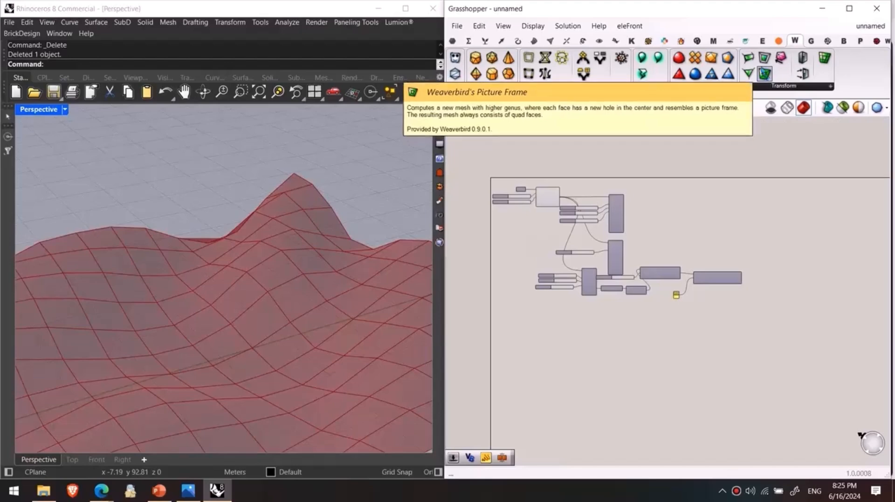
Step: Place Weaverbird's Picture Frame and Mesh Window components above Mesh Surface and feed both with its Mesh output
left_click_drag(764, 58, 579, 155)
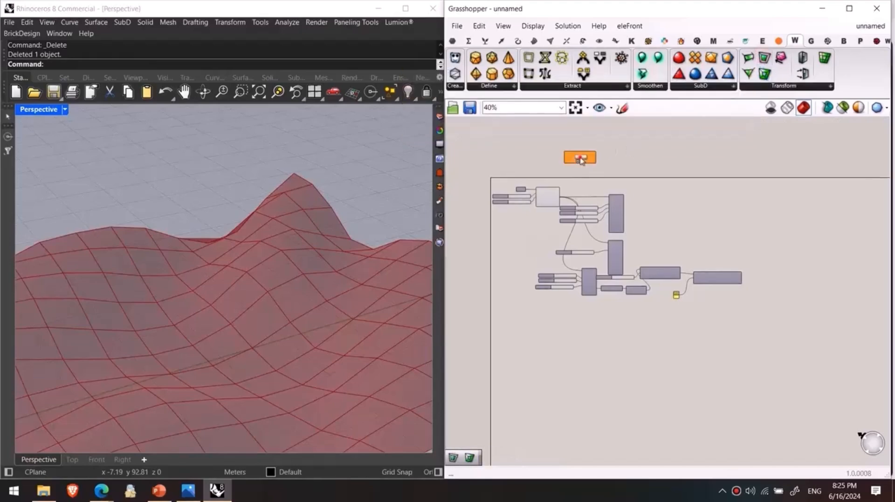
scroll(610, 254, "up", 4)
left_click_drag(538, 355, 617, 229)
right_click_drag(303, 320, 308, 282)
left_click_drag(749, 75, 667, 161)
right_click_drag(593, 264, 606, 312)
left_click_drag(551, 403, 612, 189)
left_click_drag(659, 206, 705, 208)
Step: Connect a new number slider to the Distance inputs of Picture Frame and Mesh Window, set it to 8.1, and hide the Mesh Surface preview
left_click(544, 228)
double_click(545, 231)
type("2.5")
key("Return")
left_click_drag(627, 227, 629, 293)
left_click_drag(557, 226, 603, 226)
left_click(503, 362)
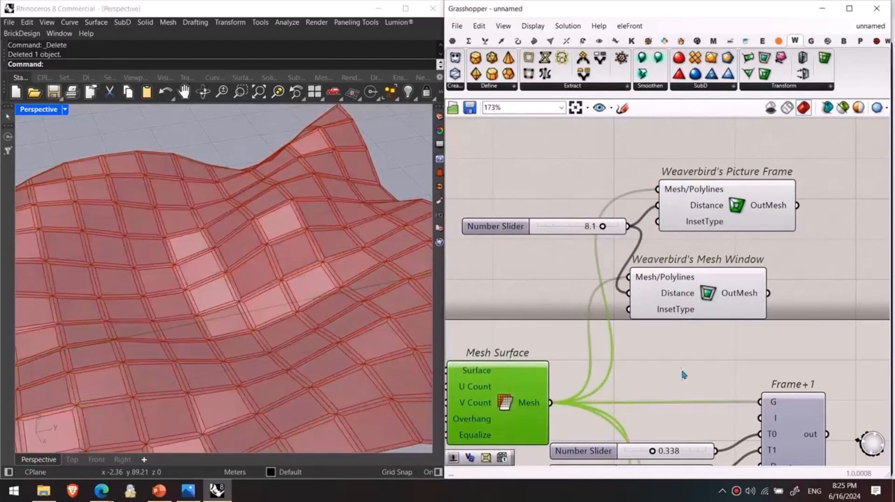
Step: Raise the Distance slider's maximum and set the slider to 18.7
scroll(681, 370, "down", 2)
double_click(557, 219)
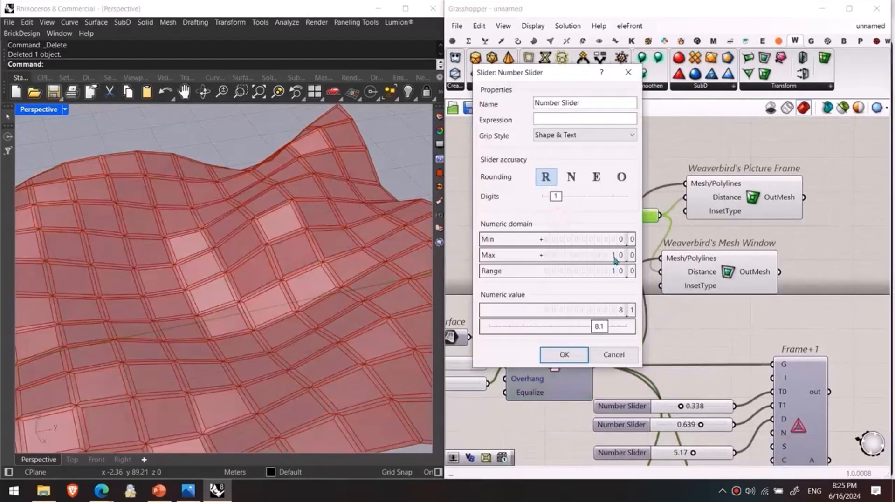
left_click(564, 351)
left_click_drag(601, 216, 625, 216)
right_click_drag(368, 282, 204, 299)
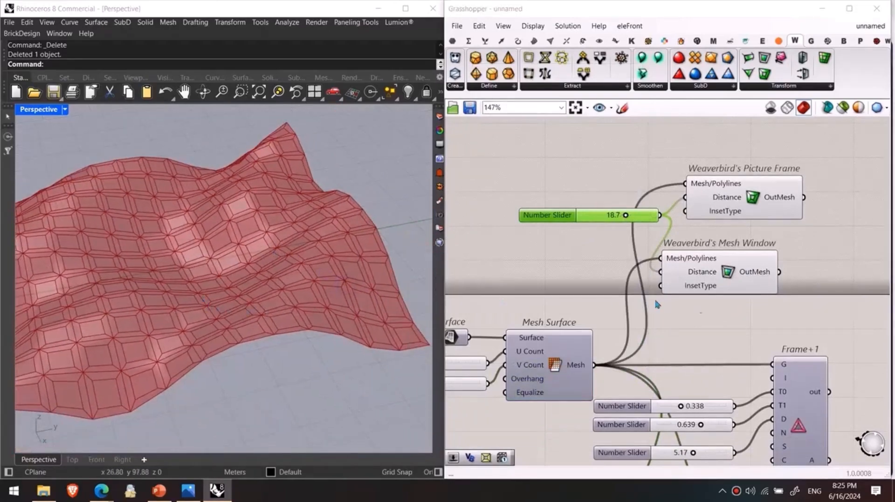
Step: Examine the Picture Frame result on the surface and review the Mesh Thicken component applied to the Weave pattern
right_click_drag(613, 302, 599, 246)
left_click(715, 167)
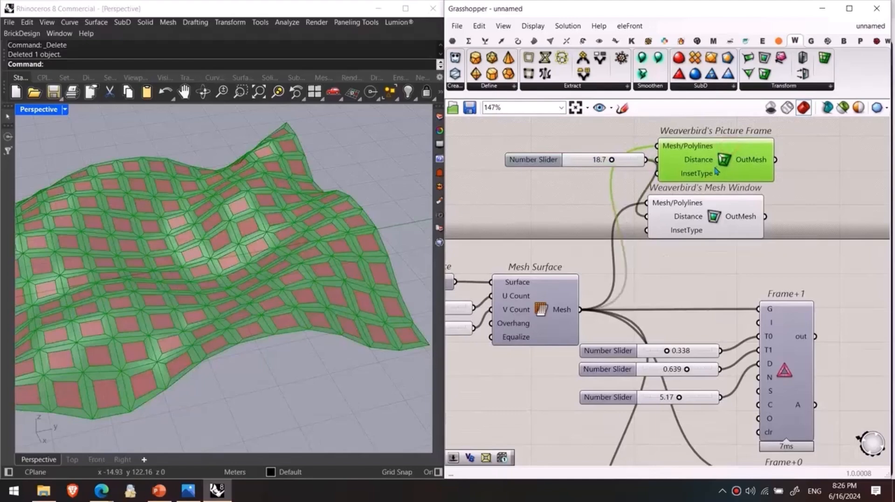
left_click(788, 224)
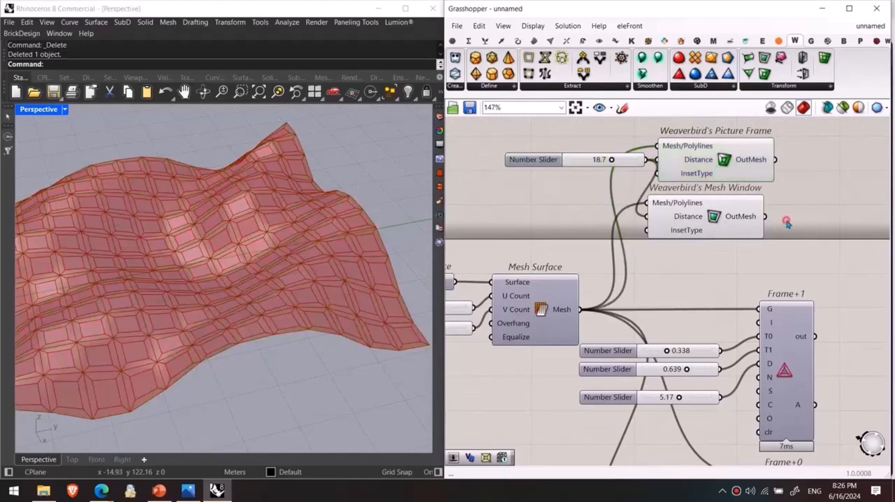
scroll(376, 265, "up", 5)
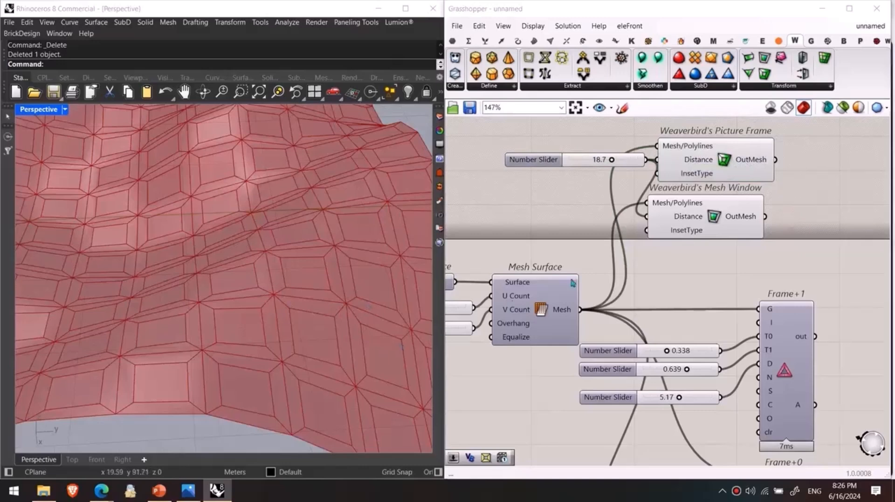
right_click_drag(514, 304, 452, 278)
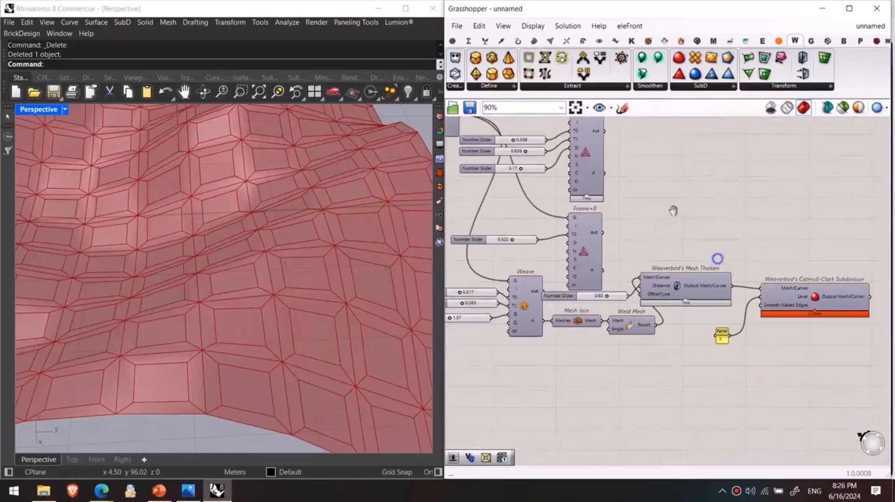
left_click(716, 275)
left_click_drag(689, 289, 682, 287)
left_click(652, 361)
Step: Create a new, empty Grasshopper document
left_click(457, 26)
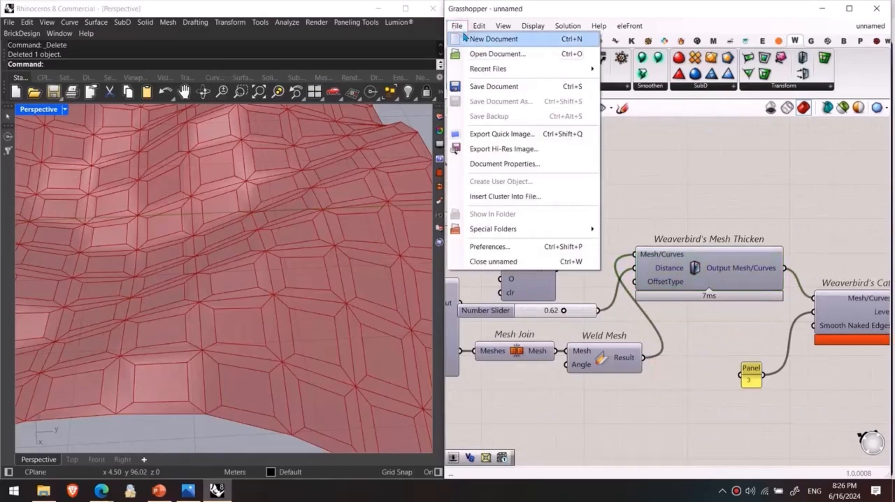
left_click(480, 38)
Step: Switch to PowerPoint, run the slide show through the Lunchbox and Parakeet plugin slides, and exit it at the Parakeet slide
left_click(159, 491)
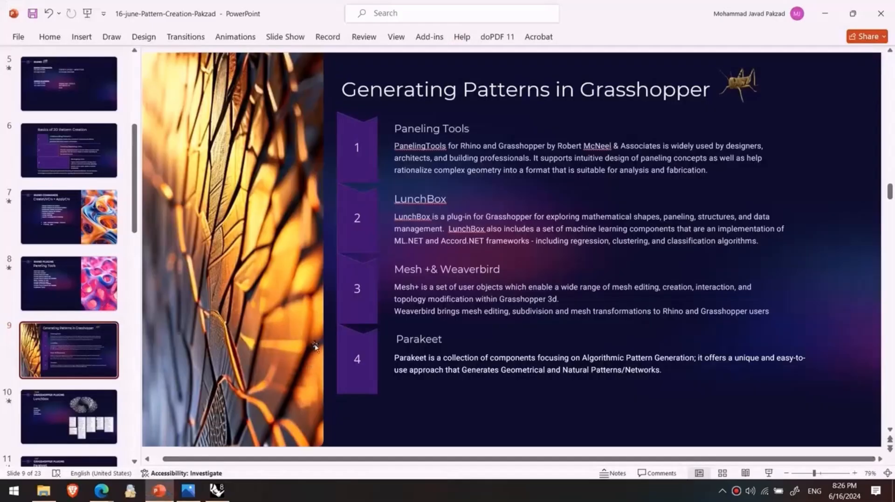
left_click(768, 473)
key("Right")
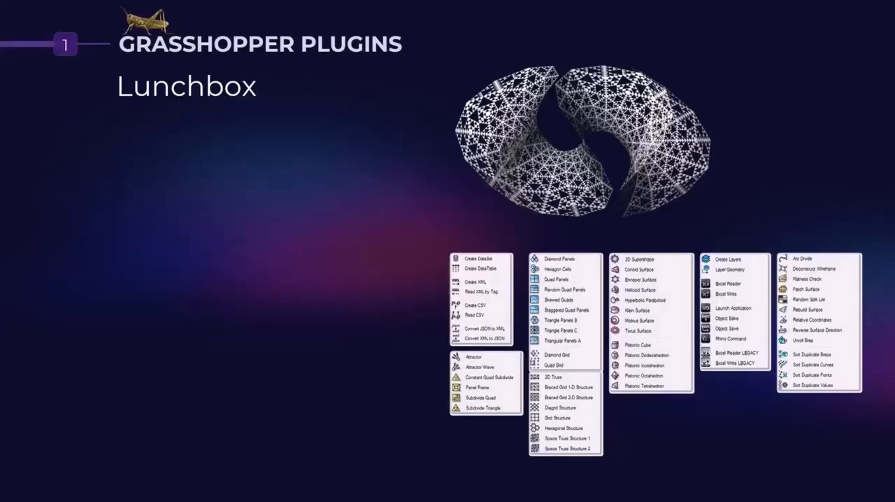
key("Right")
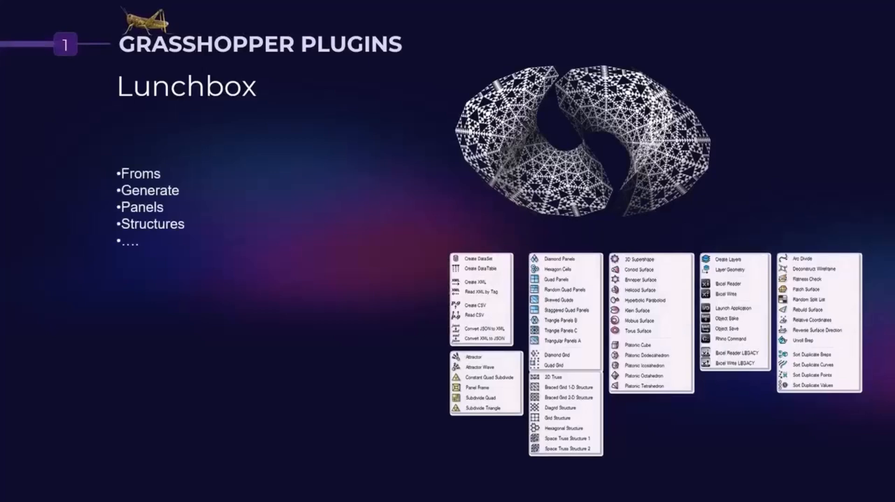
key("Right")
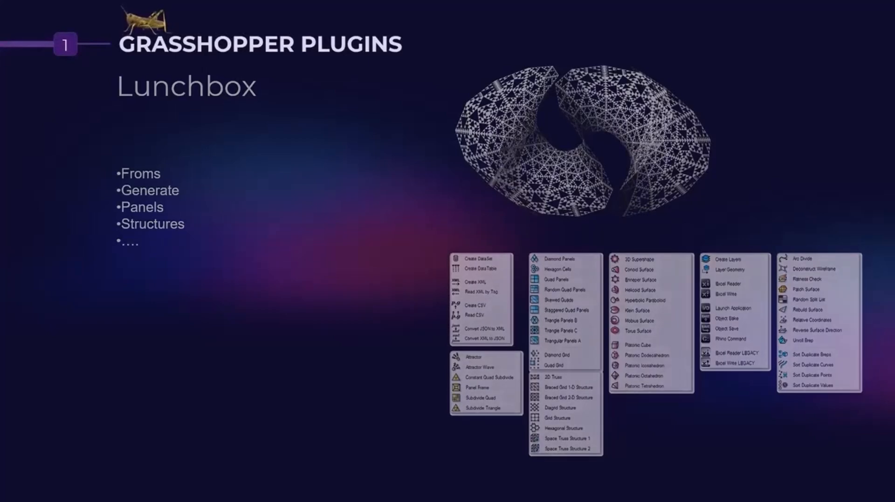
key("Right")
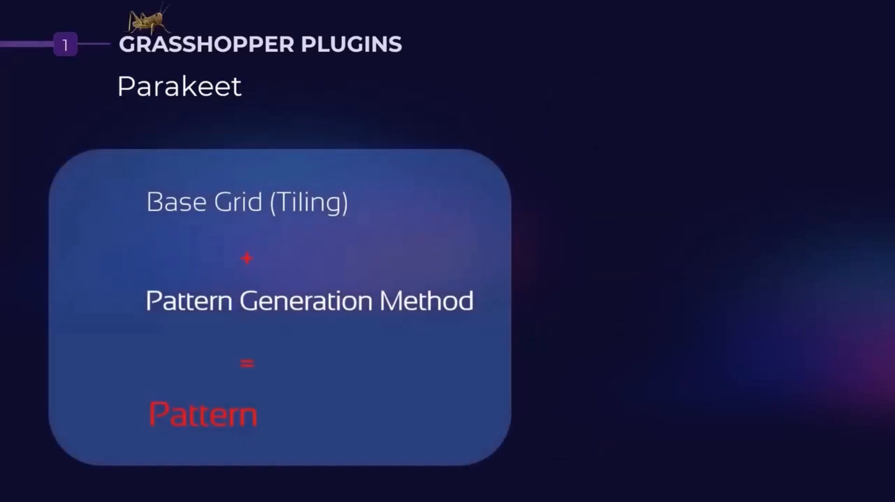
key("Right")
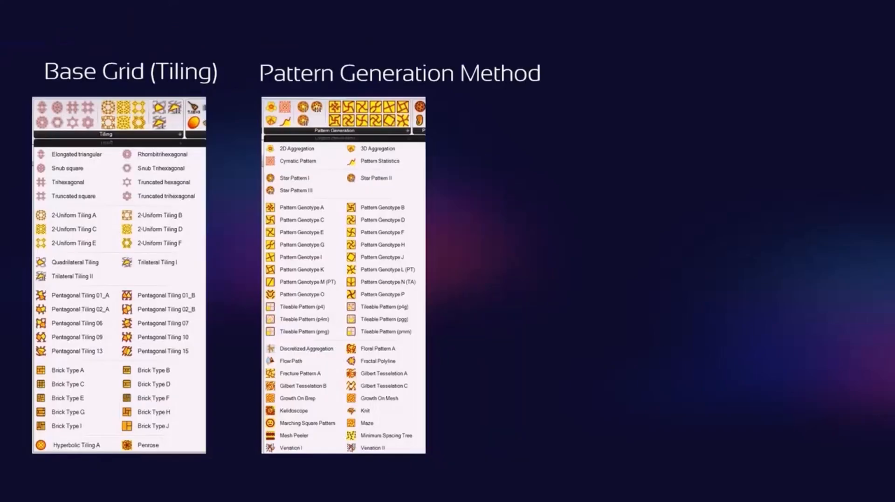
key("Left")
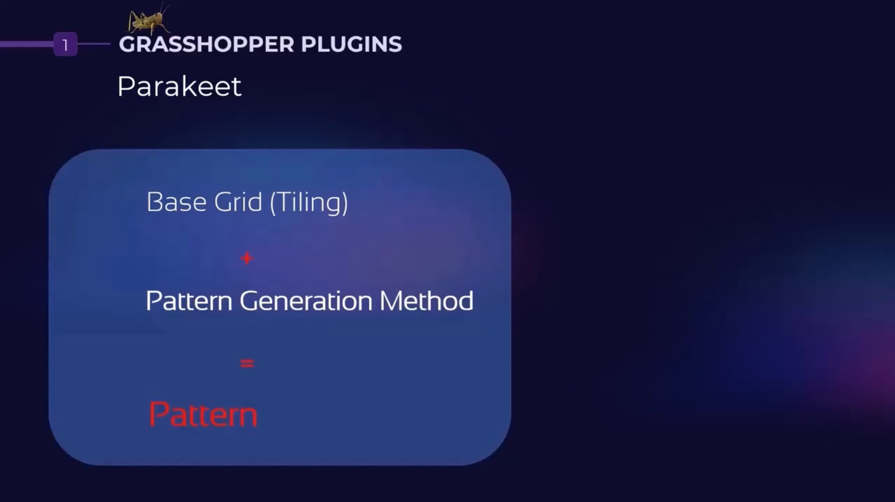
key("Escape")
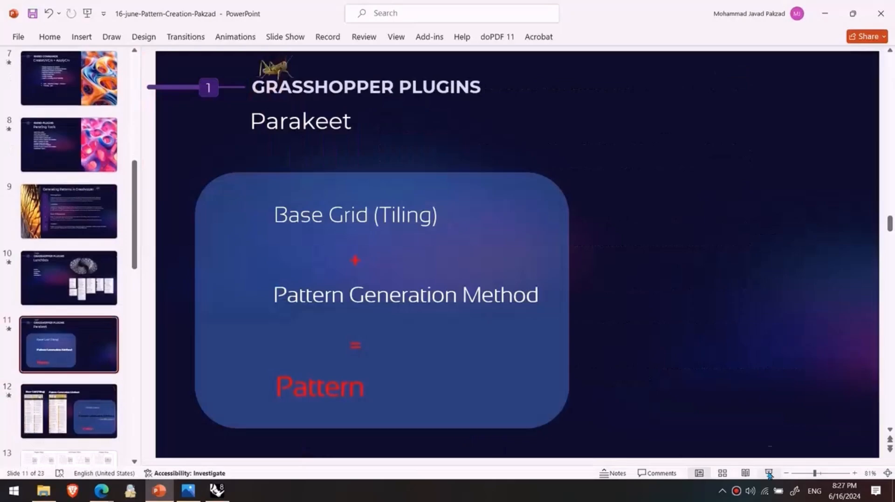
Step: Switch back to Grasshopper and review Parakeet's Tiling and Pattern Generation component lists
left_click(217, 491)
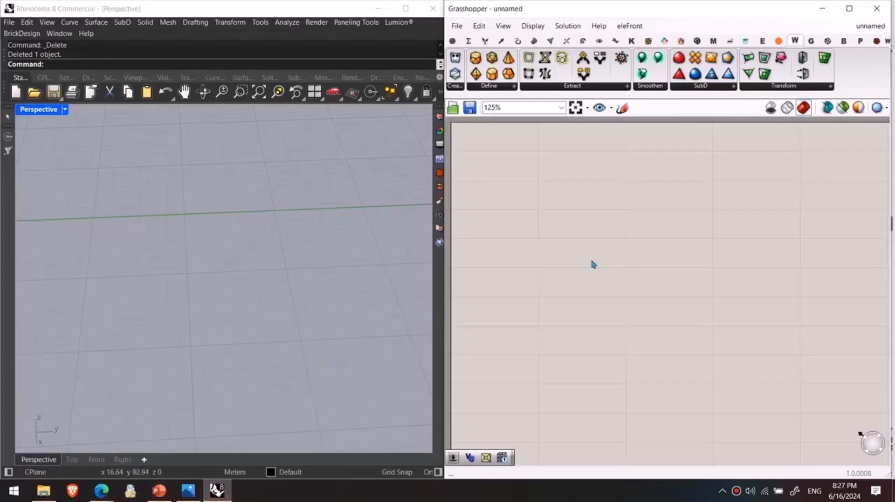
left_click(697, 41)
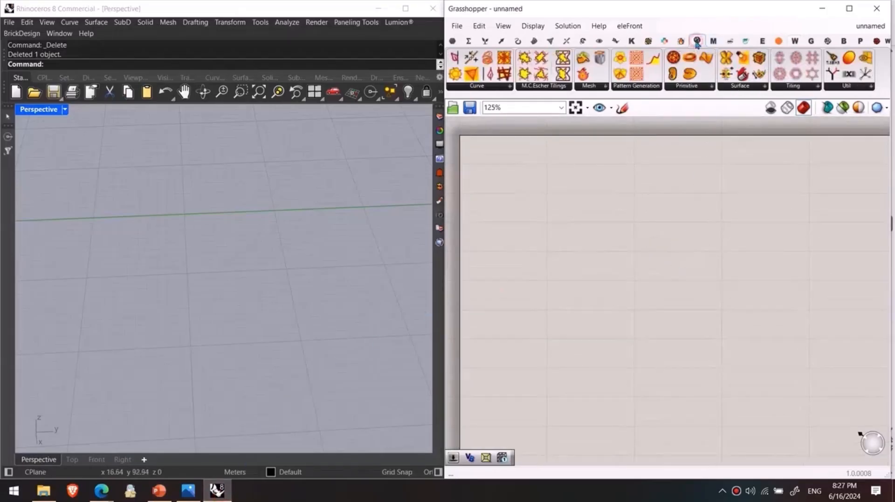
left_click(794, 86)
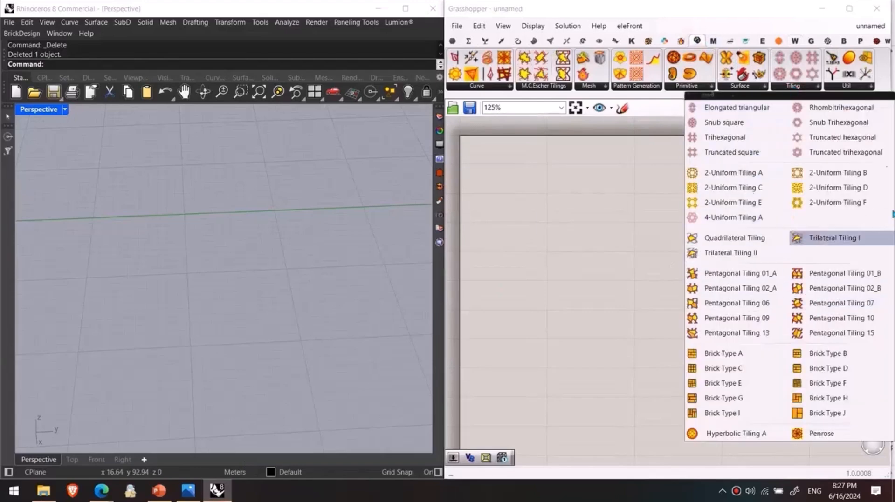
left_click(649, 88)
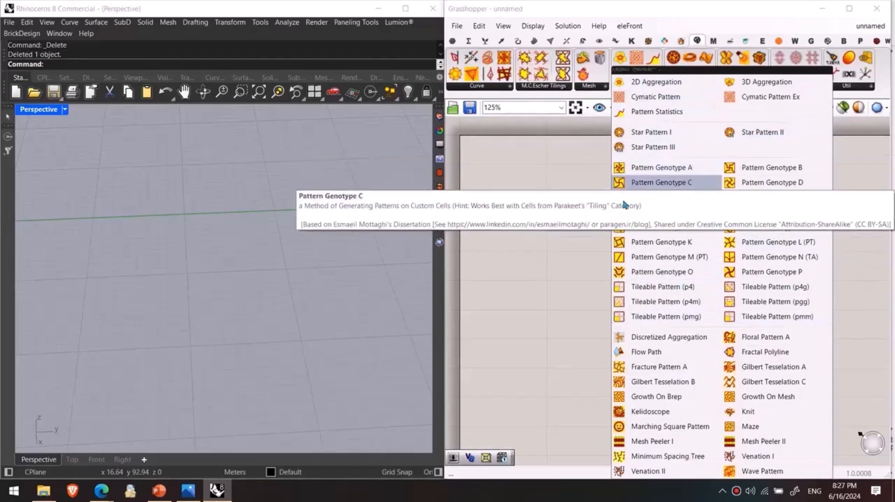
left_click(542, 206)
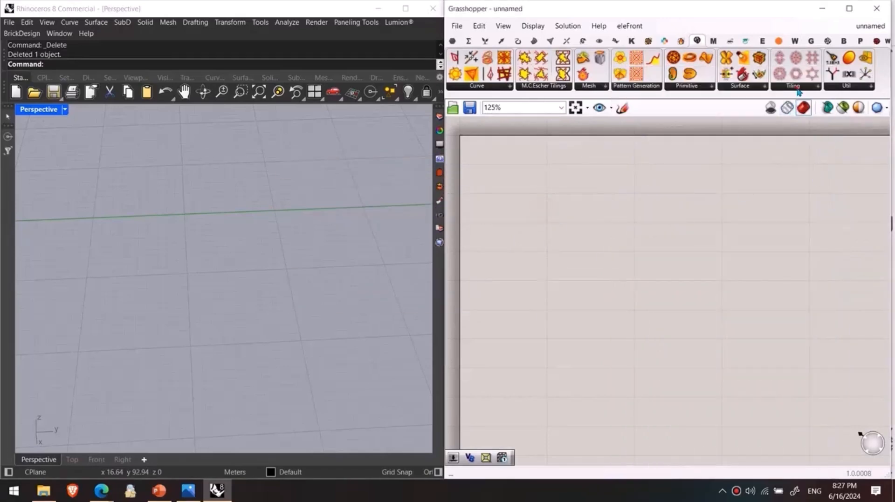
Step: Place Parakeet's Truncated hexagonal tiling component on the canvas and show its grid in the Top view
left_click(799, 92)
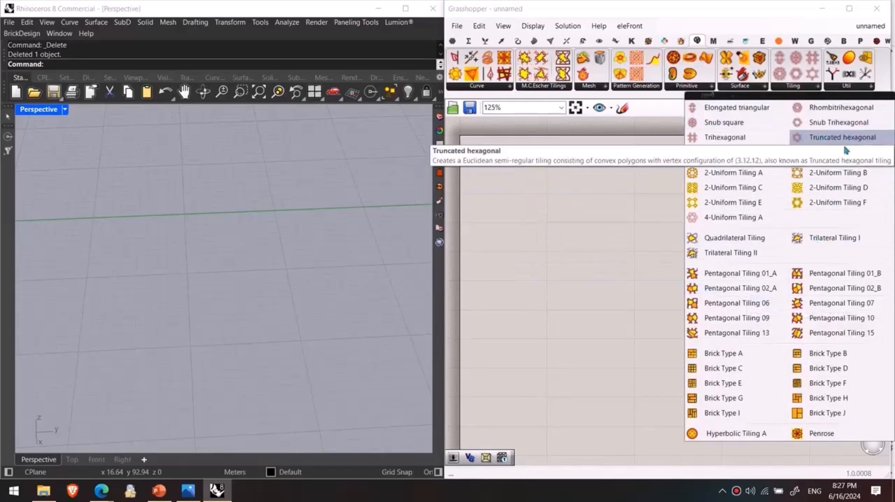
left_click(816, 142)
left_click(647, 215)
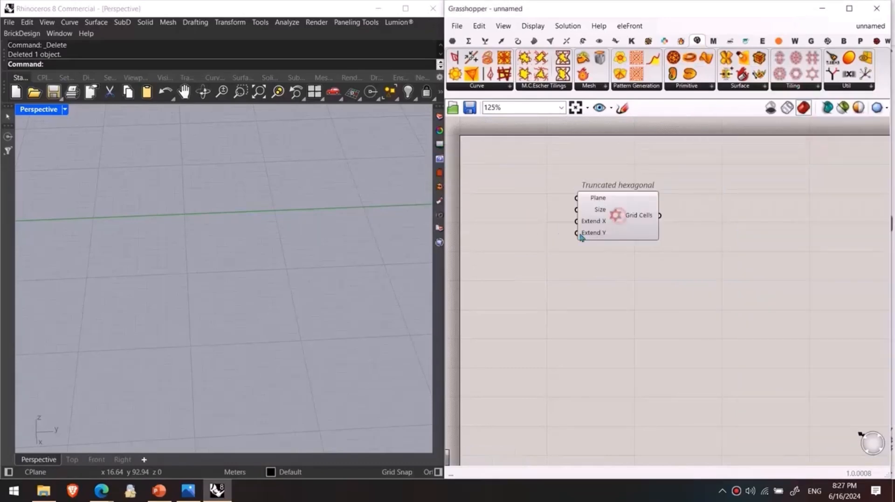
left_click(71, 459)
right_click_drag(180, 266, 228, 221)
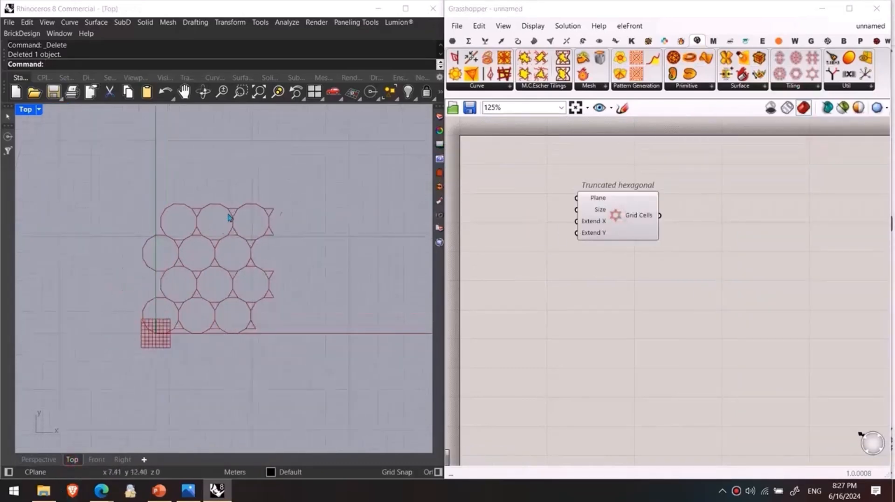
scroll(229, 218, "up", 4)
Step: Add a decimal number slider, connect it to the Size input of Truncated hexagonal, and set it to 2.3
left_click_drag(618, 219, 684, 248)
scroll(638, 274, "up", 3)
left_click(577, 265)
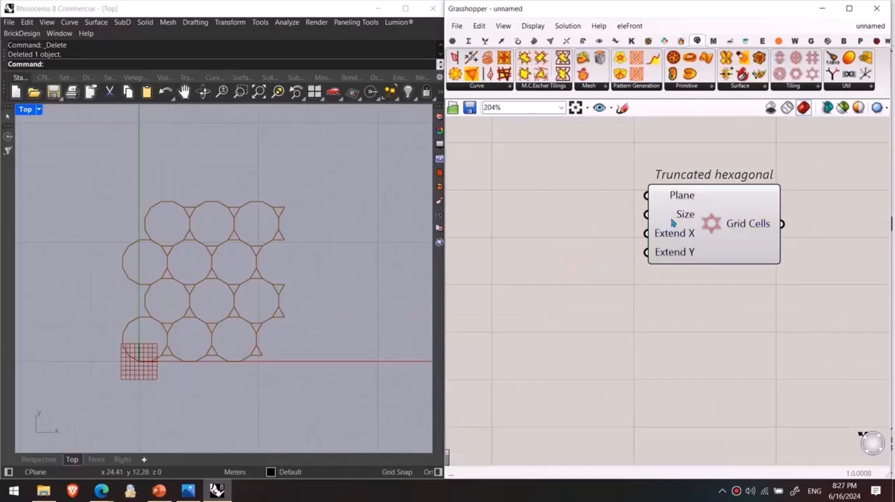
double_click(579, 226)
type("2")
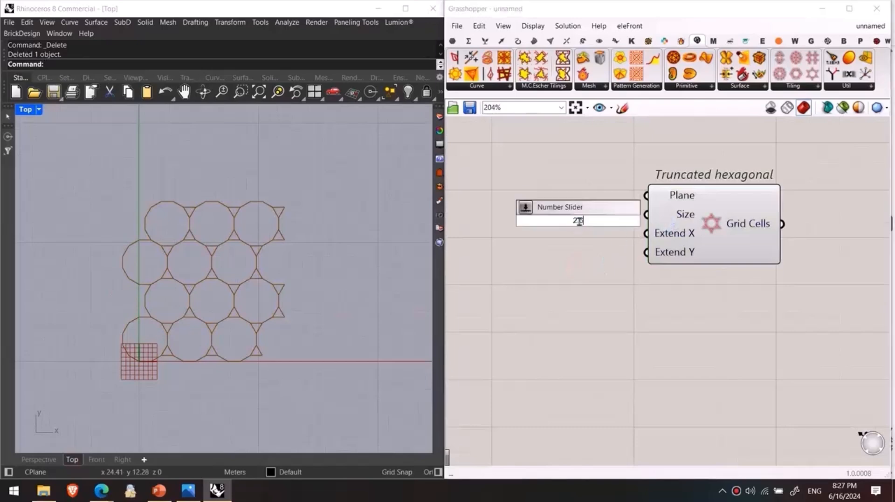
key("Return")
mouse_move(651, 226)
left_mouse_down()
mouse_move(589, 221)
mouse_move(652, 216)
left_mouse_up()
right_click_drag(602, 235, 612, 282)
scroll(335, 257, "down", 10)
left_click_drag(542, 267, 539, 265)
Step: Add an integer slider of 12, duplicate it, and connect the two sliders to the Extend X and Extend Y inputs
double_click(537, 309)
type("12")
key("Return")
left_click_drag(617, 313, 608, 296)
left_click_drag(594, 291, 591, 322, "alt")
left_click_drag(630, 292, 655, 280)
left_click_drag(627, 323, 654, 299)
Step: Set the Extend Y slider to 13 and the Extend X slider to 44, and highlight the resulting tiling
scroll(345, 241, "down", 2)
mouse_move(532, 322)
left_mouse_down()
mouse_move(549, 323)
mouse_move(532, 323)
left_mouse_up()
left_click_drag(534, 292, 566, 292)
scroll(329, 285, "down", 3)
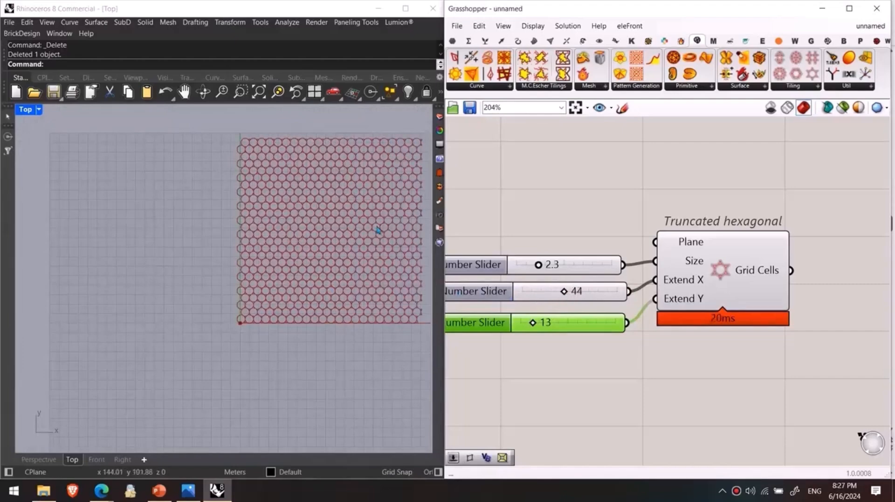
scroll(347, 183, "up", 4)
scroll(355, 168, "up", 2)
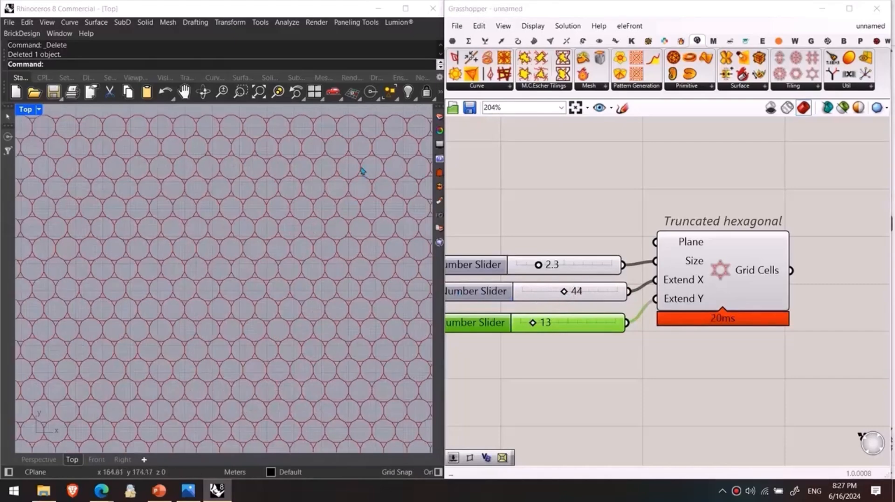
left_click(705, 299)
middle_click(761, 269)
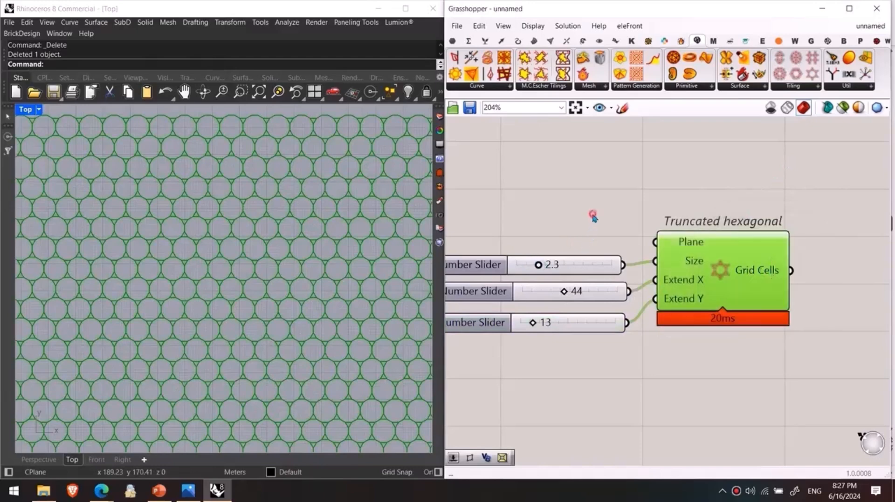
Step: Set the Extend X slider of the Truncated hexagonal tiling to 12 and the Size slider to 2.0
left_click(536, 292)
double_click(536, 293)
type("12")
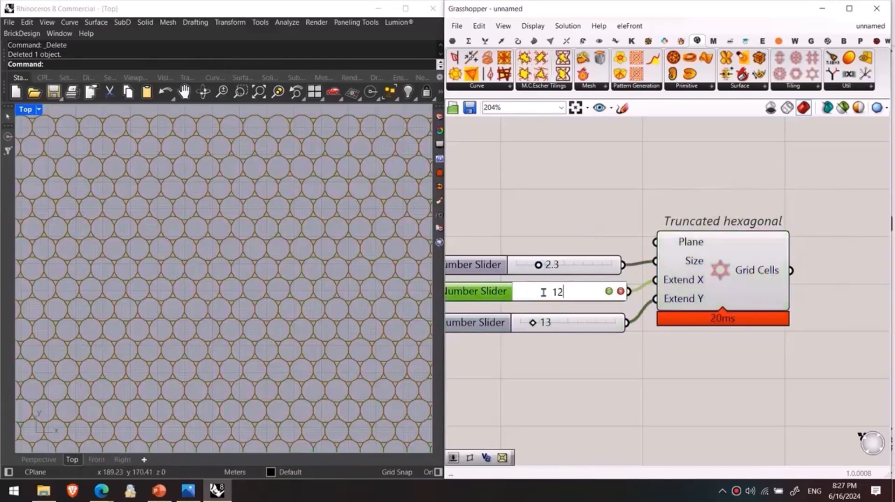
key("Return")
left_click(589, 263)
double_click(592, 262)
type("2")
key("Return")
Step: Reduce the Extend Y slider of the Truncated hexagonal tiling to 4
left_click(559, 321)
double_click(556, 323)
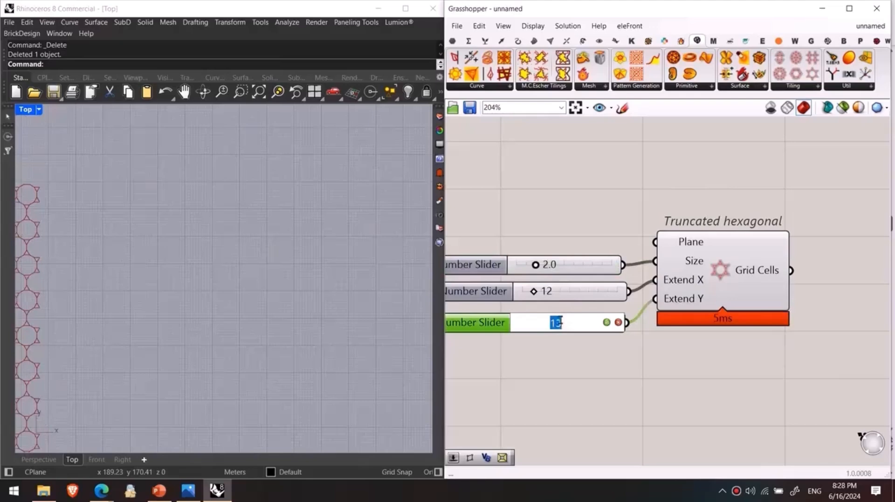
key("Return")
scroll(126, 311, "down", 8)
scroll(218, 309, "up", 2)
right_click_drag(96, 374, 253, 260)
scroll(253, 260, "up", 2)
scroll(479, 308, "up", 1)
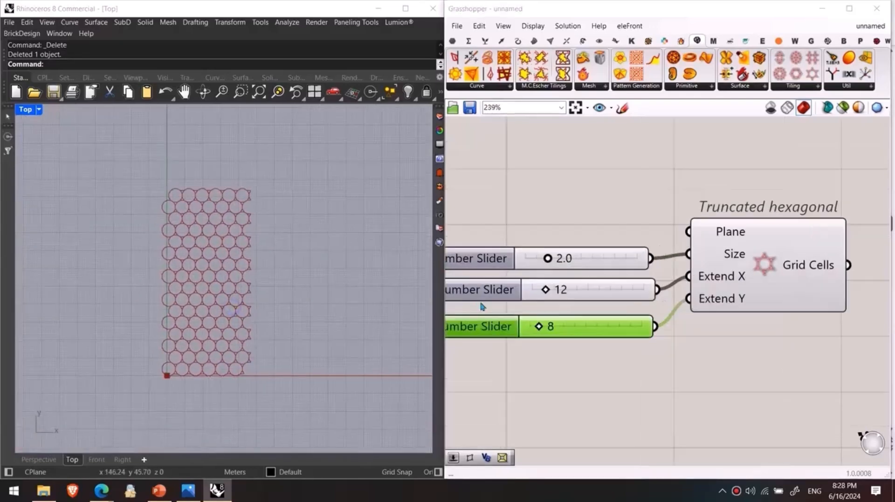
scroll(536, 329, "up", 3)
left_click_drag(537, 328, 526, 340)
left_click(638, 394)
Step: Try Parakeet's Star Pattern I with the tiling's Grid Cells as its Base Grid, and delete the component
left_click(793, 86)
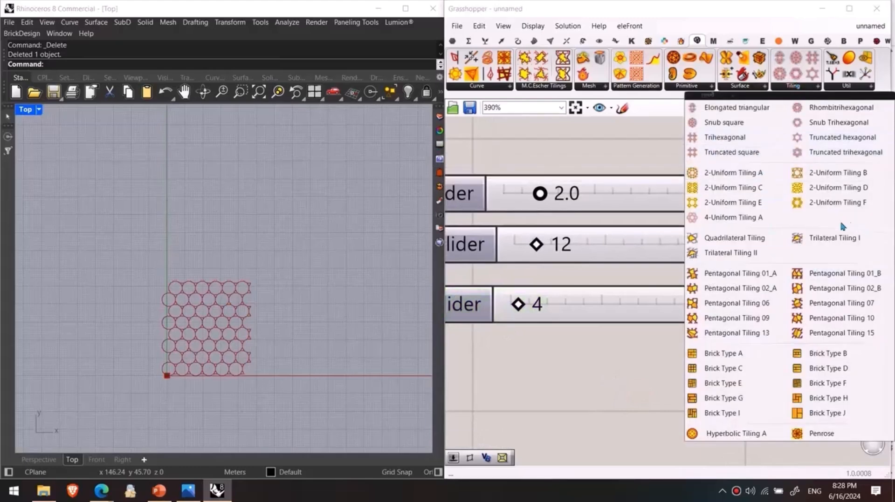
left_click(608, 357)
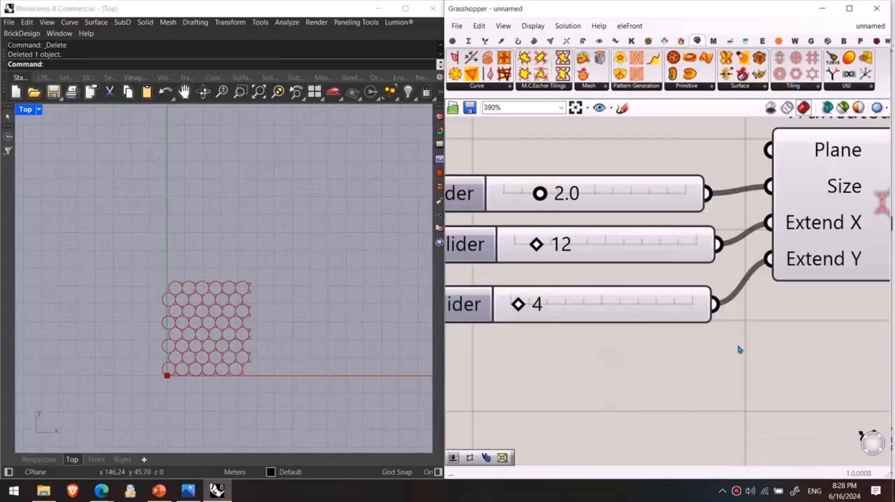
right_click_drag(793, 175, 646, 175)
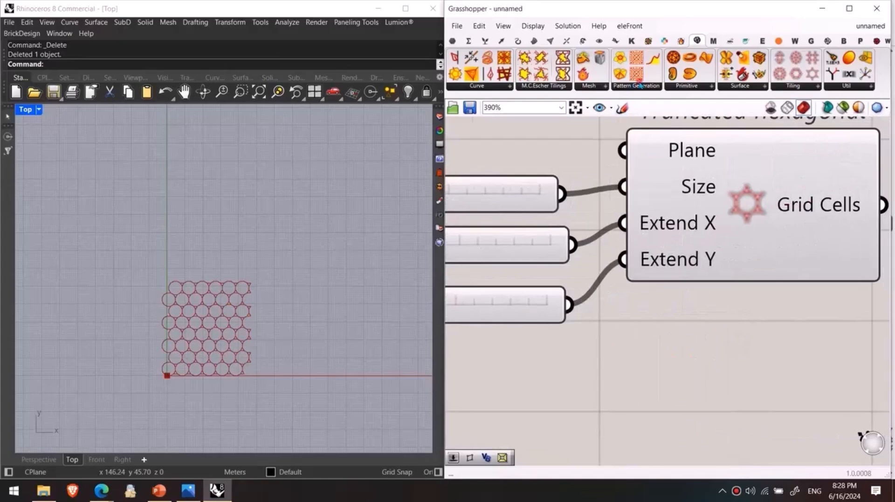
left_click(640, 87)
left_click_drag(648, 133, 802, 341)
right_click_drag(807, 354, 580, 264)
scroll(579, 264, "down", 3)
left_click_drag(580, 263, 742, 273)
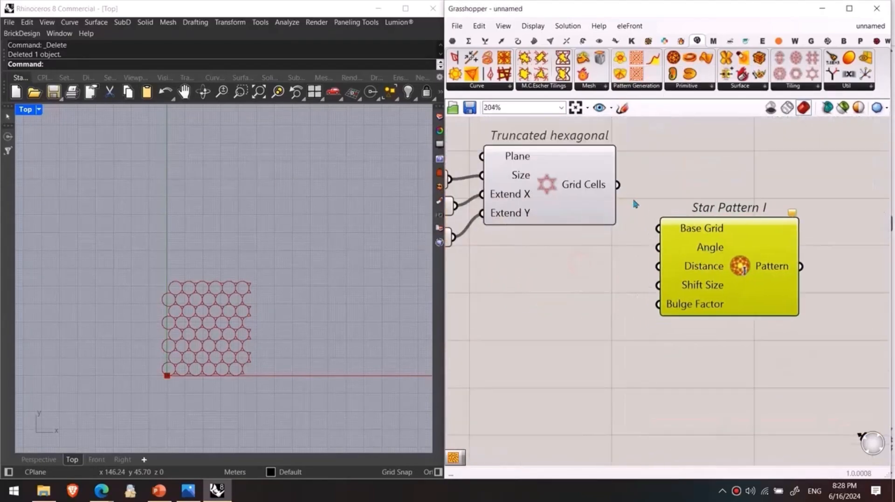
scroll(622, 186, "up", 2)
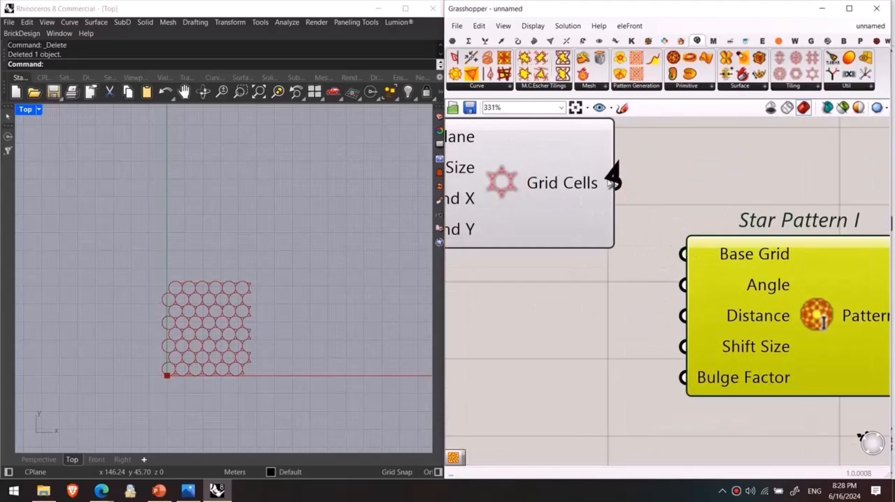
left_click_drag(616, 183, 684, 254)
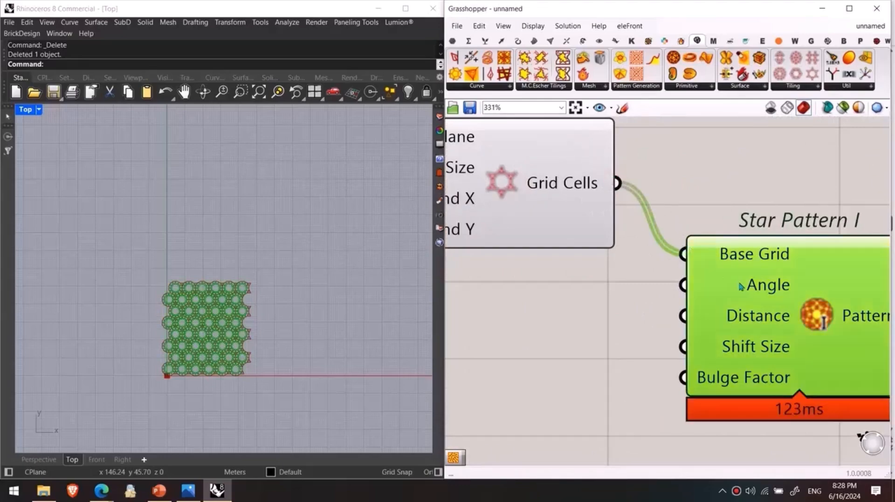
scroll(249, 343, "up", 8)
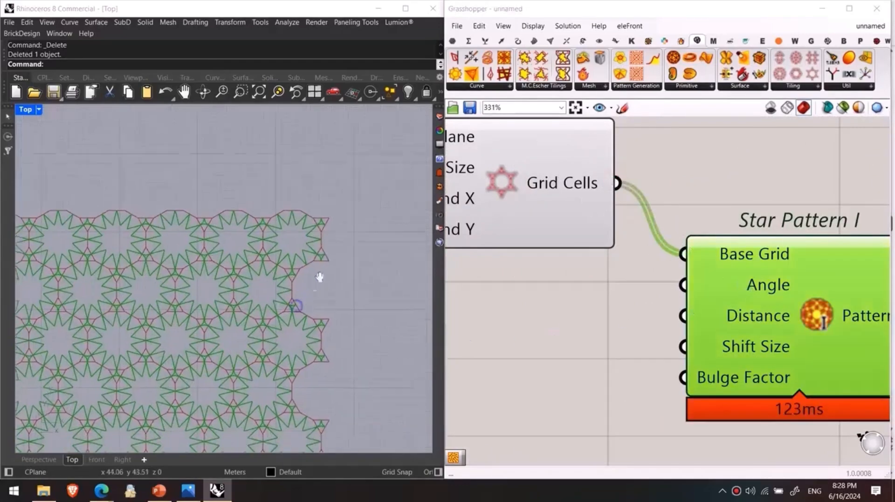
right_click_drag(597, 370, 603, 343)
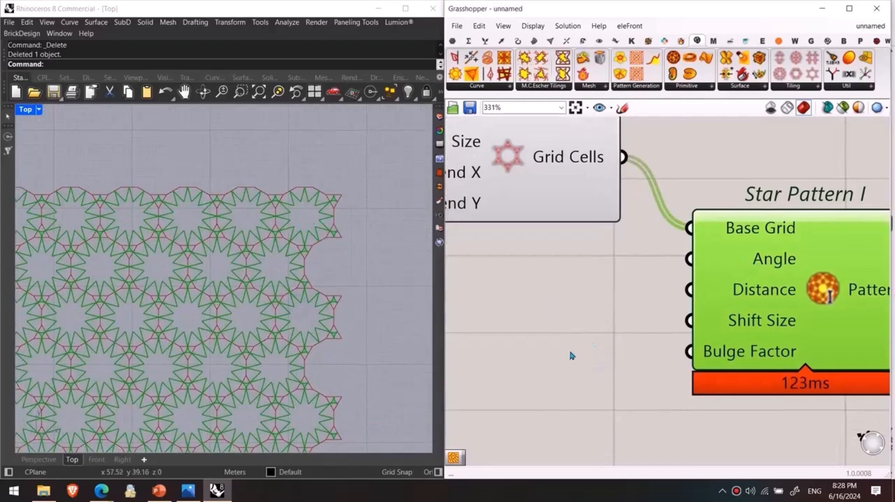
left_click_drag(753, 283, 752, 308)
key("Delete")
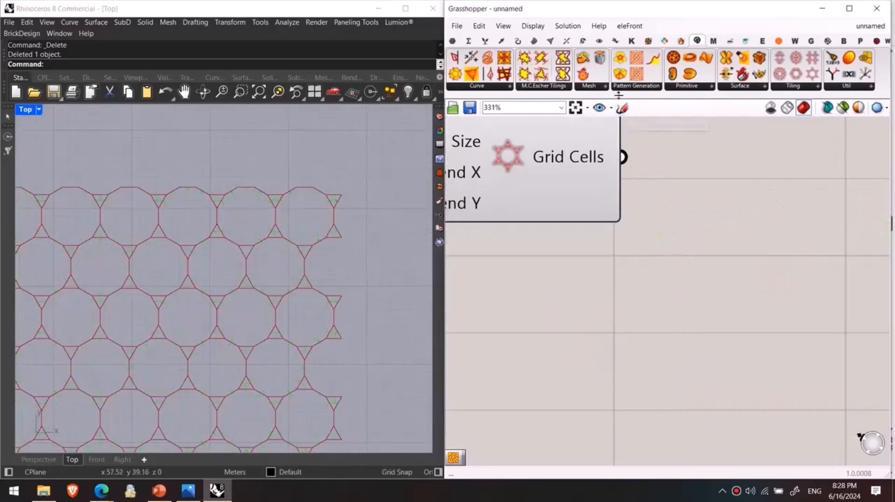
Step: Try Pattern Genotype A with the Grid Cells as its Base Polylines, and remove the component
left_click(624, 88)
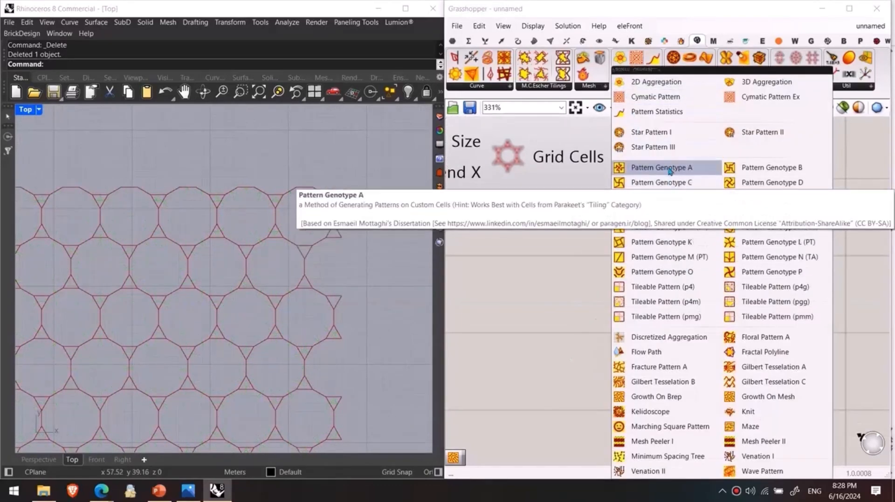
left_click(658, 167)
left_click(673, 256)
left_click_drag(673, 255, 734, 265)
left_click_drag(622, 157, 670, 256)
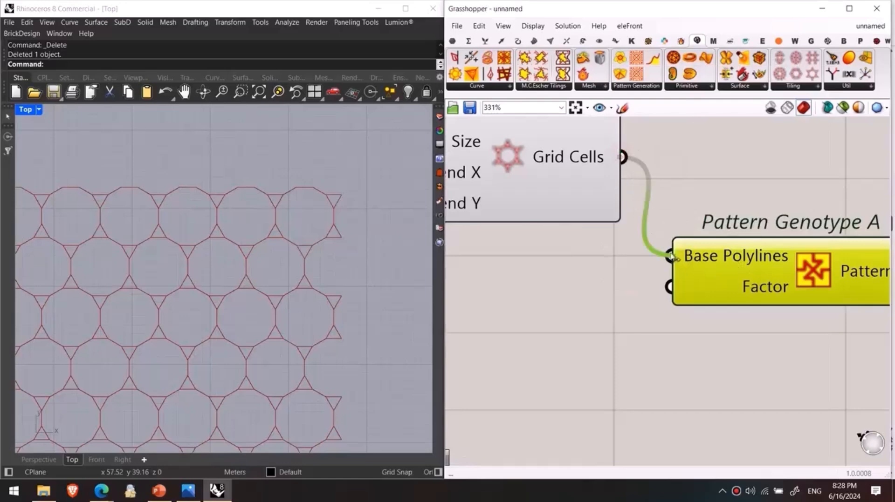
left_click_drag(770, 311, 769, 332)
key("Delete")
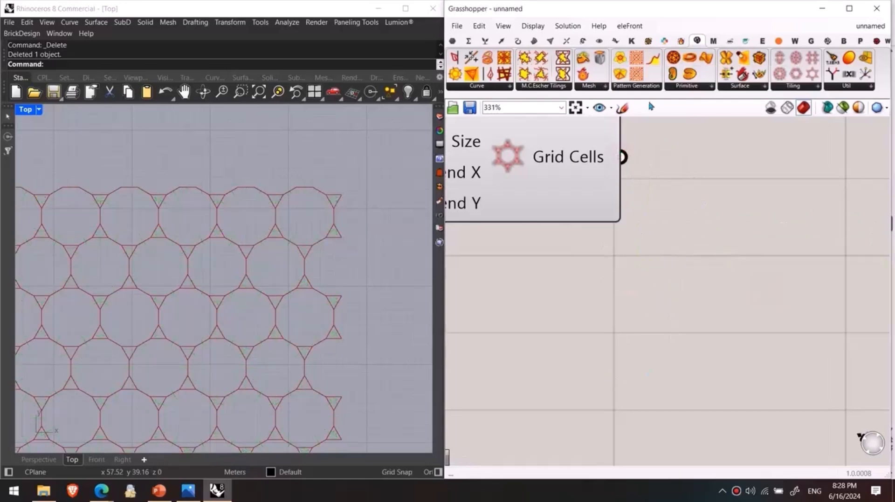
Step: Try Pattern Genotype K on the Truncated hexagonal Grid Cells, and remove the component
left_click(644, 90)
left_click(662, 243)
left_click(771, 259)
left_click_drag(623, 157, 646, 271)
left_click(751, 302)
key("Delete")
Step: Try a Cymatic Pattern component on the Truncated hexagonal Grid Cells, and undo its placement
left_click(654, 90)
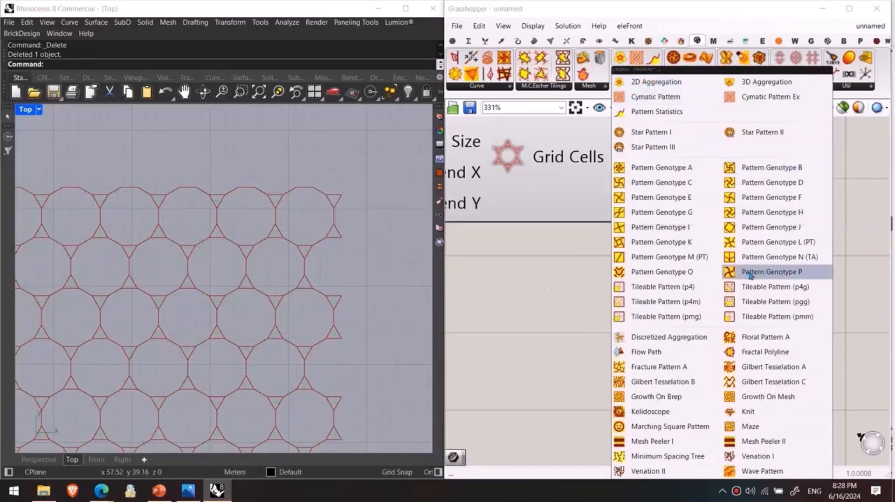
left_click(655, 96)
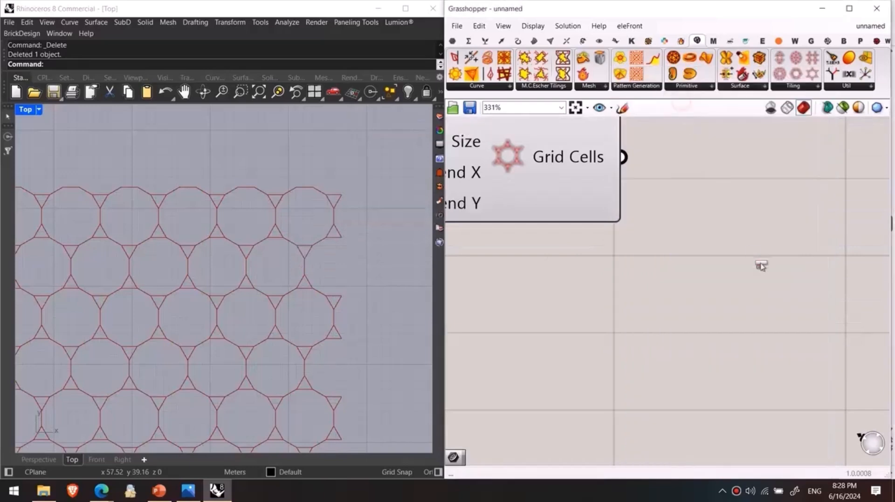
left_click(672, 212)
left_click_drag(627, 158, 642, 179)
scroll(714, 301, "down", 1)
right_click_drag(714, 301, 726, 279)
key("ctrl+z")
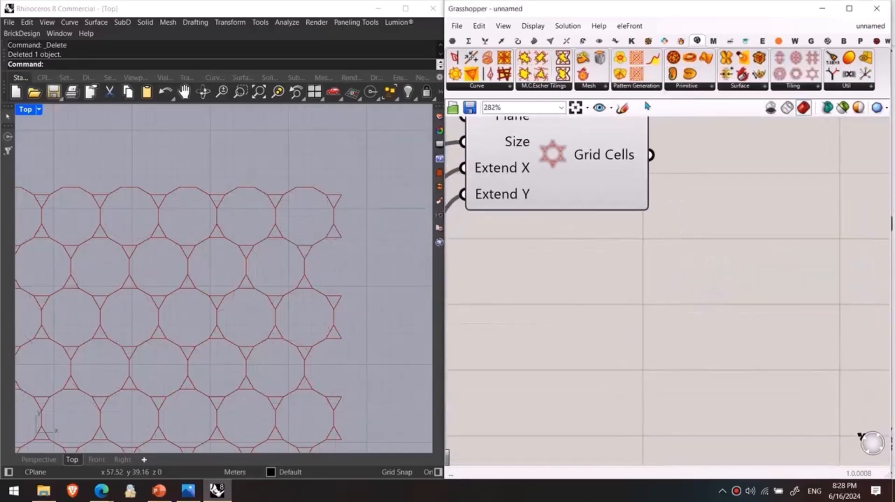
Step: Place Star Pattern III beside the tiling and connect Grid Cells to its Base Polylines input
left_click(637, 87)
left_click(659, 149)
left_click(664, 156)
left_click_drag(709, 175, 822, 289)
left_click_drag(651, 154, 671, 227)
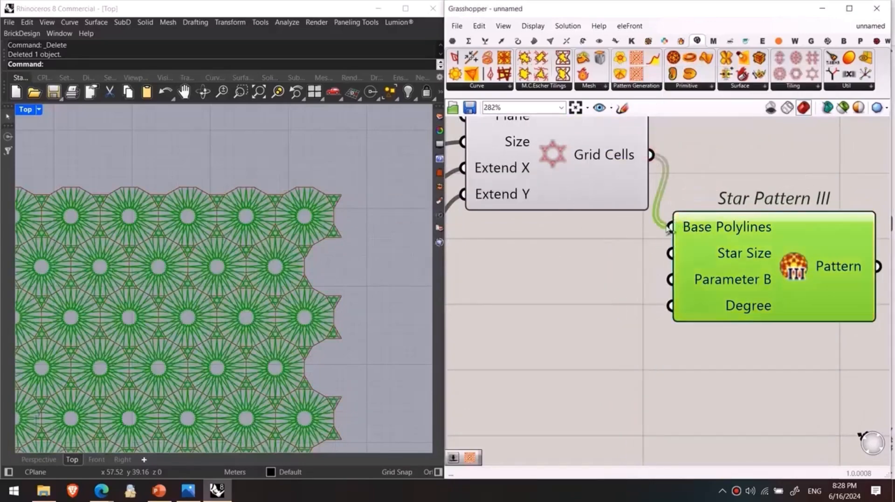
scroll(272, 295, "up", 3)
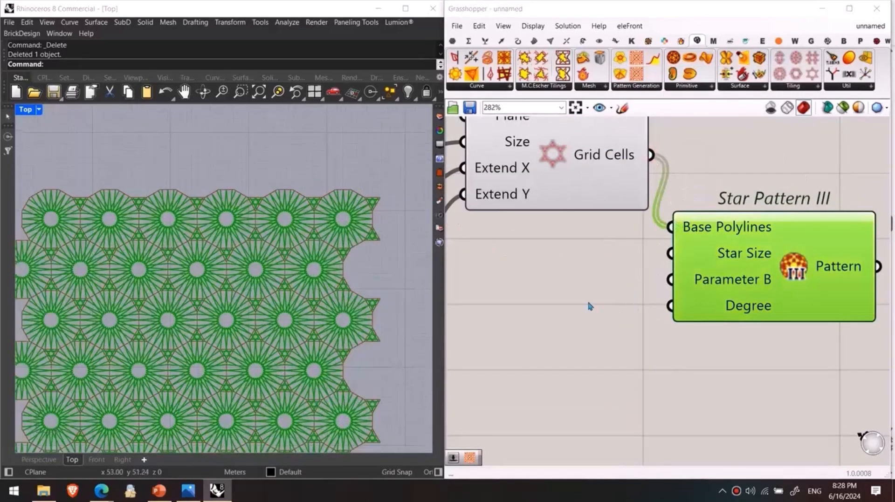
scroll(344, 235, "up", 5)
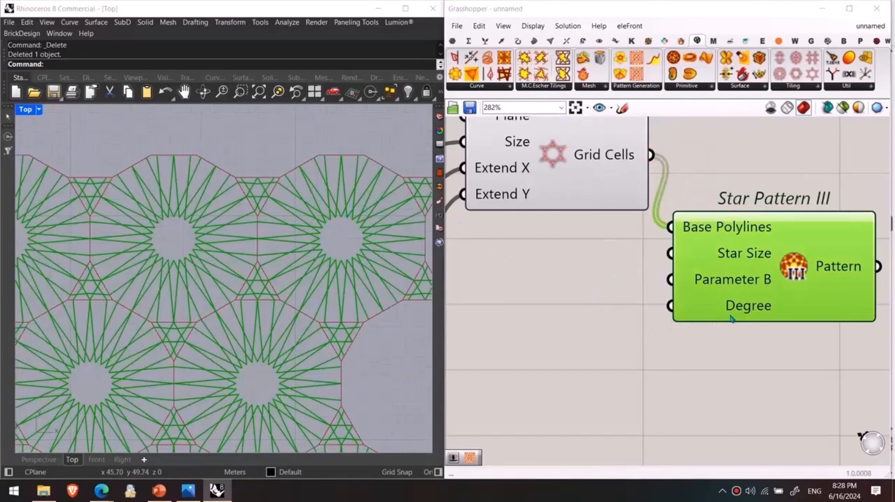
Step: Add a number slider of 0.24 and connect it to the Parameter B input of Star Pattern III
scroll(712, 288, "up", 8)
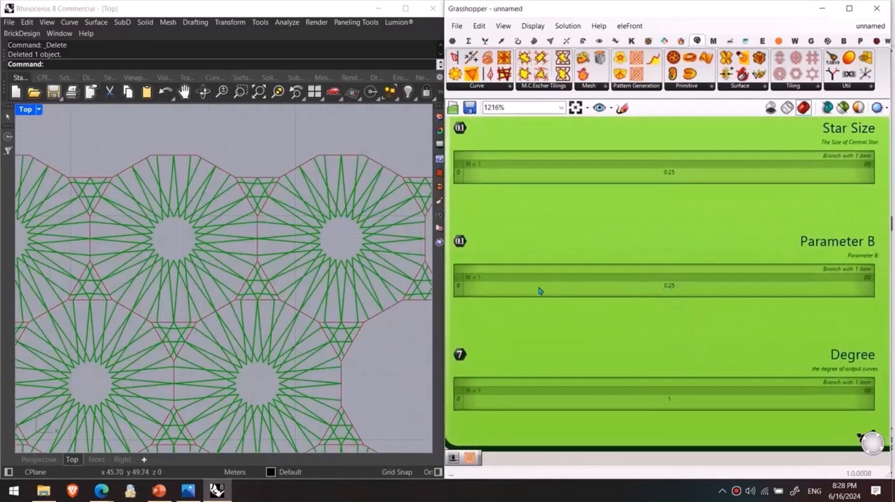
scroll(581, 296, "down", 4)
scroll(585, 304, "up", 2)
double_click(584, 296)
type("2")
key("Return")
scroll(765, 309, "down", 2)
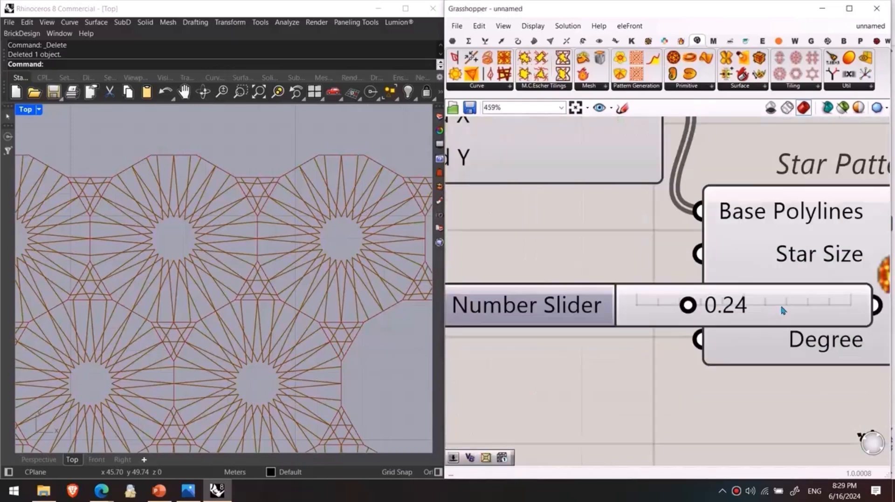
left_click_drag(779, 309, 571, 299)
left_click_drag(674, 295, 719, 298)
Step: Raise the Parameter B slider of Star Pattern III to 0.60
scroll(701, 335, "down", 3)
scroll(567, 317, "up", 2)
right_click_drag(564, 317, 632, 319)
left_click_drag(631, 318, 696, 316)
scroll(634, 312, "down", 2)
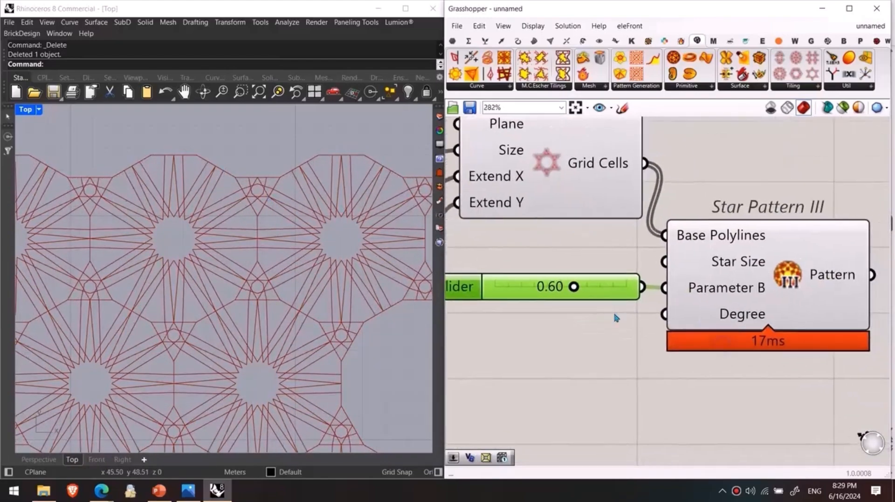
Step: Add a second number slider and connect it to the Star Size input of Star Pattern III
scroll(701, 282, "up", 5)
scroll(727, 255, "up", 2)
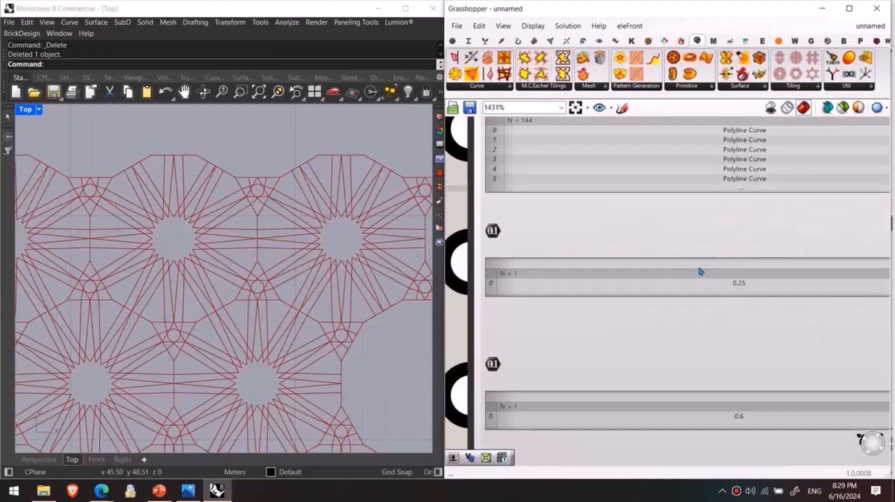
scroll(660, 284, "down", 4)
right_click_drag(572, 311, 807, 327)
scroll(729, 348, "down", 5)
left_click_drag(676, 363, 670, 325)
left_click_drag(728, 324, 756, 322)
scroll(671, 364, "down", 1)
scroll(680, 345, "up", 1)
Step: Set the Star Size slider to 0.62 and the Parameter B slider to 0.64, and show the whole star pattern
mouse_move(681, 342)
left_mouse_down()
mouse_move(643, 342)
mouse_move(706, 341)
mouse_move(690, 341)
left_mouse_up()
right_click_drag(693, 379, 668, 351)
mouse_move(668, 352)
left_mouse_down()
mouse_move(619, 351)
mouse_move(674, 352)
left_mouse_up()
right_click_drag(691, 406, 517, 287)
scroll(749, 292, "up", 7)
scroll(658, 331, "down", 7)
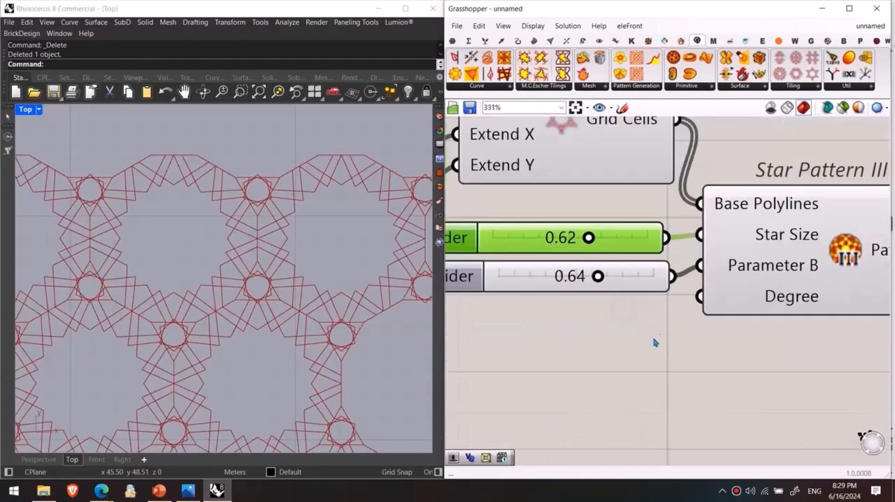
scroll(367, 331, "down", 1)
scroll(367, 331, "down", 3)
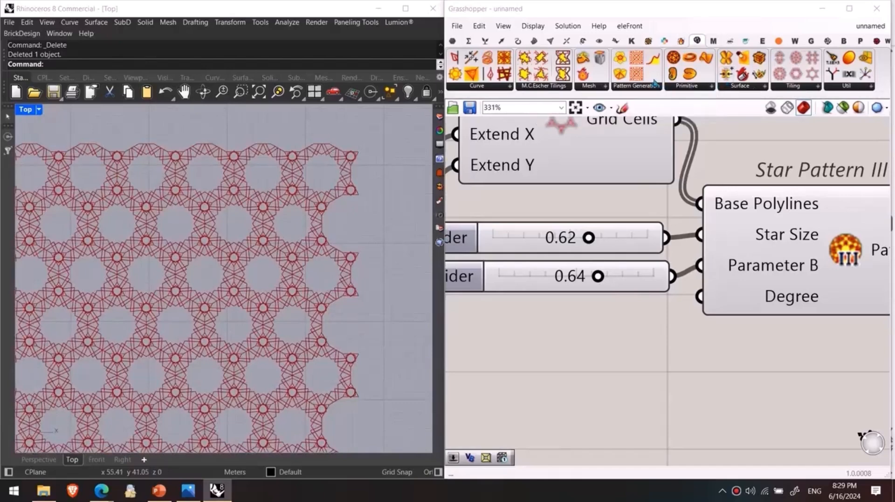
scroll(777, 205, "down", 3)
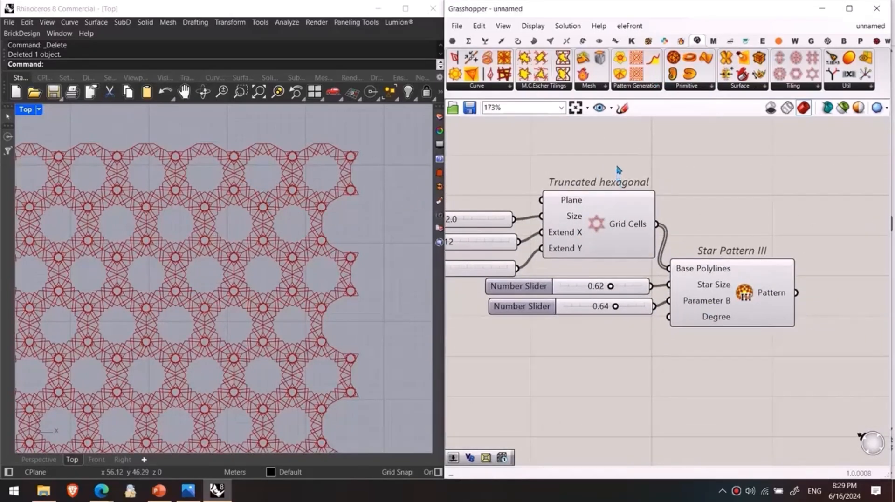
Step: Show the available M.C.Escher Tilings components, and switch from Grasshopper to a new tab in the Edge browser
left_click(540, 88)
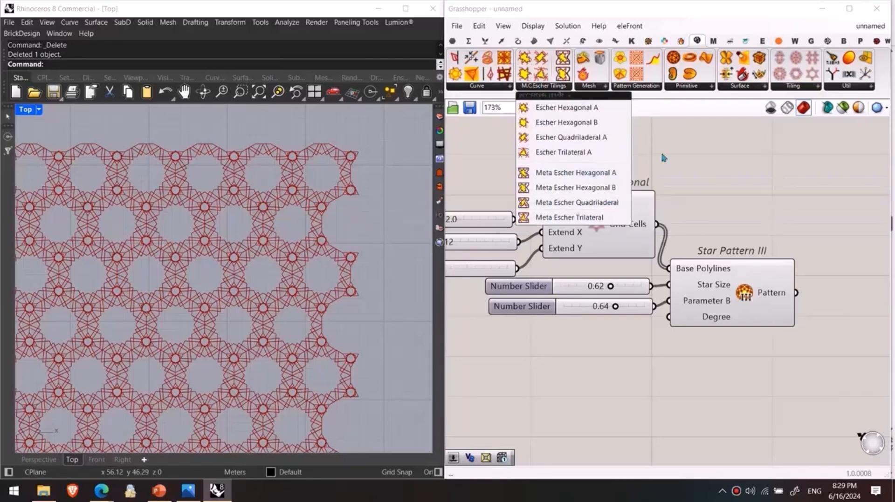
left_click(822, 8)
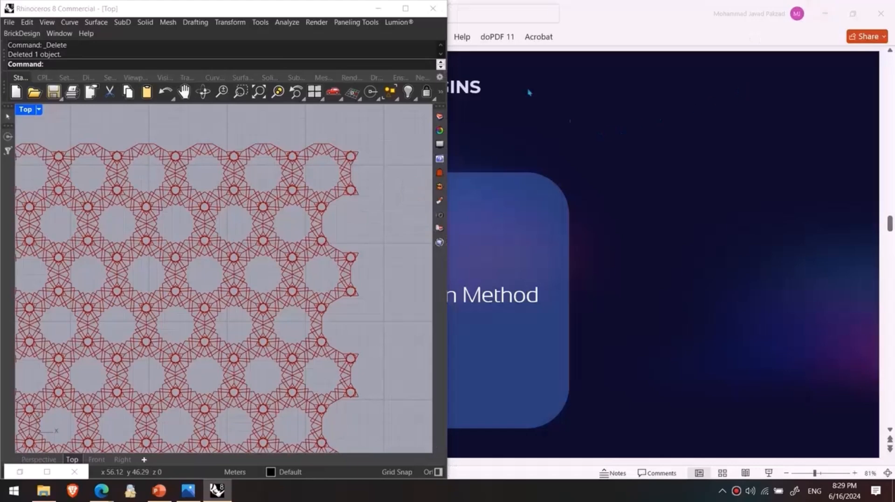
left_click(102, 491)
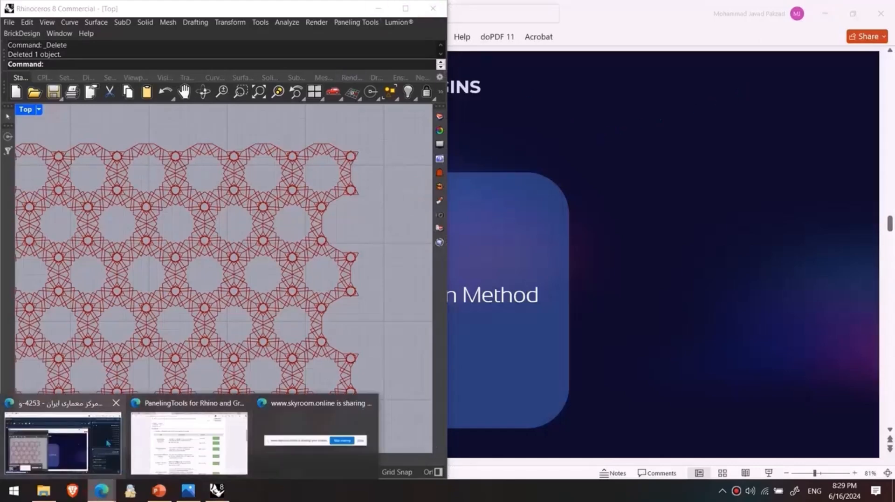
left_click(69, 443)
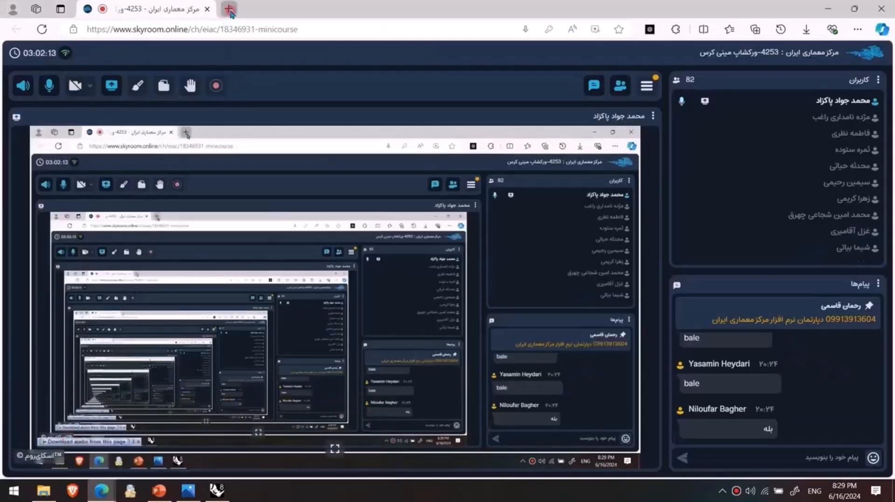
left_click(229, 10)
Step: Search the web for "mc escher artwork" and show the image results
type("ms ex")
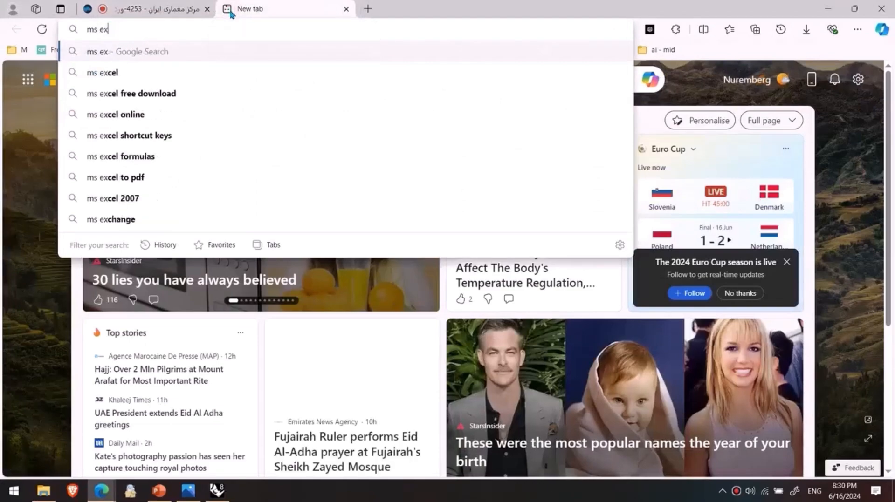
key("BackSpace")
key("BackSpace")
type("scher")
key("Down")
key("Down")
key("Return")
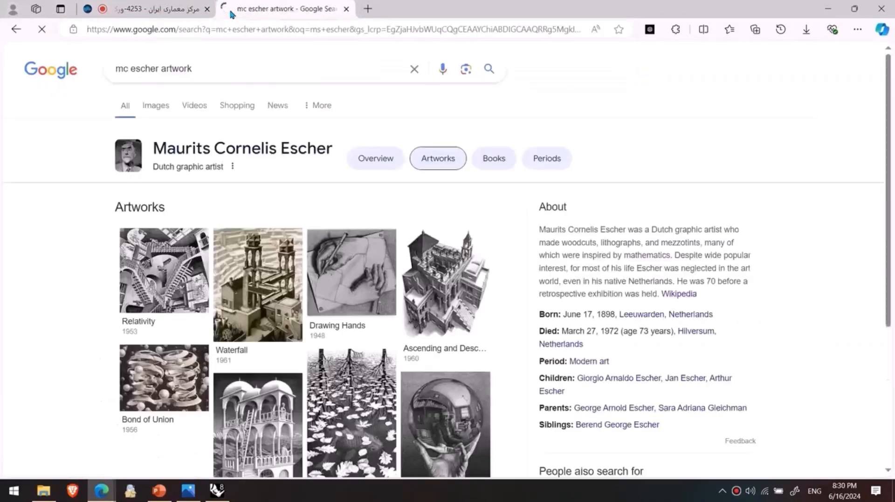
left_click(155, 105)
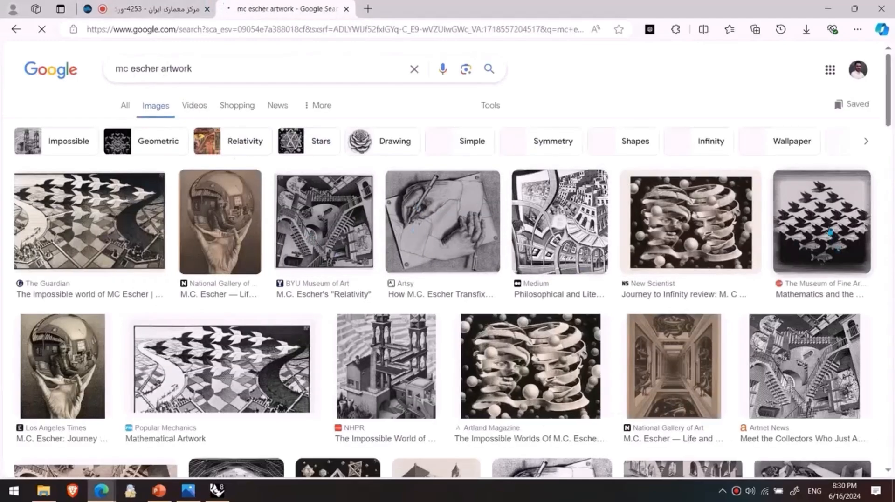
Step: Open the Museum of Fine Arts birds-and-fish image and The Guardian's Escher image in separate tabs, and view each one
middle_click(829, 231)
middle_click(110, 216)
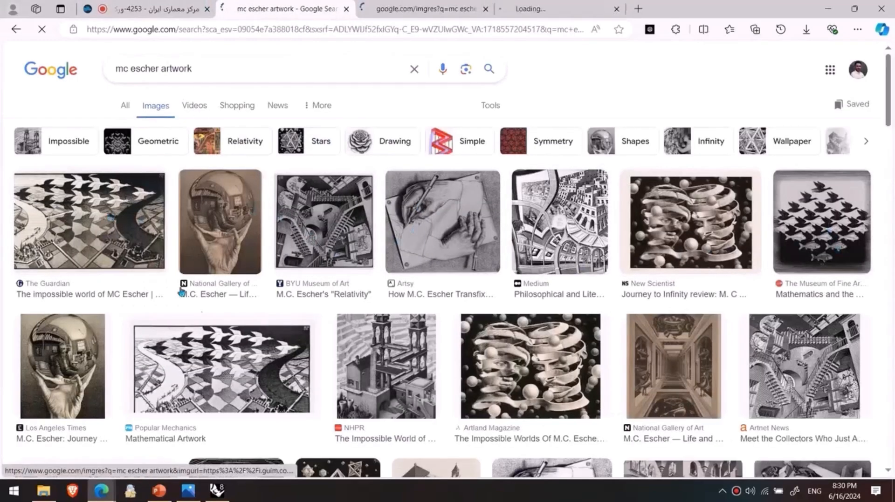
scroll(110, 217, "down", 7)
left_click(400, 4)
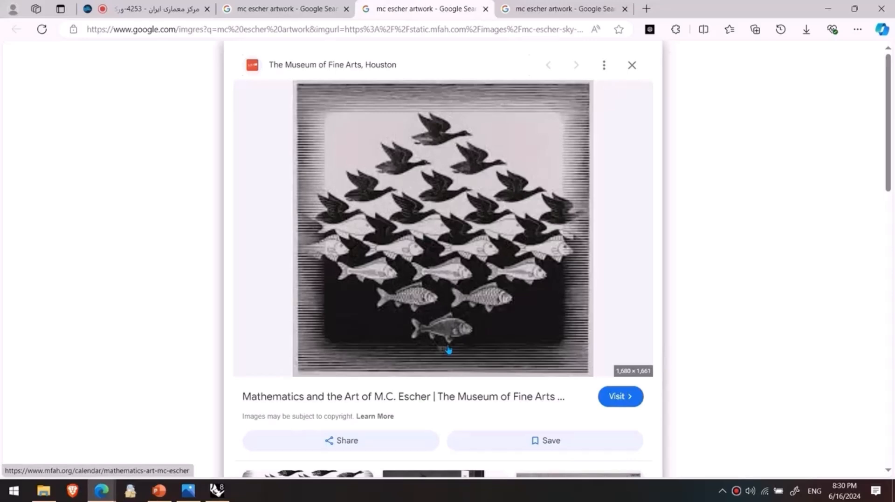
key("ctrl+Tab")
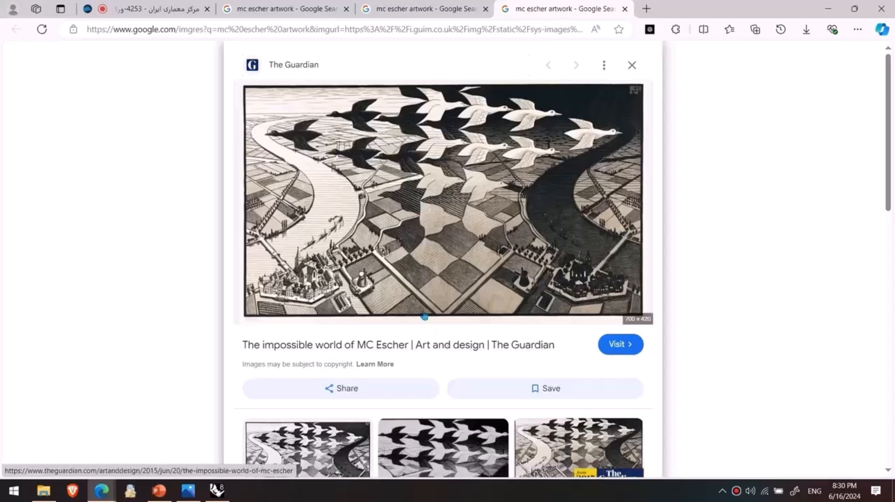
key("Escape")
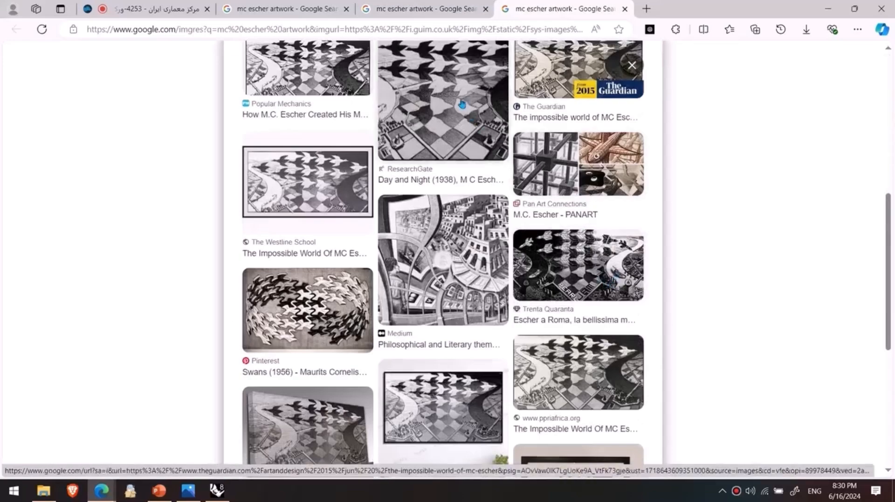
Step: View the related ResearchGate image of Day and Night (1938), and close both artwork tabs to return to the image results
left_click(397, 188)
scroll(566, 274, "down", 8)
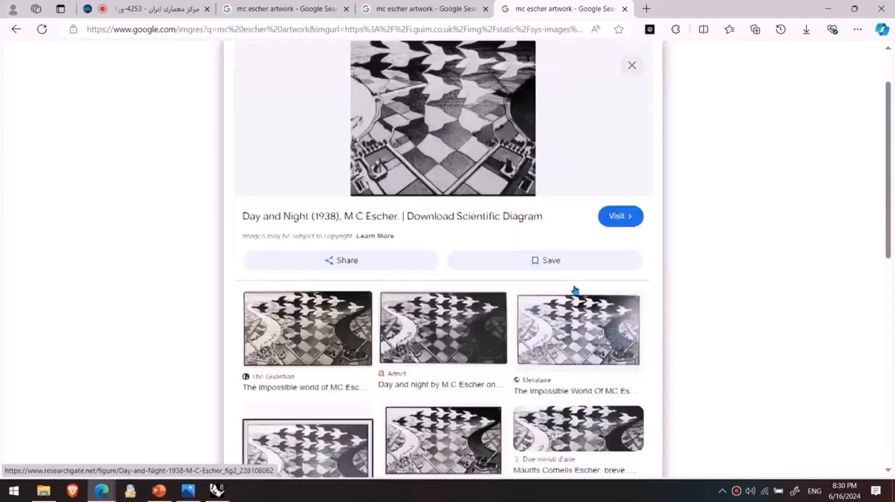
middle_click(532, 6)
middle_click(385, 5)
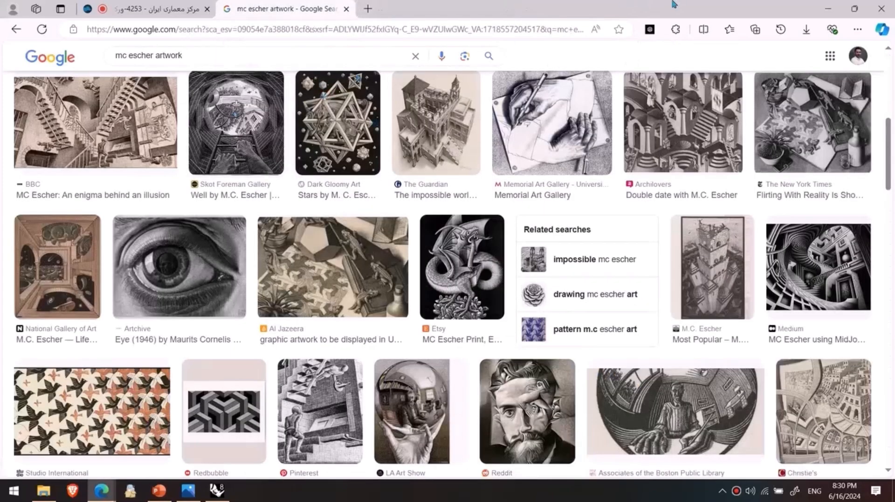
Step: Minimize the Escher search window and switch to the Edge window with the food4Rhino plugin pages
left_click(828, 8)
right_click_drag(312, 224, 371, 203)
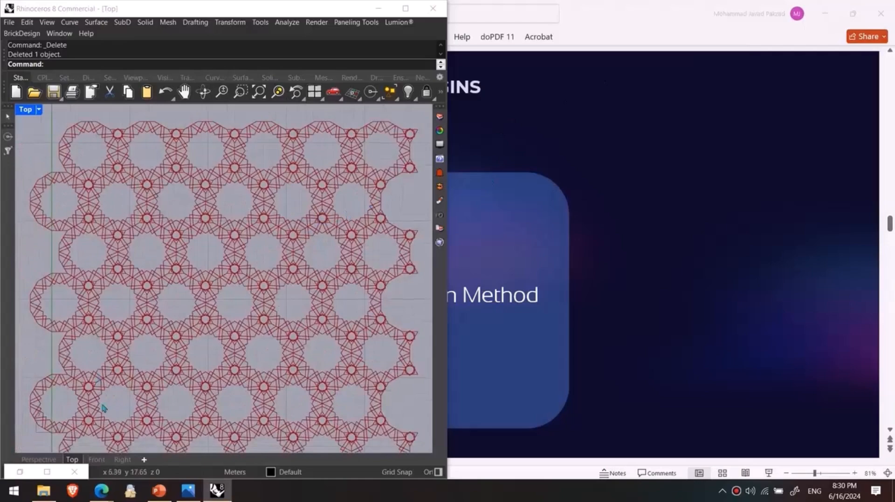
mouse_move(101, 491)
left_click(92, 430)
left_click(189, 443)
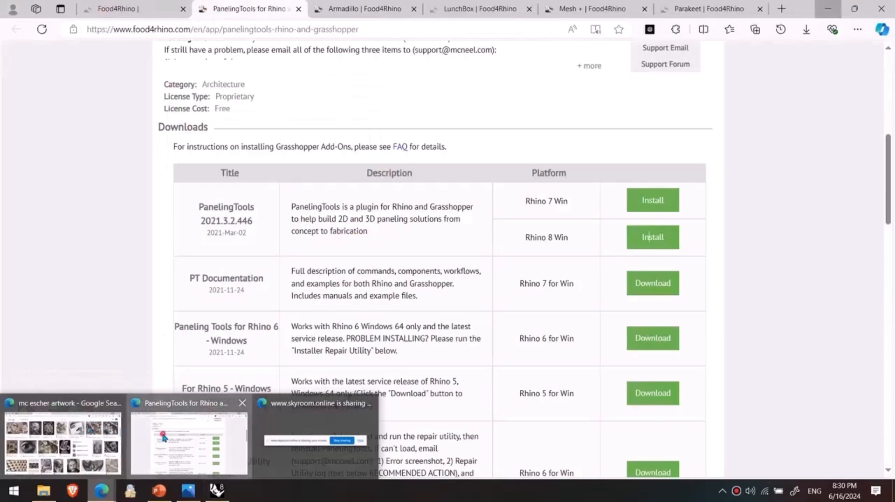
Step: Search food4Rhino for "pufferfish" and open the Pufferfish plugin page in a new tab
scroll(280, 234, "up", 10)
left_click(262, 119)
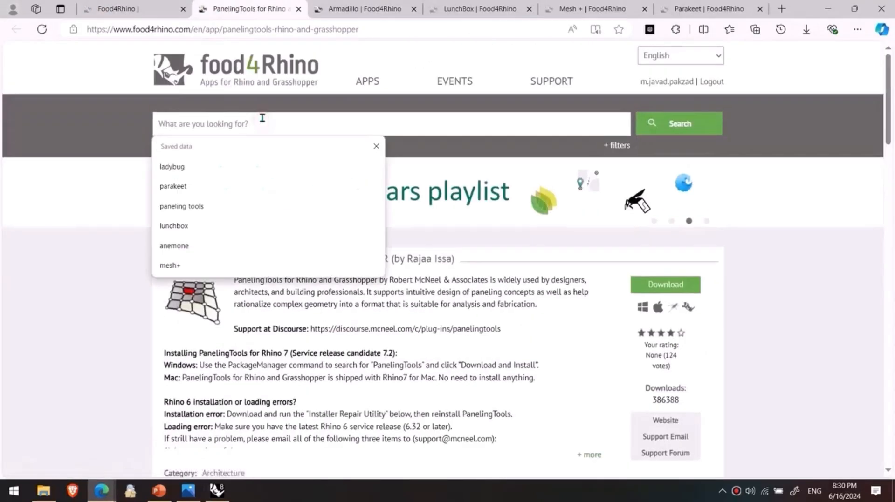
type("puffer")
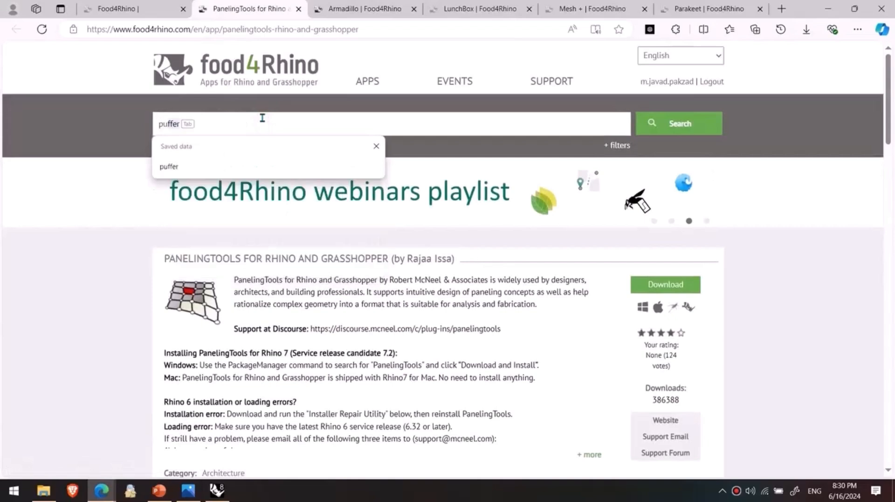
key("Down")
key("BackSpace")
type("fish")
key("Return")
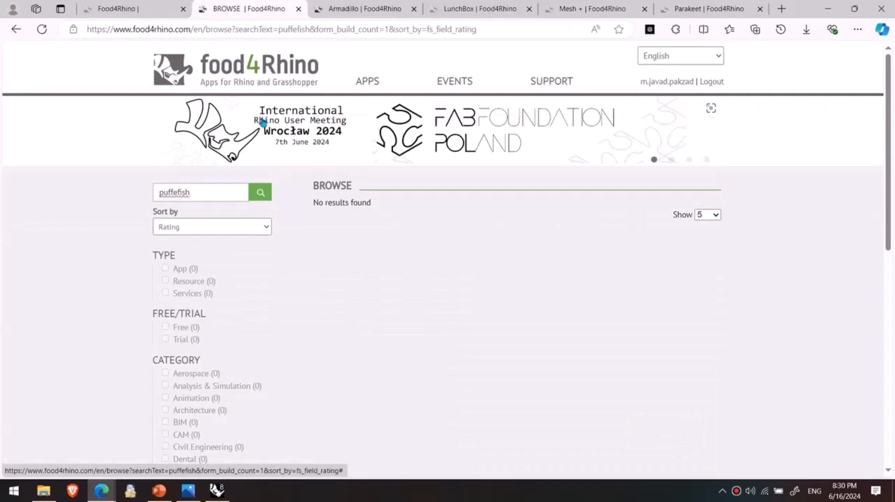
right_click(178, 192)
left_click(182, 256)
key("Return")
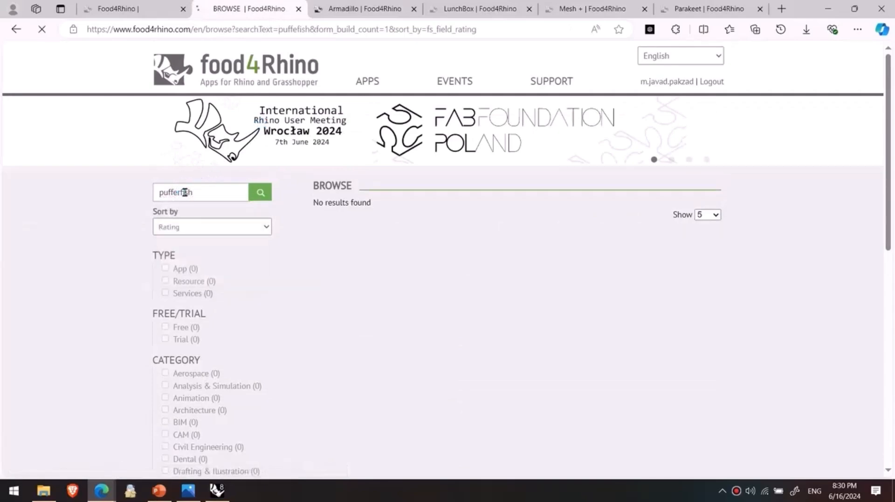
middle_click(391, 213)
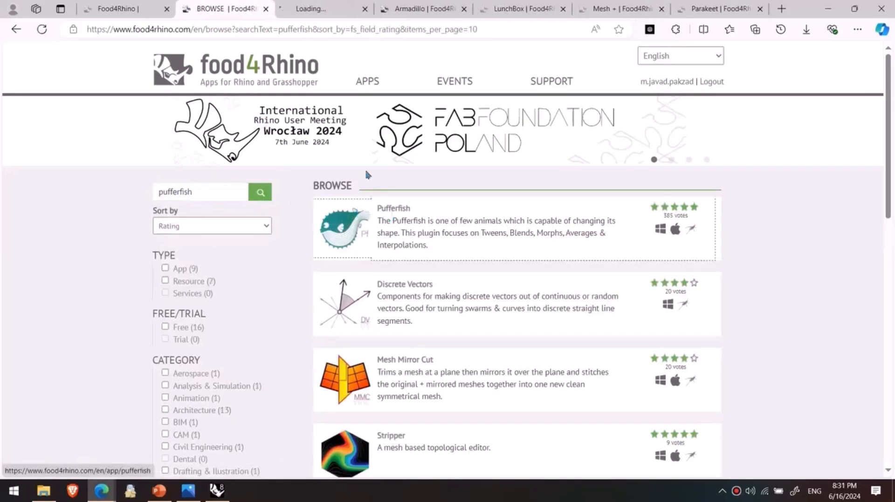
Step: Show the picture of the five ribbed towers in the Pufferfish page gallery and enlarge it
scroll(386, 187, "down", 12)
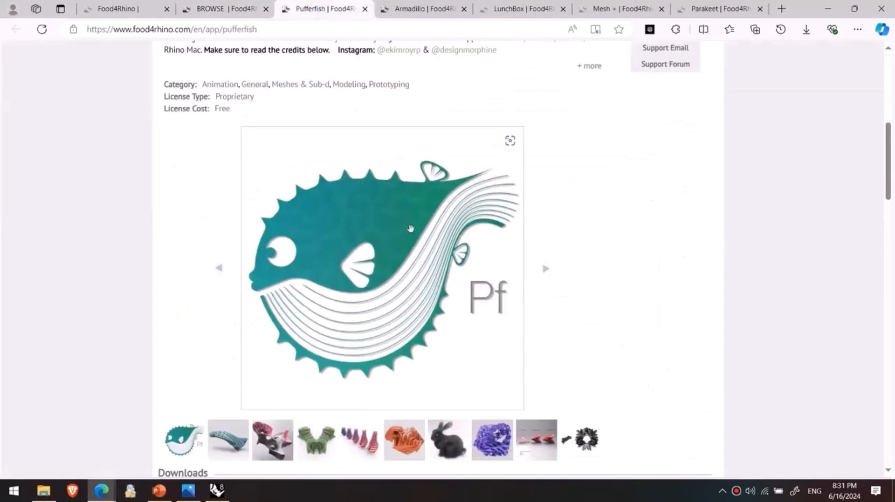
left_click(361, 247)
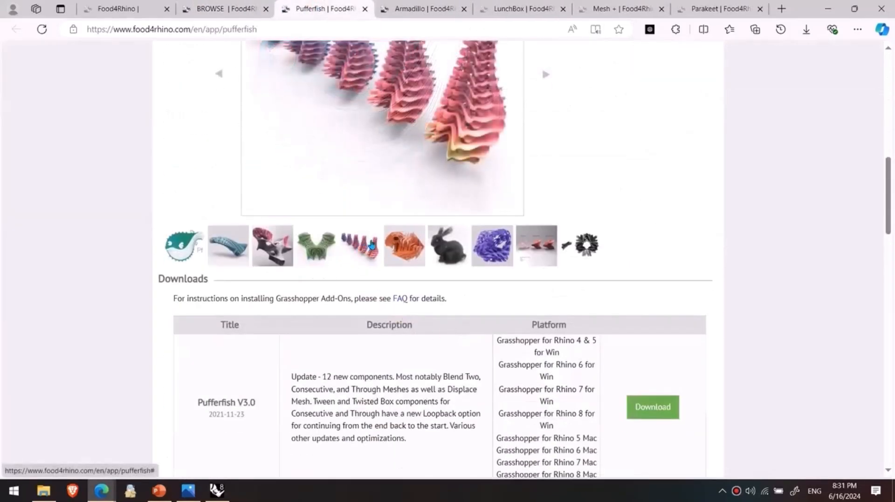
scroll(372, 245, "up", 4)
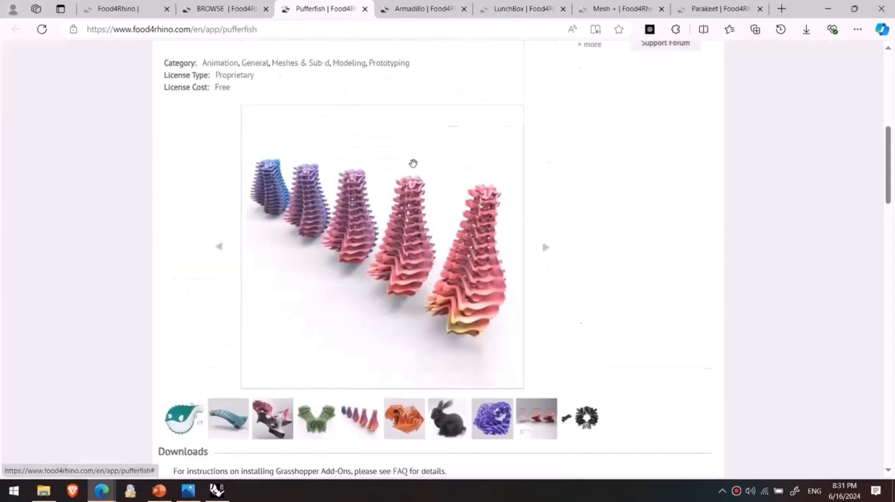
left_click(418, 289)
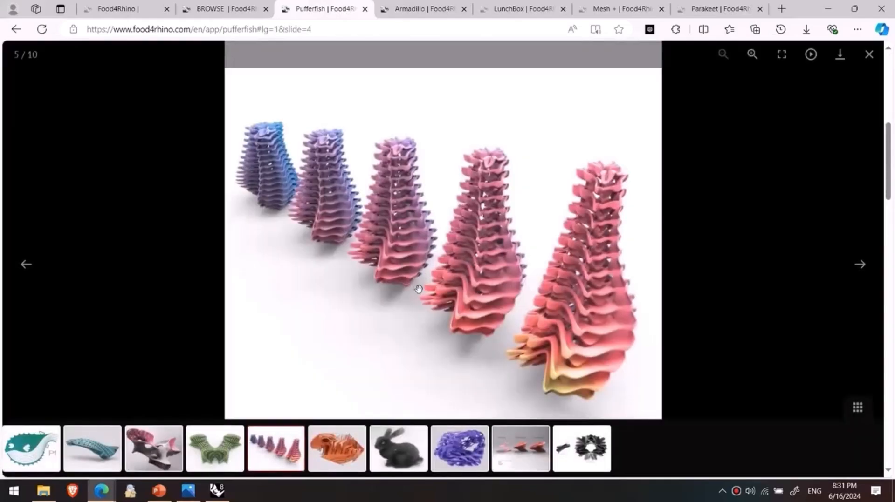
Step: Browse the tween interpolation, compound mirror cut and preceding pictures in the enlarged Pufferfish gallery, and close the gallery
left_click(508, 445)
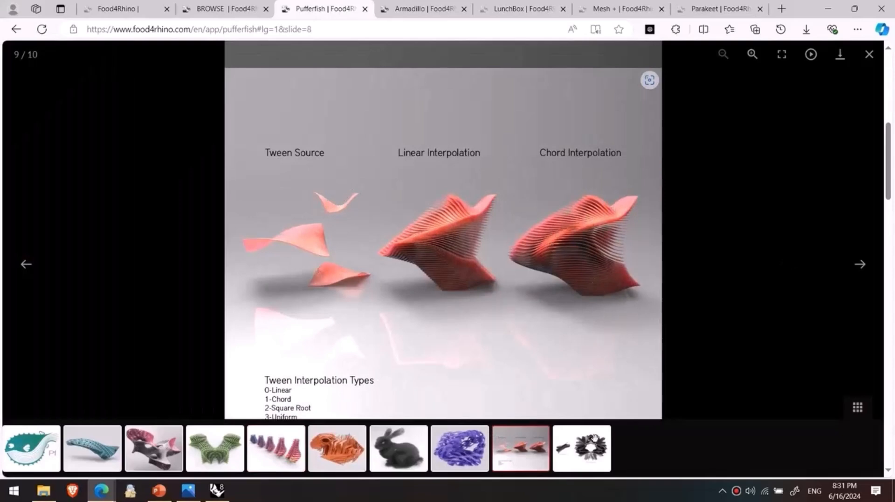
left_click(589, 456)
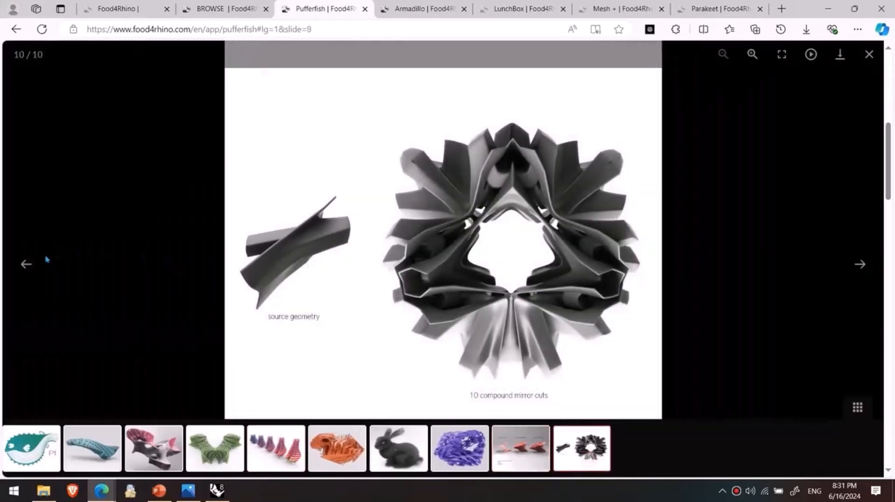
left_click(26, 264)
left_click(27, 265)
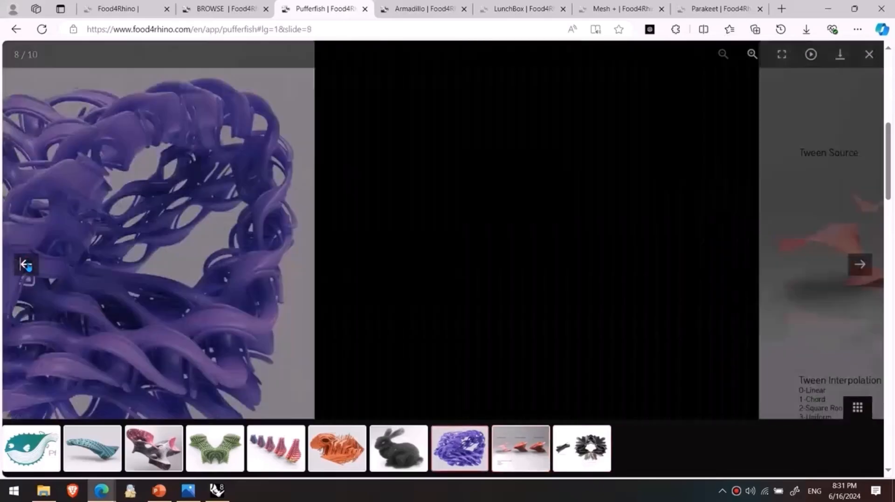
left_click(27, 265)
left_click(27, 265)
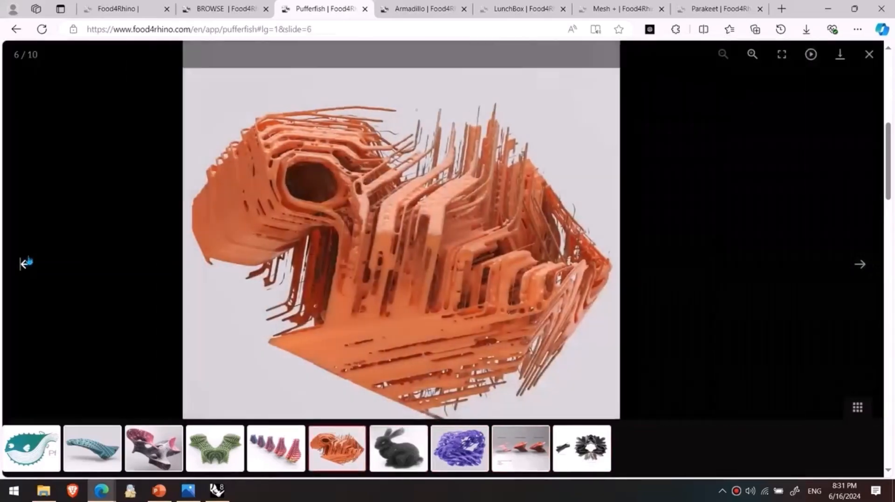
left_click(869, 54)
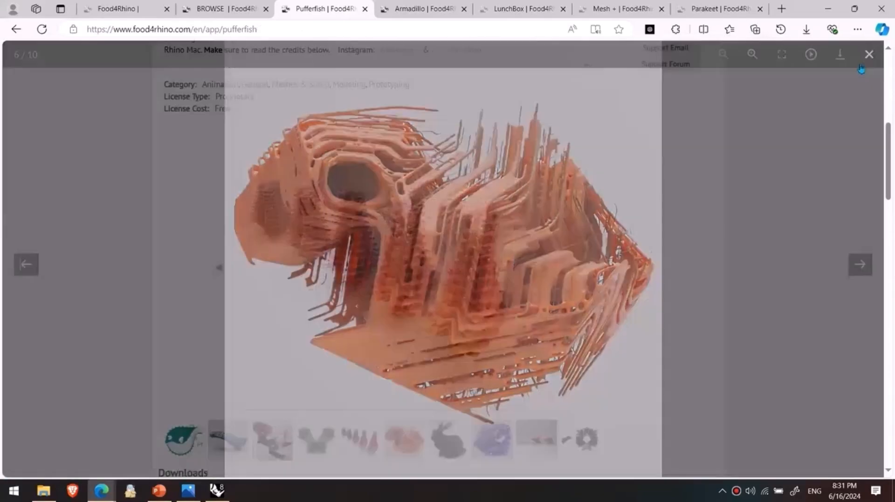
Step: Examine the Pufferfish download list with its versions and example files, and return to the start of the page
scroll(623, 219, "down", 8)
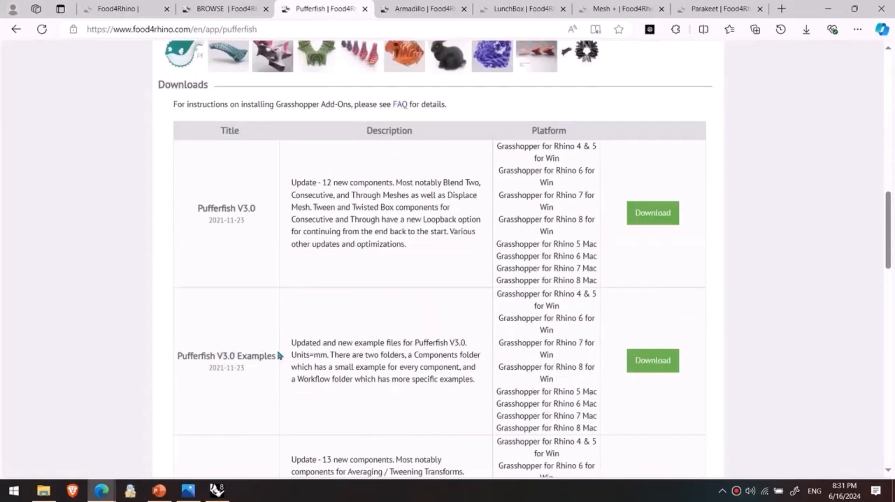
scroll(461, 247, "up", 4)
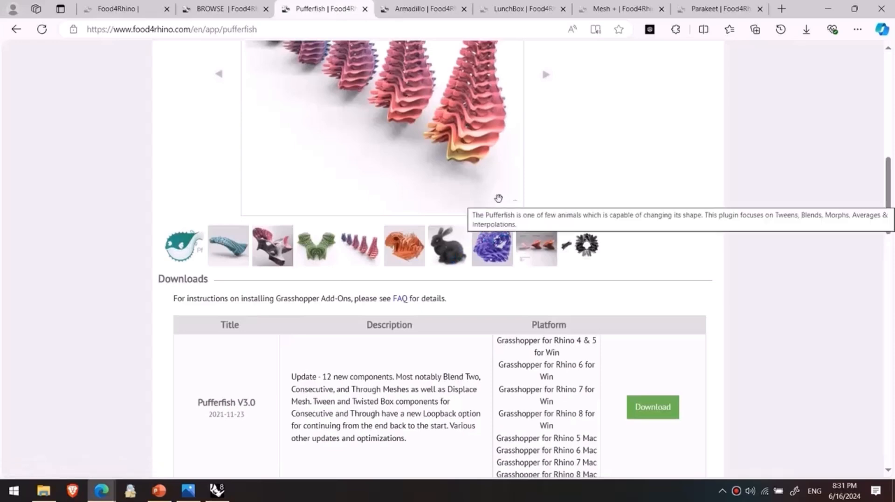
scroll(592, 317, "down", 8)
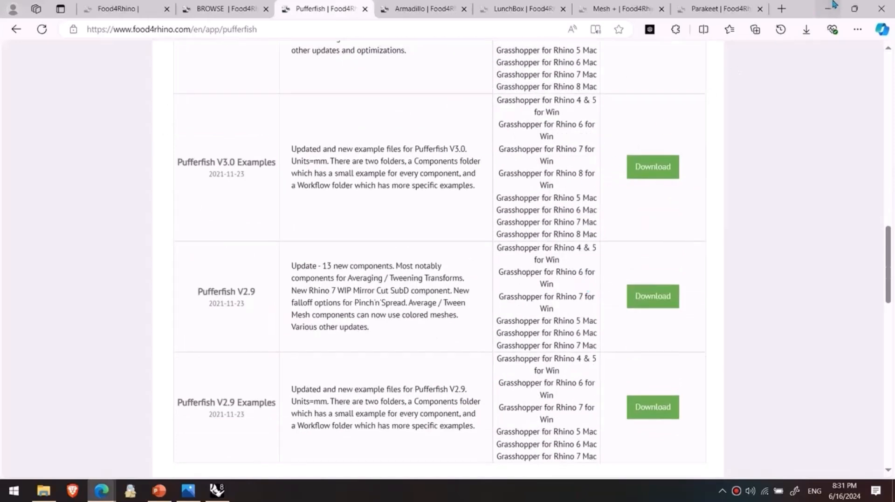
left_click(409, 182)
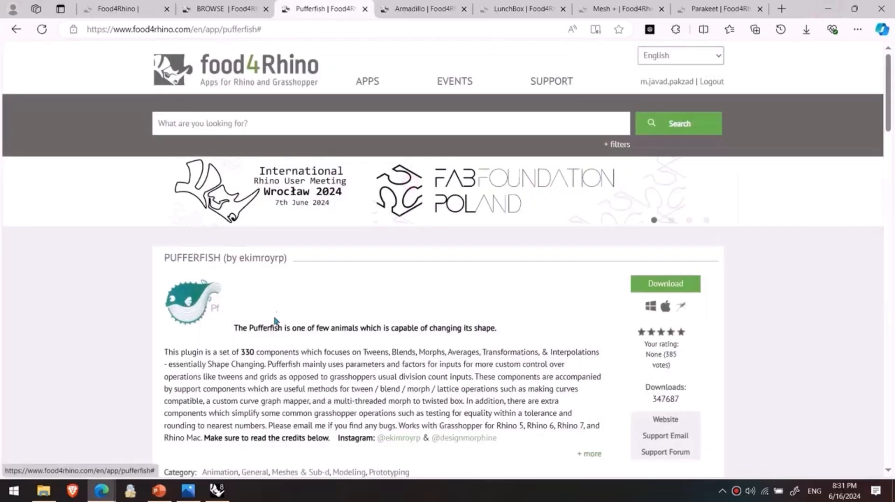
Step: Switch to Rhino, restore the Grasshopper window, delete all components of the star pattern definition, and close Grasshopper
mouse_move(217, 496)
left_click(215, 445)
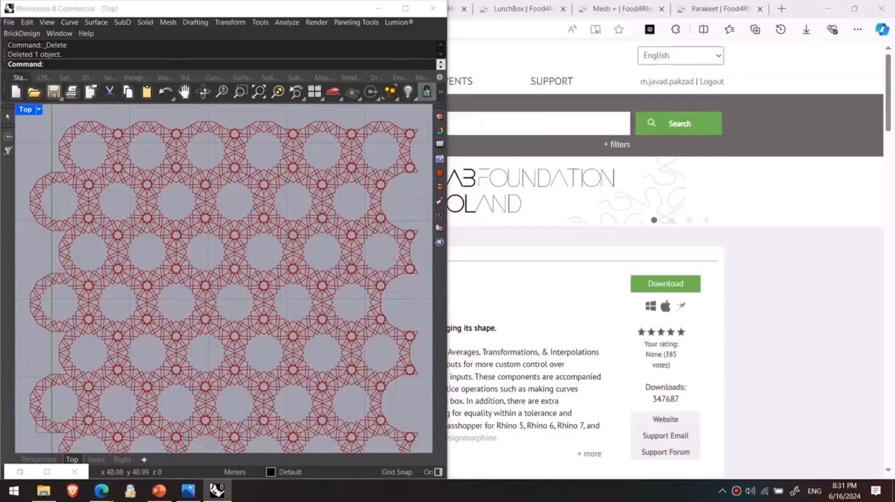
left_click(19, 473)
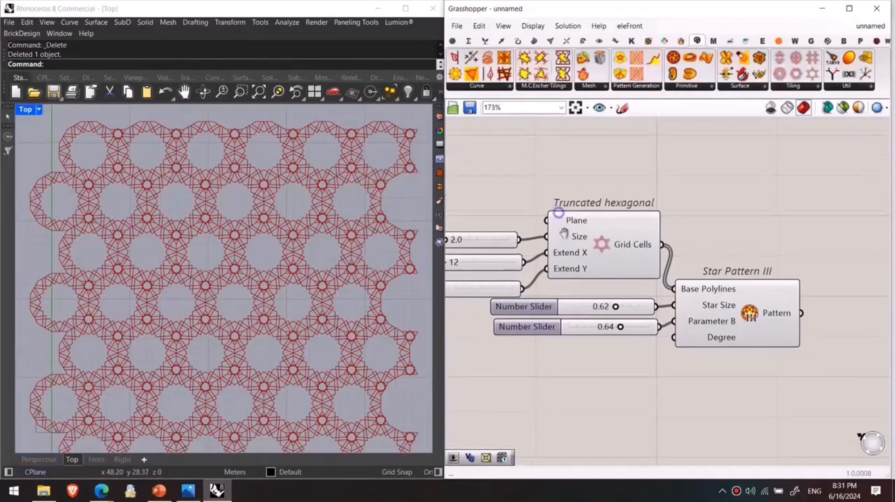
scroll(731, 218, "down", 3)
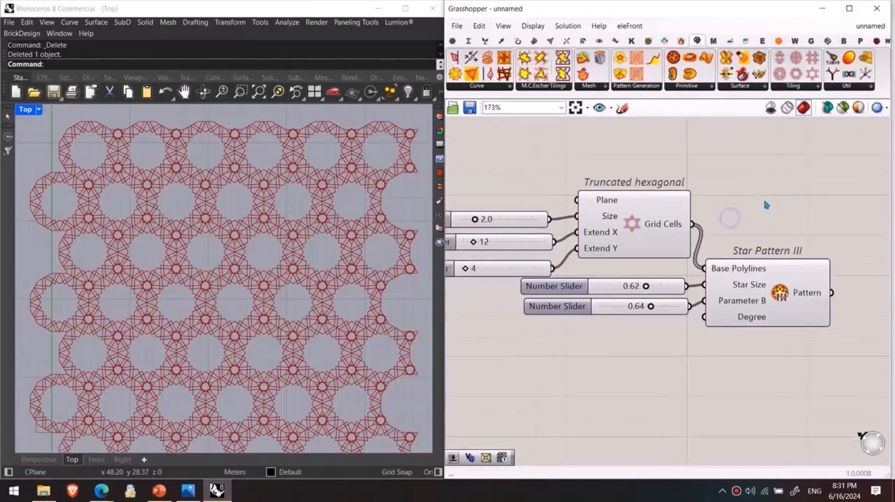
left_click_drag(806, 173, 502, 359)
key("Delete")
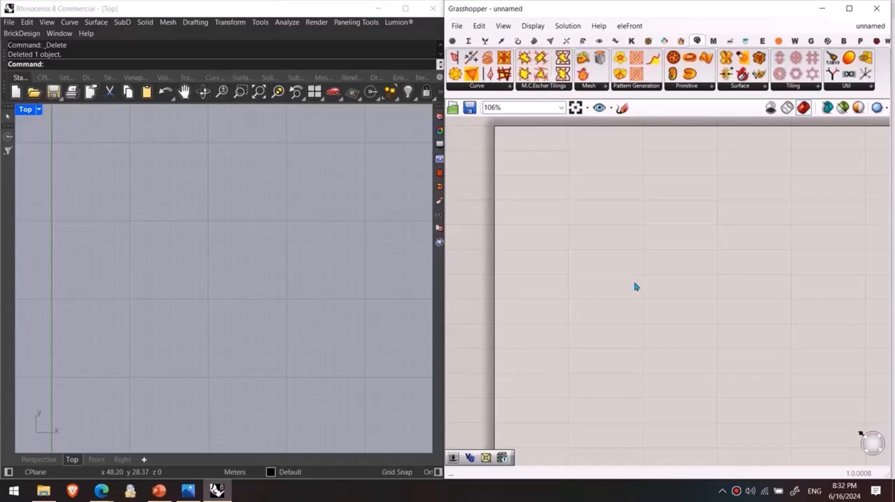
left_click(873, 15)
Step: Switch to the PowerPoint presentation and examine slide 15 with the Parakeet tiling overview
left_click(159, 491)
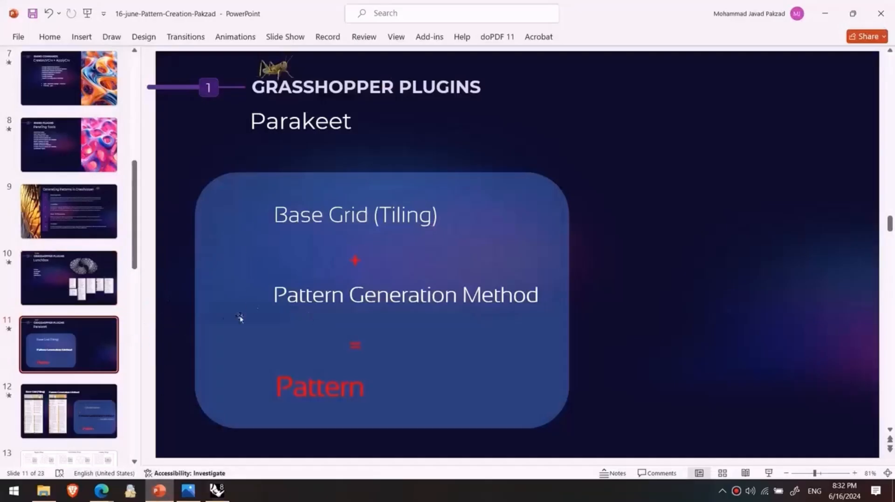
scroll(147, 241, "down", 4)
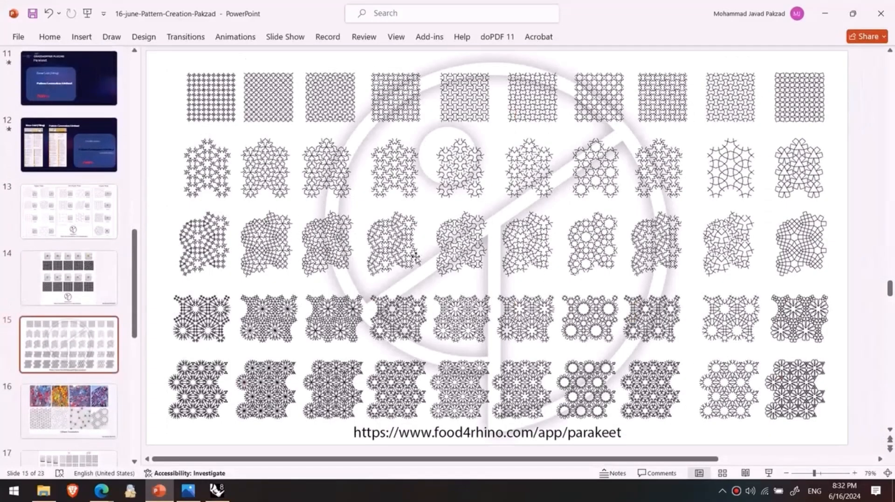
scroll(509, 229, "down", 2)
scroll(510, 228, "up", 2)
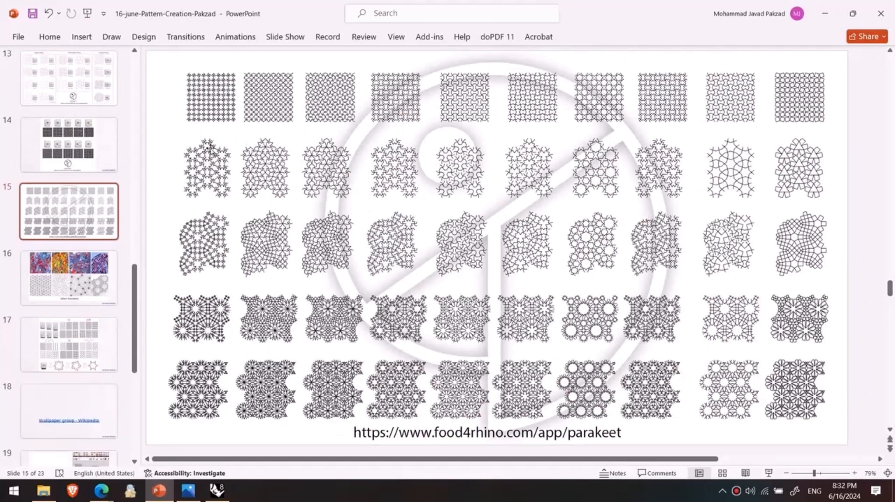
Step: Examine the slides from Gilbert Tesselation through Wallpaper group and the Parakeet component videos to the Venation slides
scroll(191, 254, "down", 1)
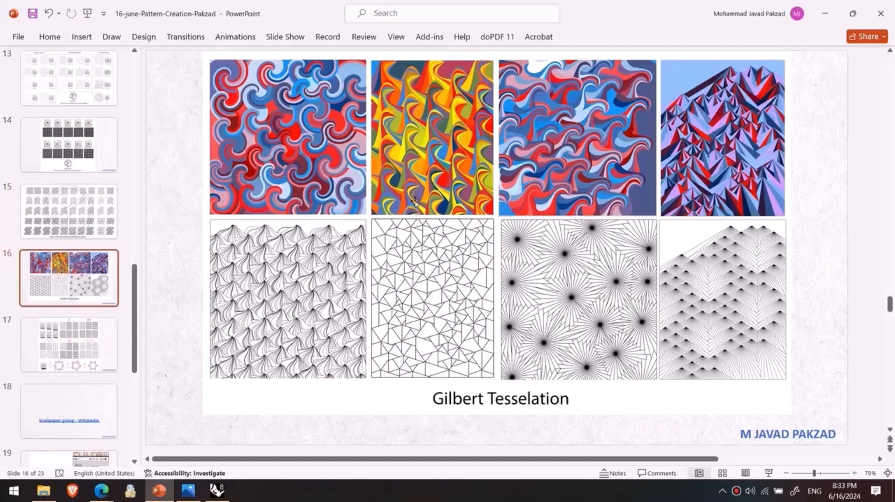
scroll(496, 145, "down", 2)
scroll(316, 200, "down", 1)
scroll(300, 233, "up", 1)
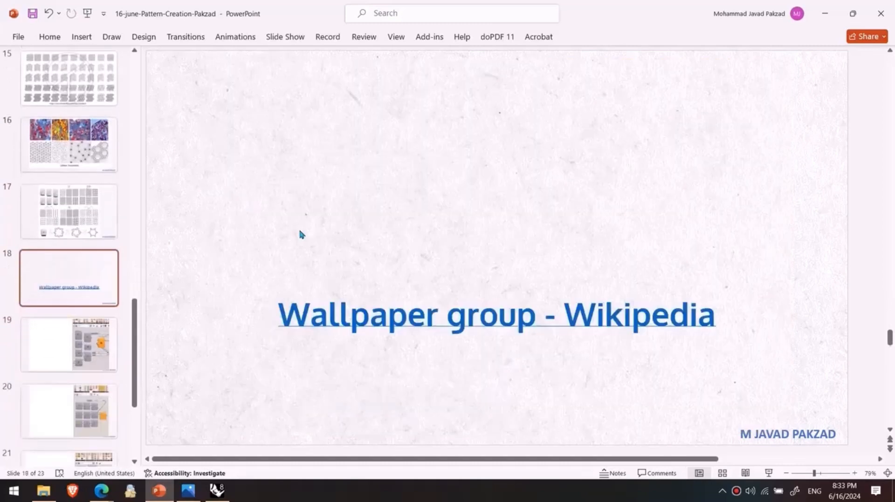
scroll(326, 247, "down", 2)
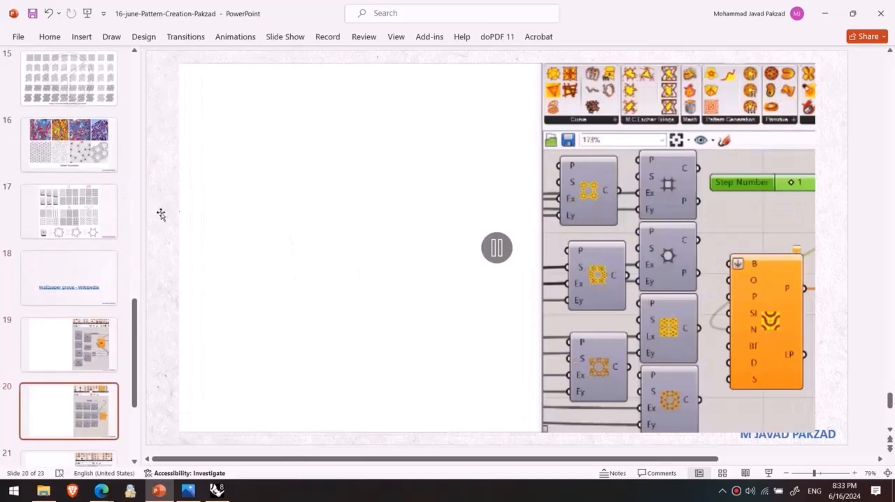
scroll(559, 182, "down", 3)
scroll(624, 181, "up", 1)
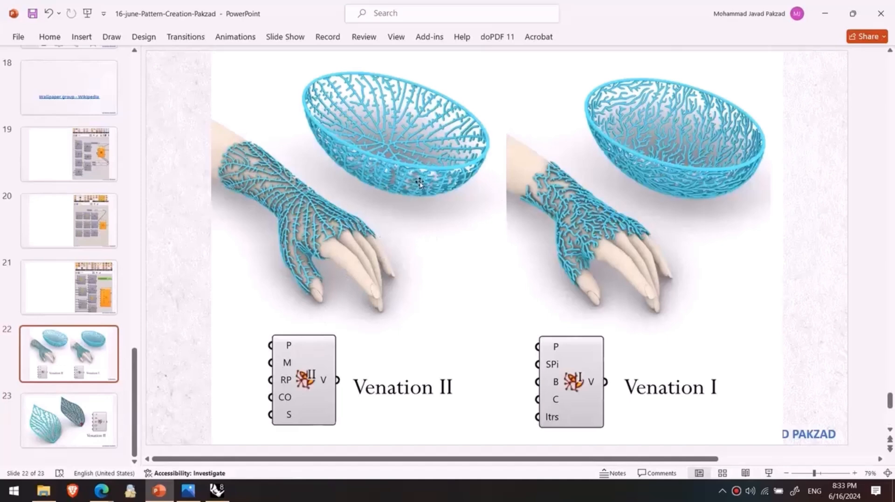
Step: Show the leaf venation video on slide 23, revisit slides 22 and 20, and minimize PowerPoint
left_click(55, 429)
left_click(480, 396)
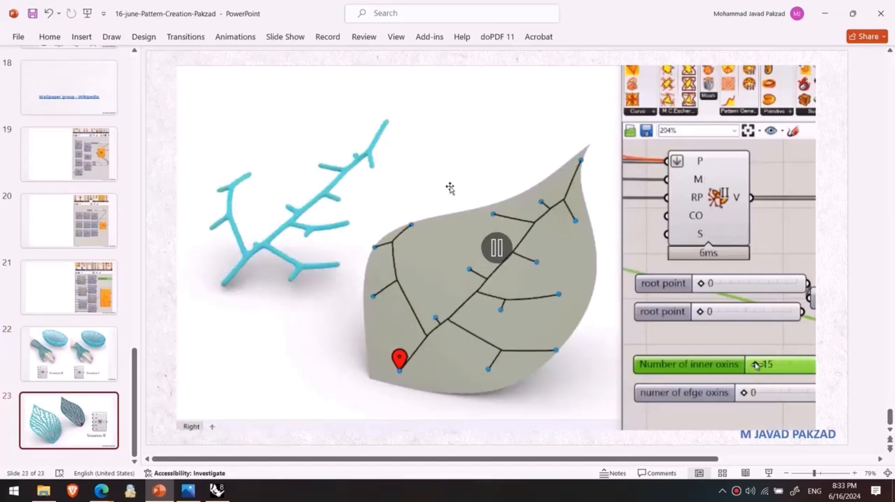
left_click(22, 361)
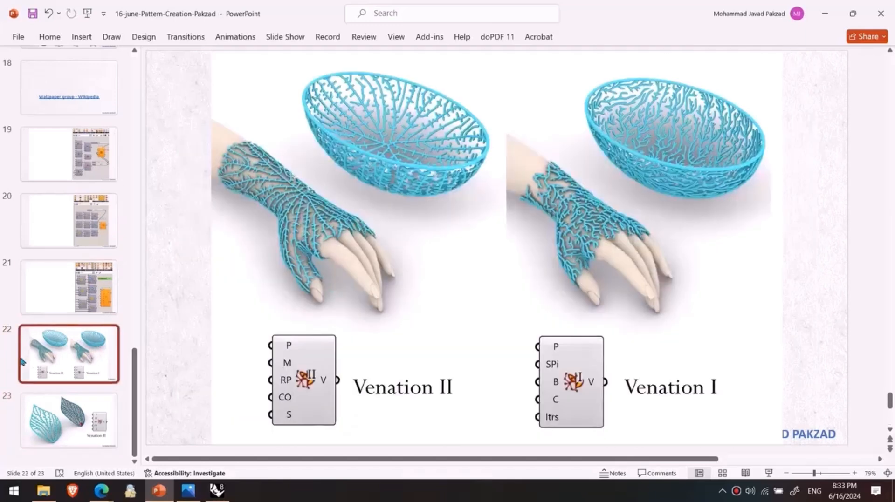
left_click(92, 233)
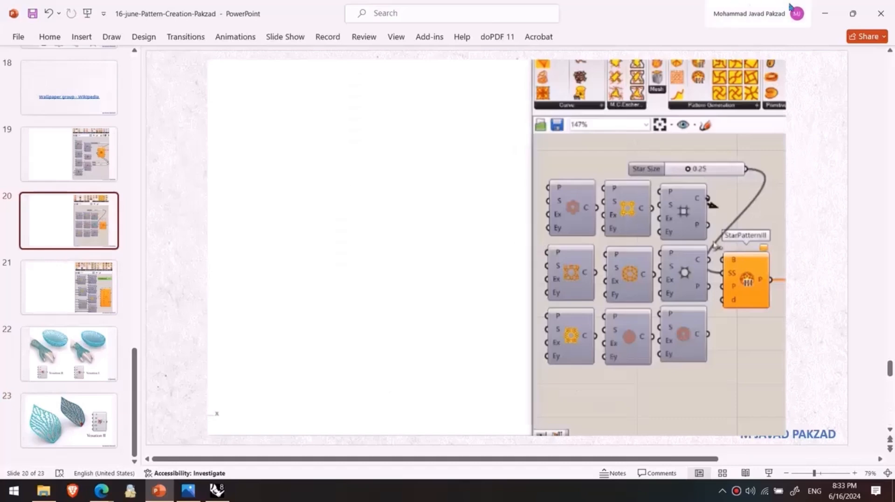
left_click(825, 13)
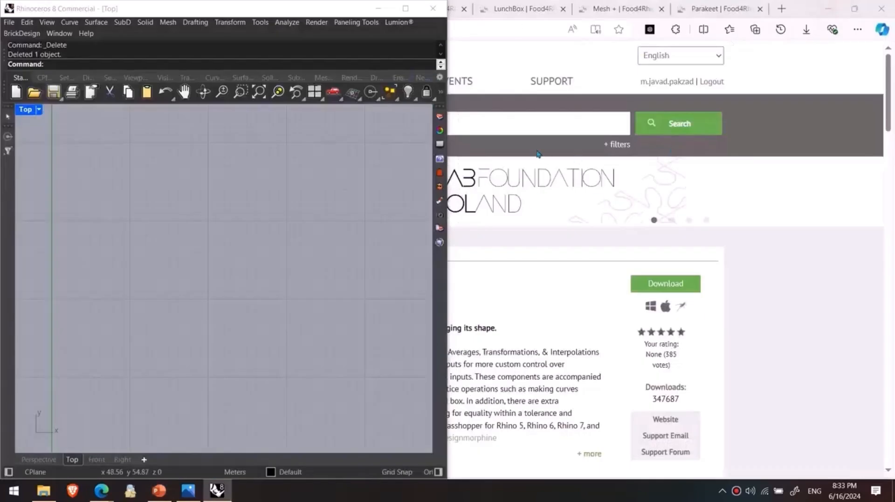